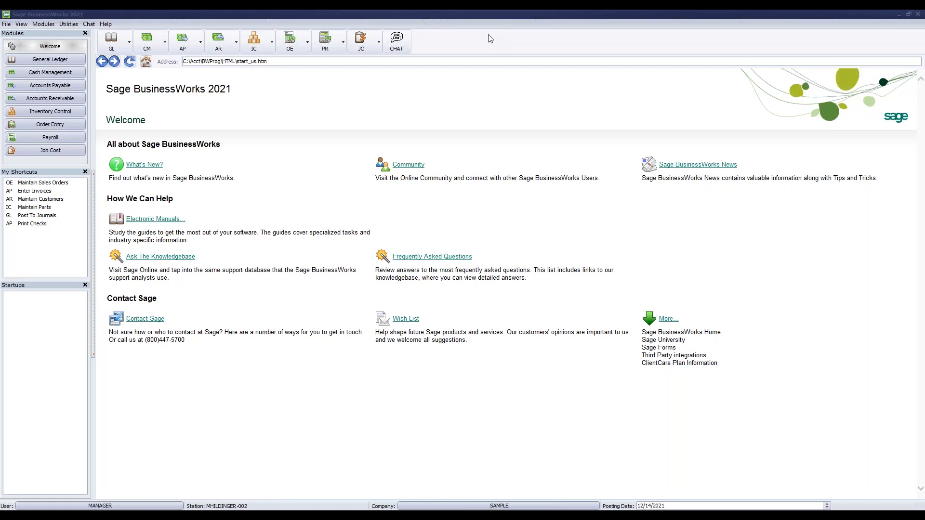
Review the General Ledger status summary, then close it
{"action": "left_click", "coordinate": [125, 50]}
{"action": "mouse_move", "coordinate": [151, 122]}
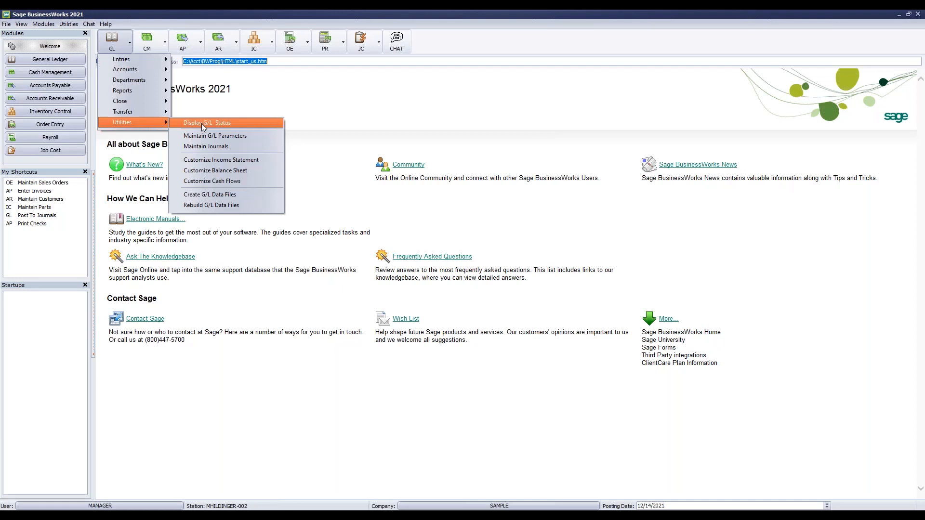
{"action": "left_click", "coordinate": [201, 123]}
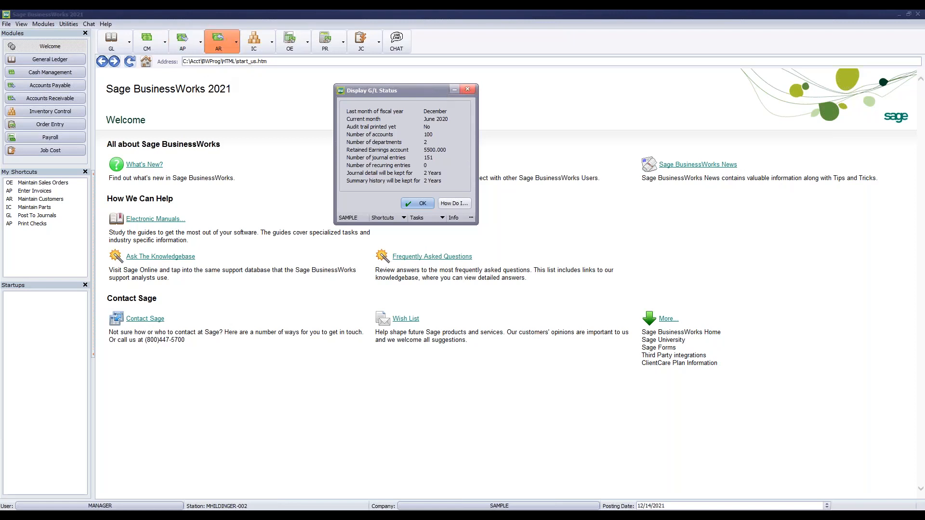
{"action": "left_click", "coordinate": [467, 89]}
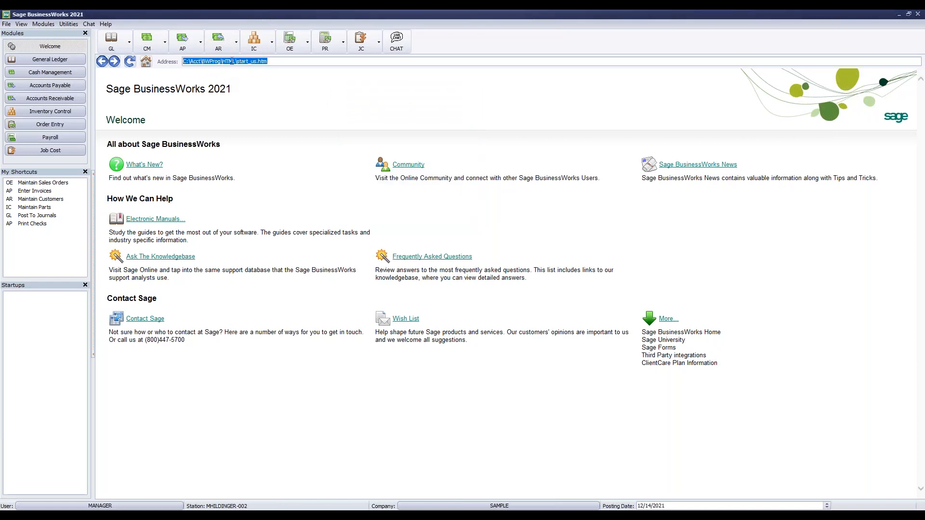
Review the Accounts Payable status summary, then close it
{"action": "left_click", "coordinate": [192, 46]}
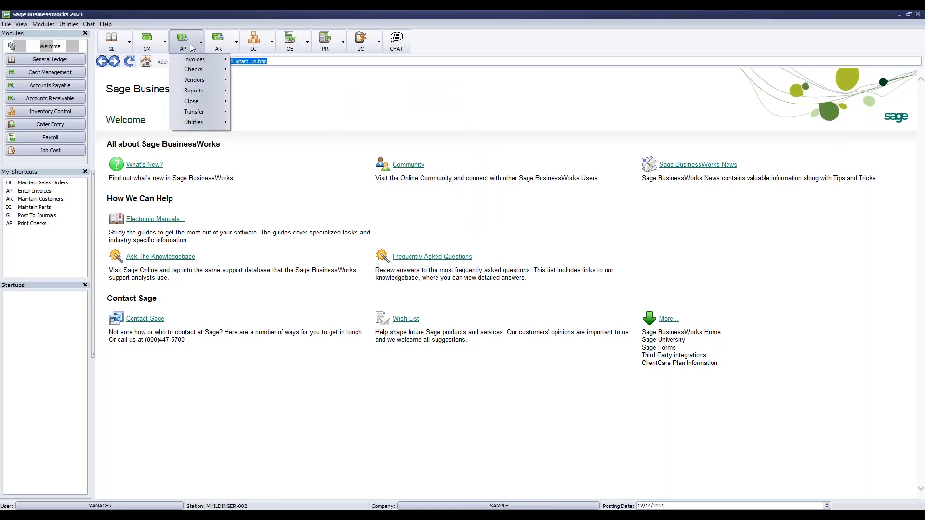
{"action": "mouse_move", "coordinate": [203, 120]}
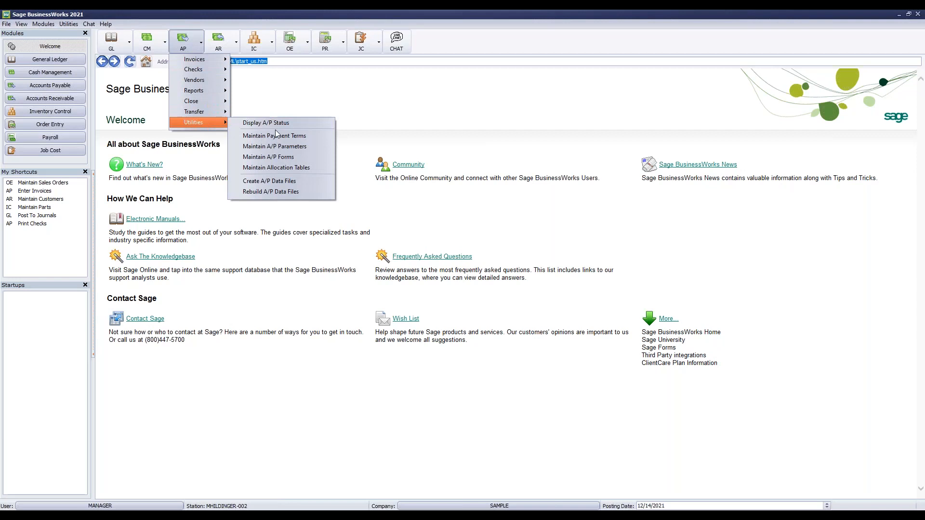
{"action": "left_click", "coordinate": [292, 122]}
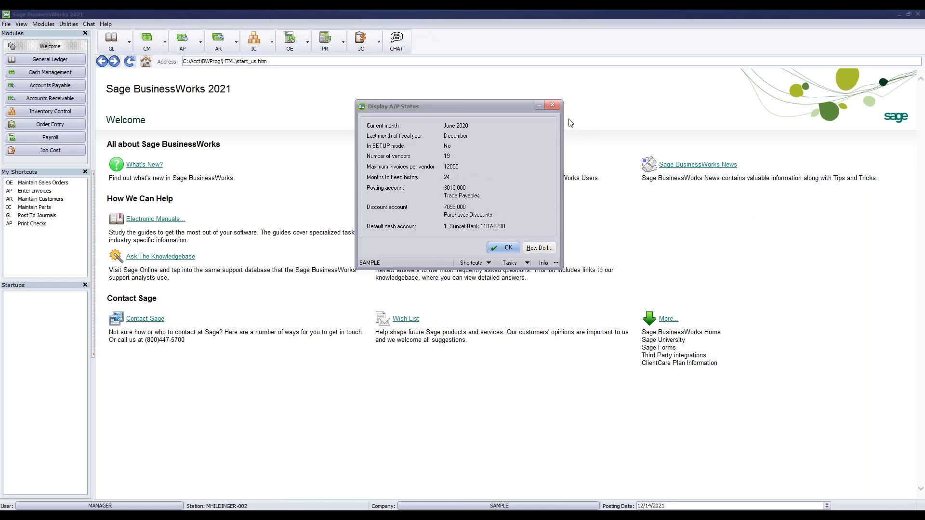
{"action": "left_click", "coordinate": [552, 106]}
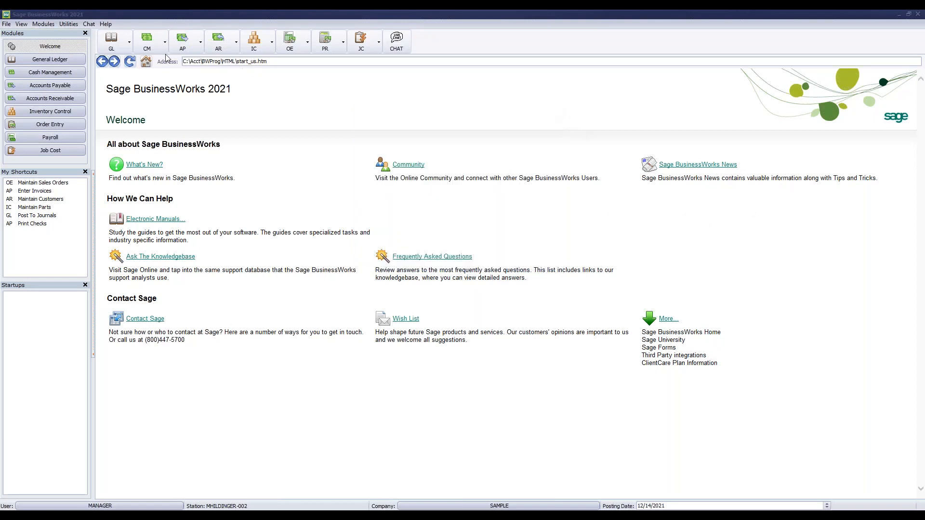
View the Accounts Payable parameters, close them unchanged, then reopen them
{"action": "left_click", "coordinate": [183, 48]}
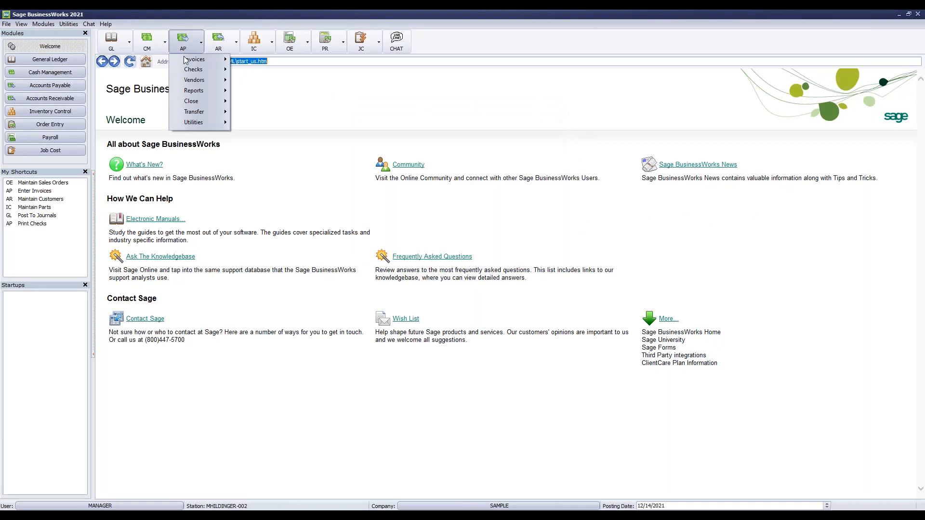
{"action": "mouse_move", "coordinate": [201, 123]}
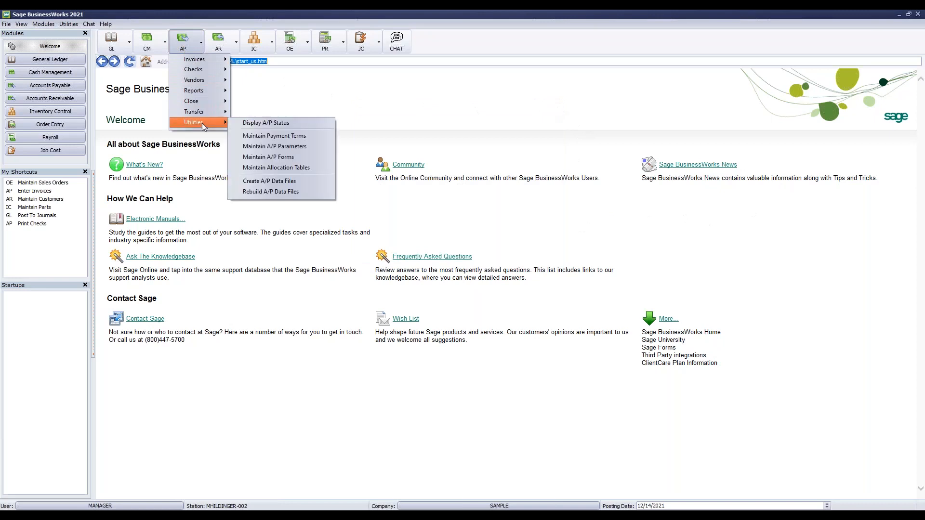
{"action": "left_click", "coordinate": [325, 146]}
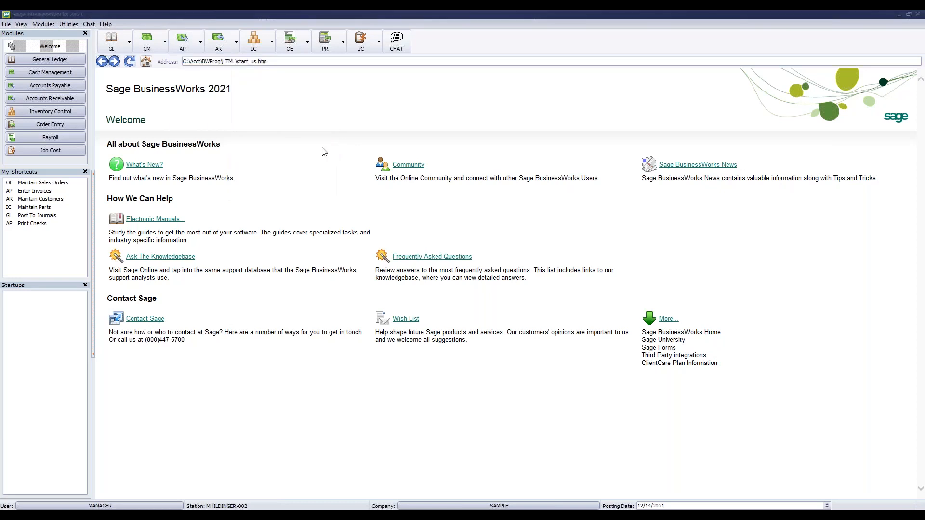
{"action": "left_click_drag", "start_coordinate": [464, 152], "coordinate": [470, 97]}
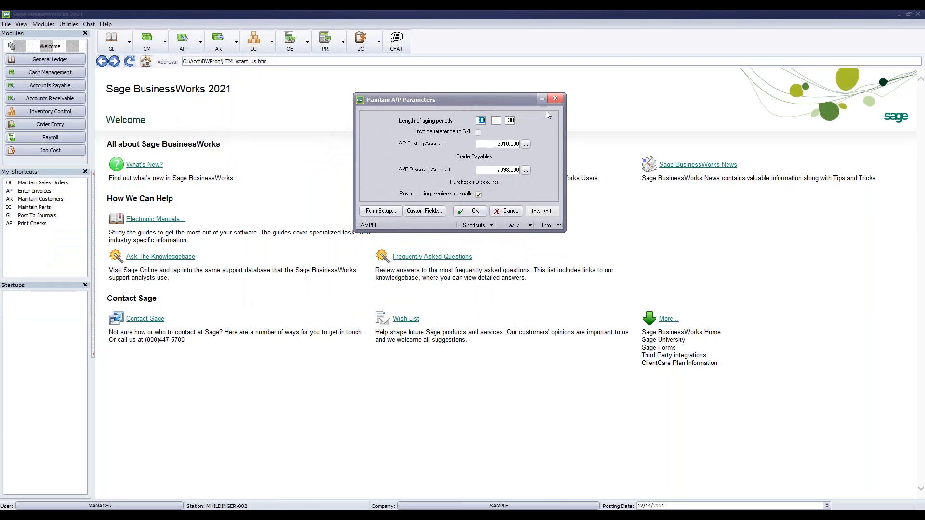
{"action": "left_click", "coordinate": [556, 100]}
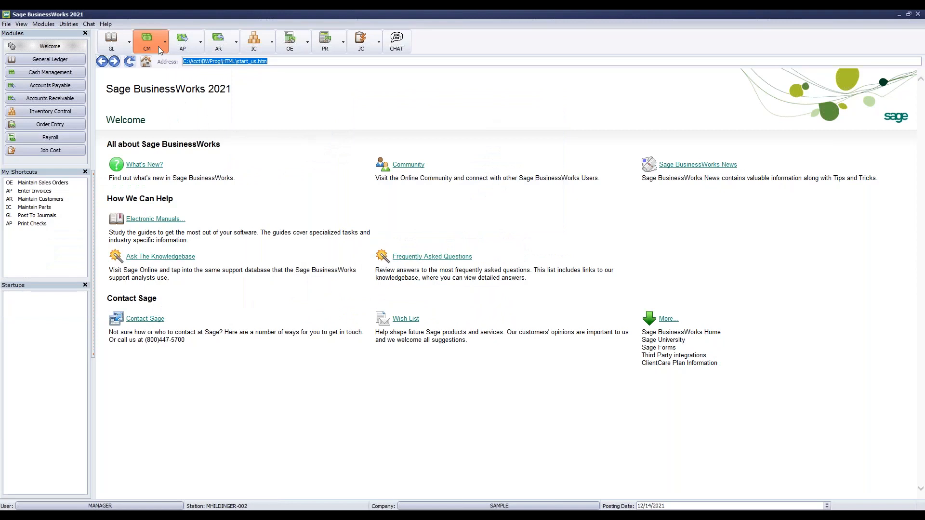
{"action": "left_click", "coordinate": [183, 41]}
{"action": "mouse_move", "coordinate": [192, 126]}
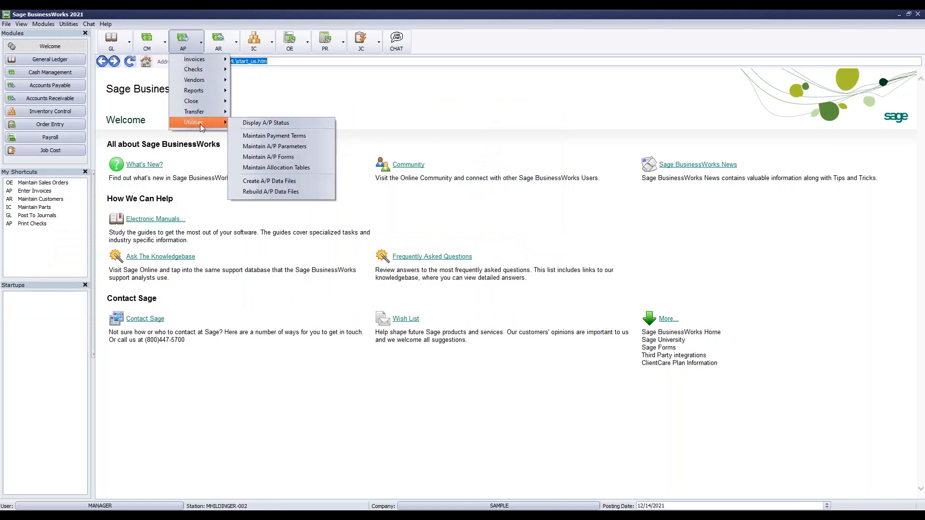
{"action": "left_click", "coordinate": [287, 144]}
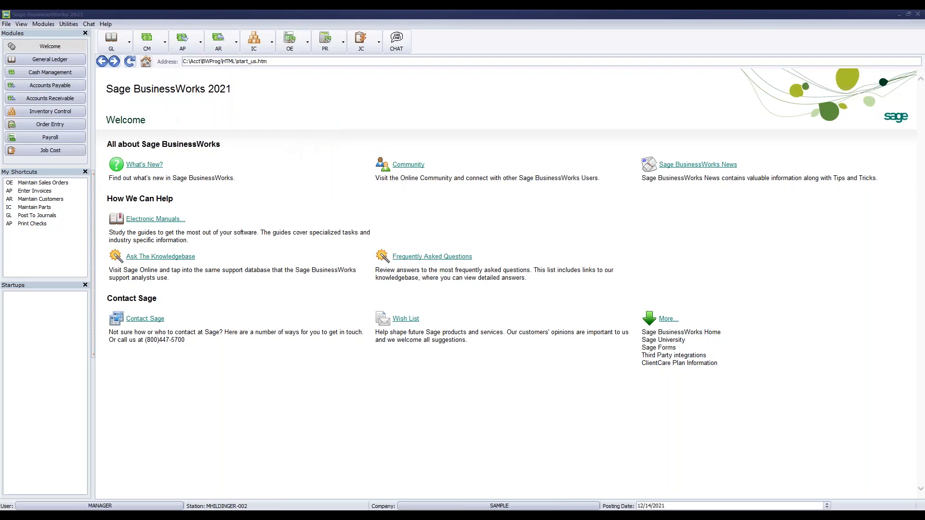
Save the Cash Management parameters with December kept as the last fiscal month
{"action": "left_click", "coordinate": [150, 42]}
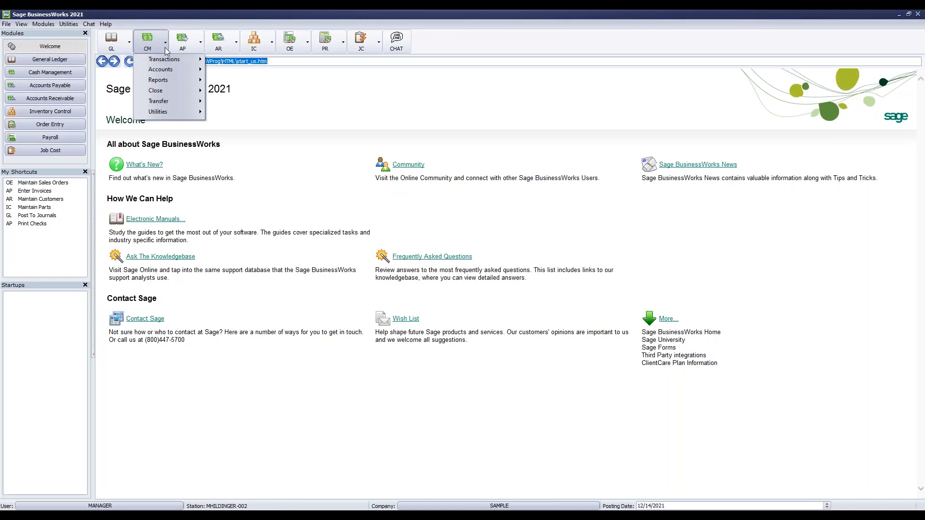
{"action": "mouse_move", "coordinate": [173, 112]}
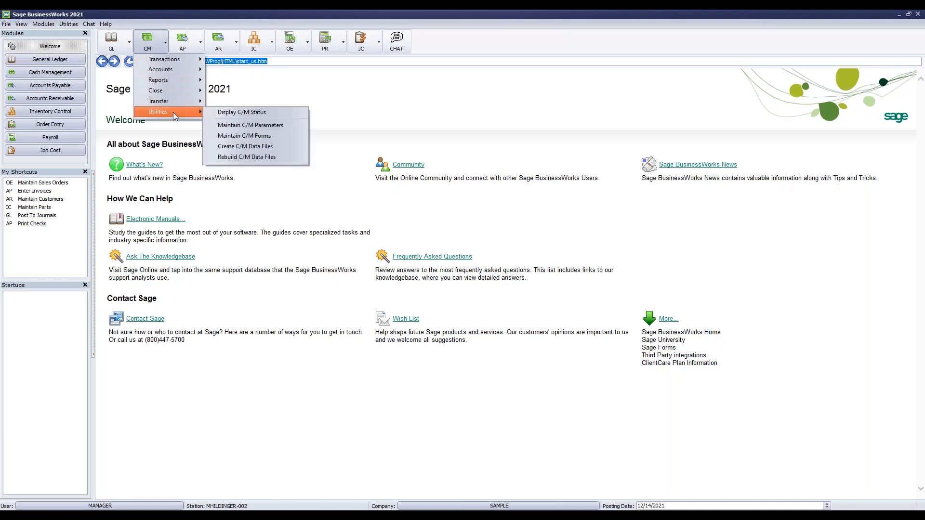
{"action": "left_click", "coordinate": [247, 125]}
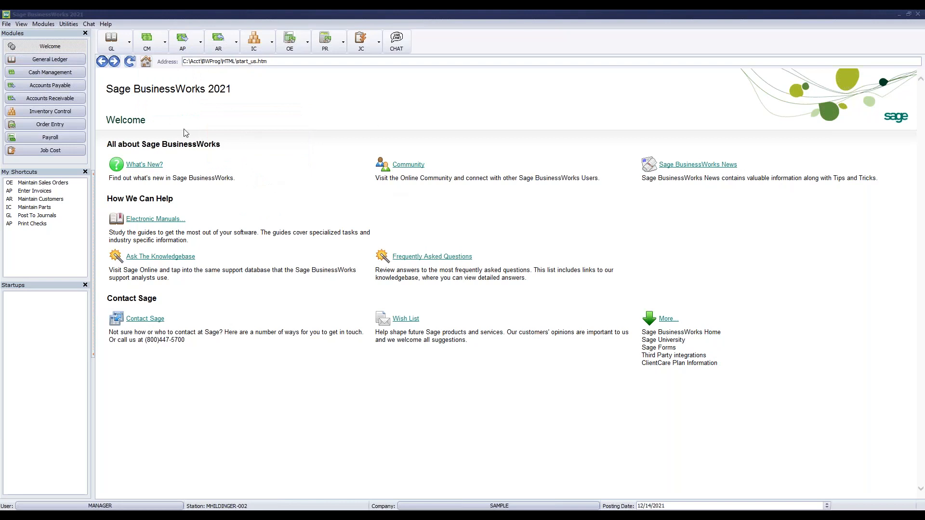
{"action": "left_click_drag", "start_coordinate": [325, 185], "coordinate": [479, 81]}
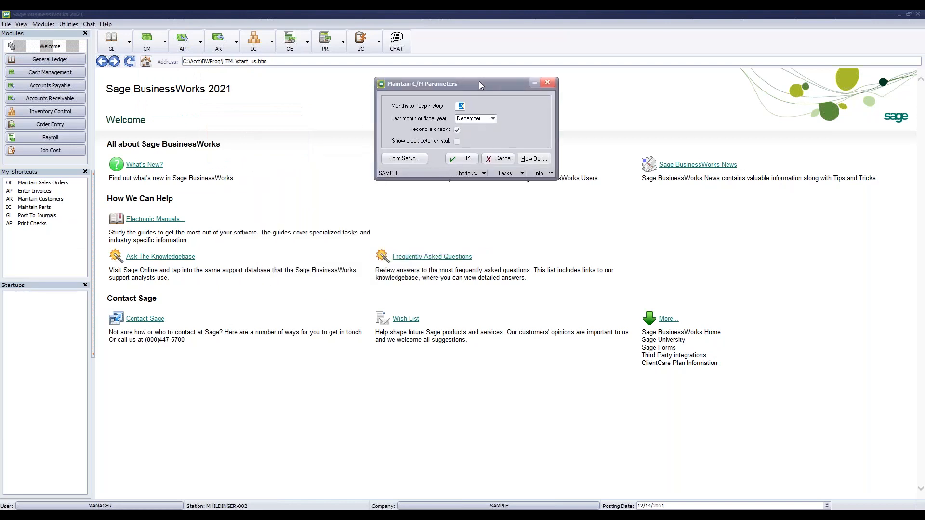
{"action": "left_click", "coordinate": [469, 123]}
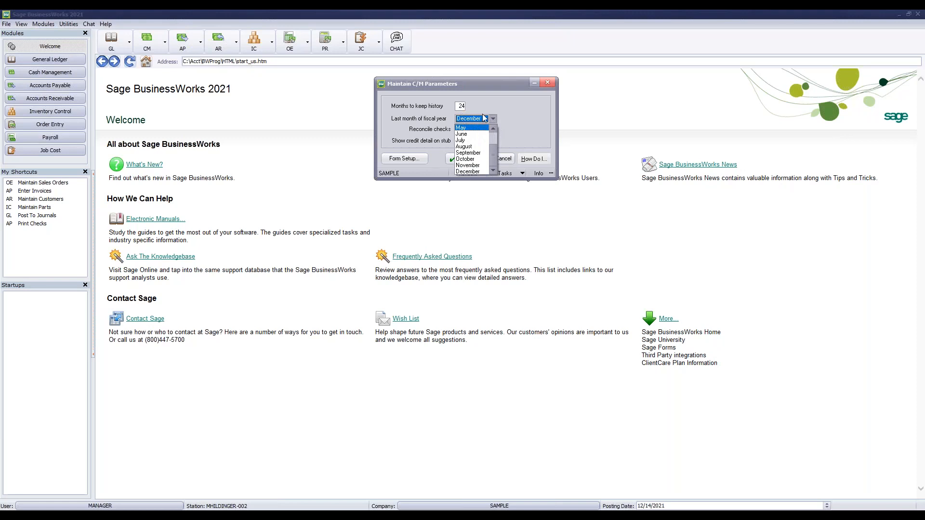
{"action": "left_click", "coordinate": [484, 118]}
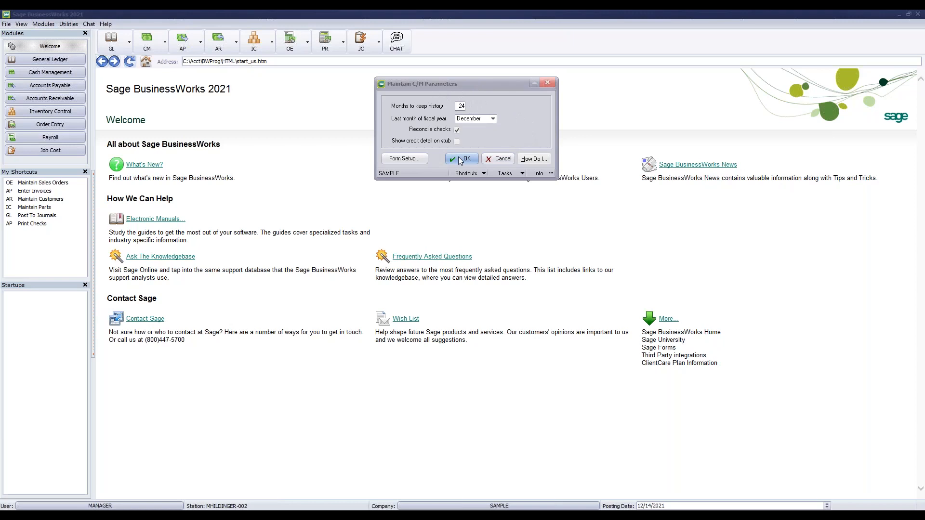
{"action": "left_click", "coordinate": [456, 128]}
{"action": "left_click", "coordinate": [457, 160]}
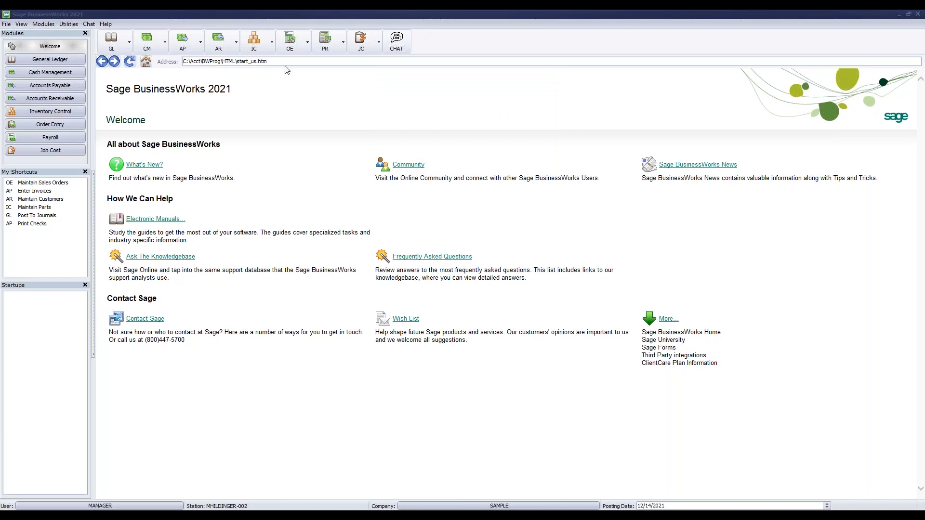
Show the Order Entry status (June 2020, next invoice 565) centred on screen
{"action": "left_click", "coordinate": [307, 42]}
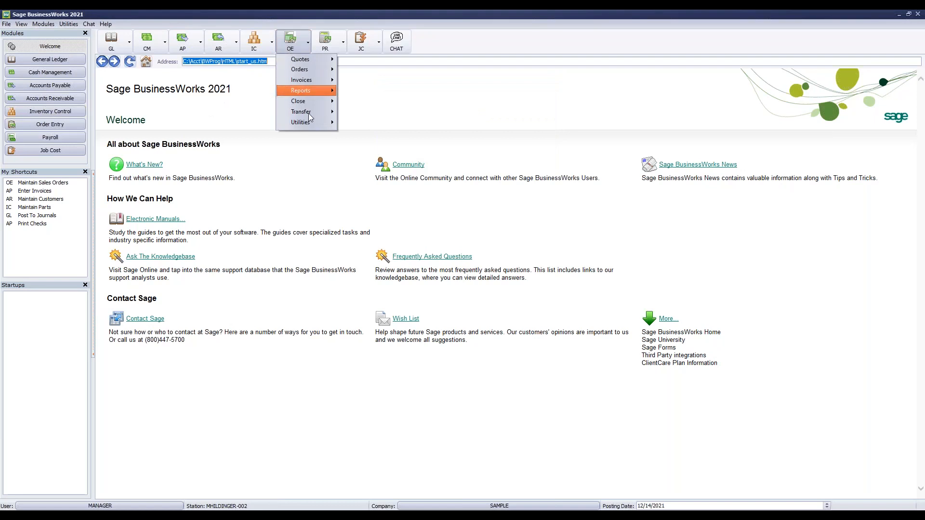
{"action": "mouse_move", "coordinate": [313, 128]}
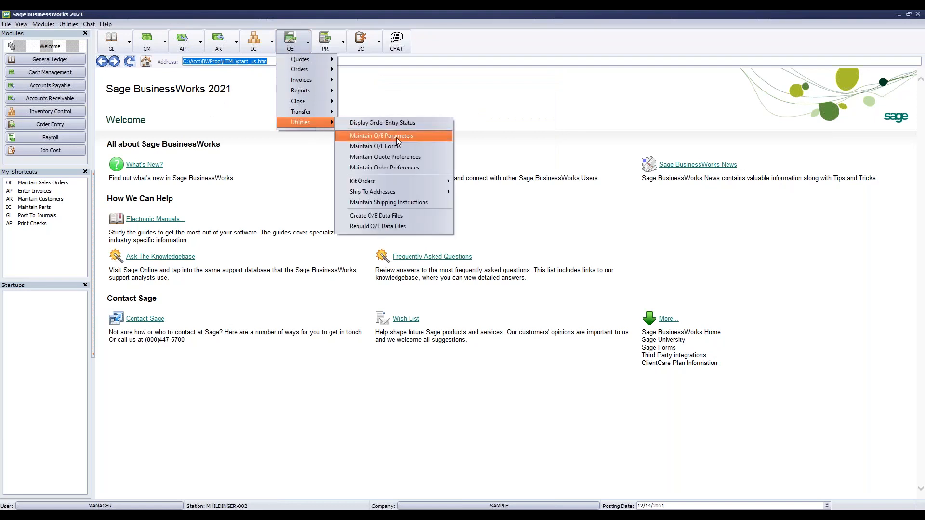
{"action": "left_click", "coordinate": [414, 135]}
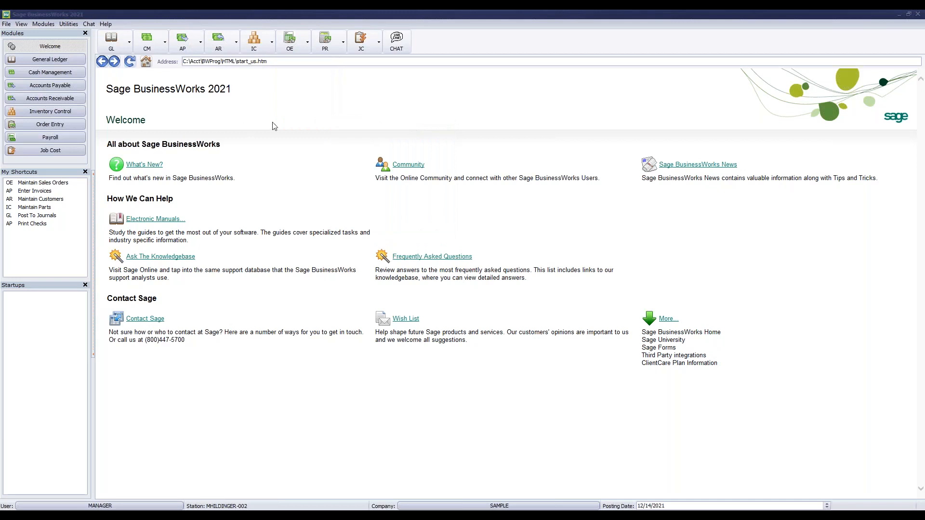
{"action": "left_click_drag", "start_coordinate": [0, 131], "coordinate": [412, 85]}
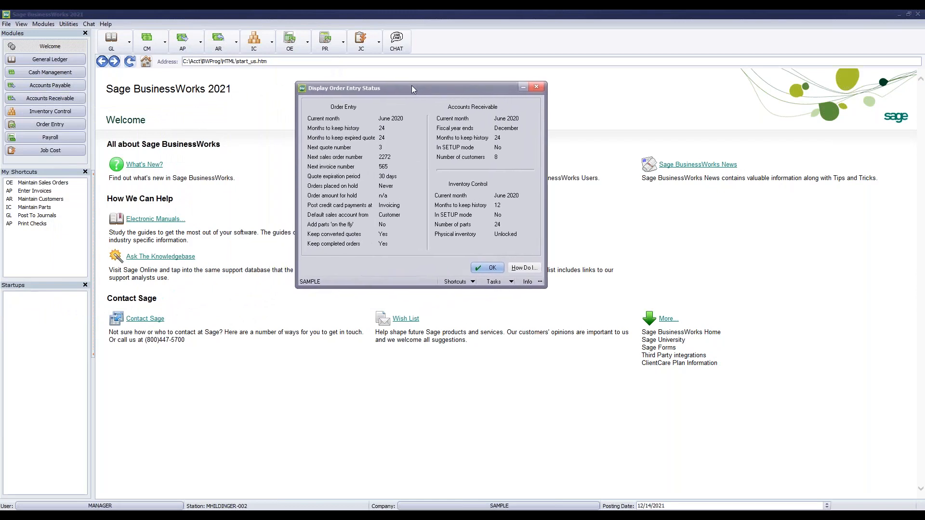
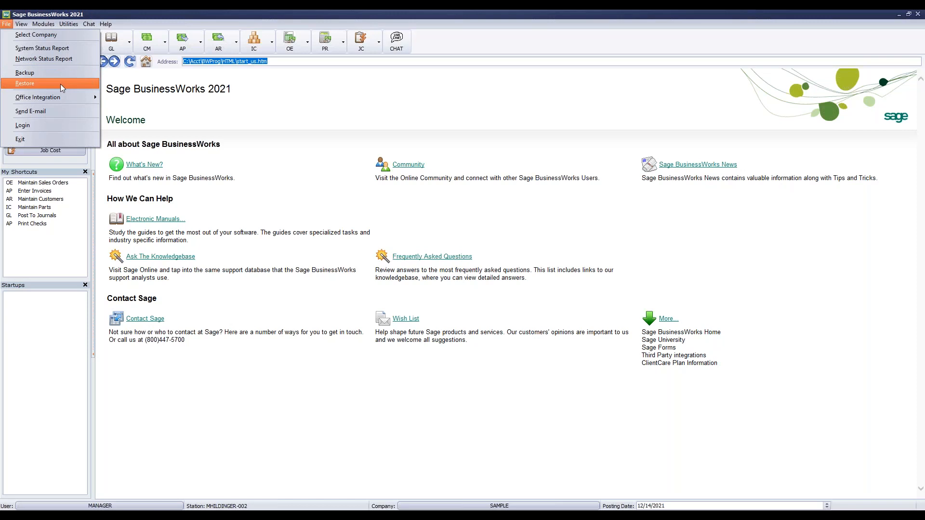
Close the File menu and start Utilities > Maintain Companies, bringing up the exclusive-access note
{"action": "left_click", "coordinate": [152, 14]}
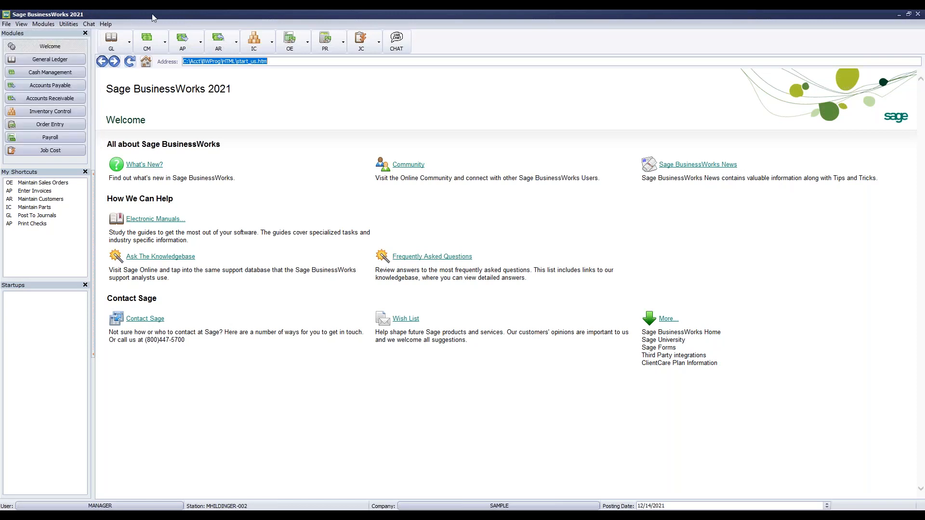
{"action": "left_click", "coordinate": [69, 24]}
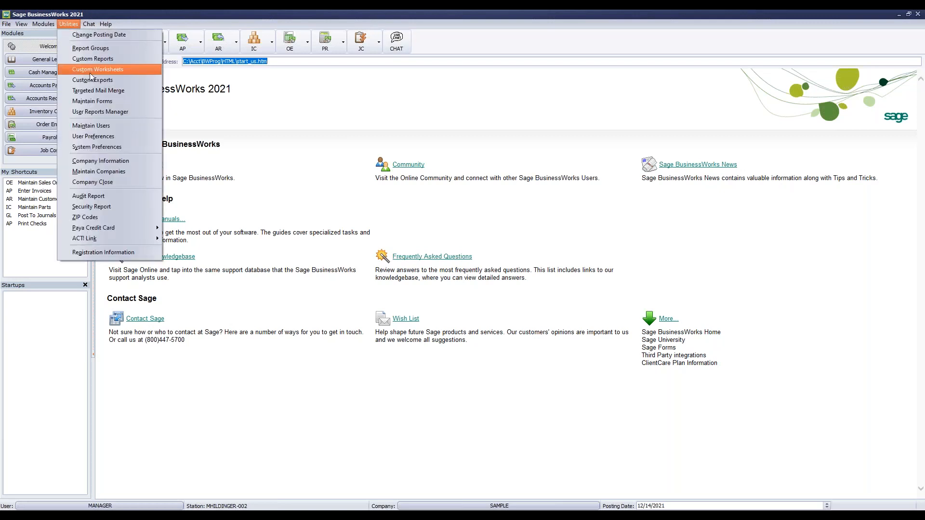
{"action": "left_click", "coordinate": [109, 174]}
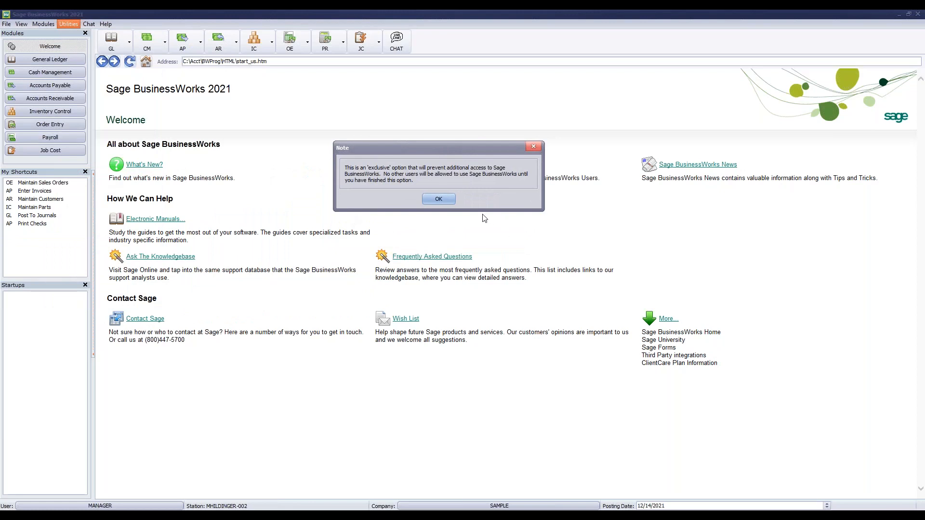
Acknowledge the exclusive-access note and load company SAMPLE, BikeWorks International
{"action": "left_click", "coordinate": [438, 199]}
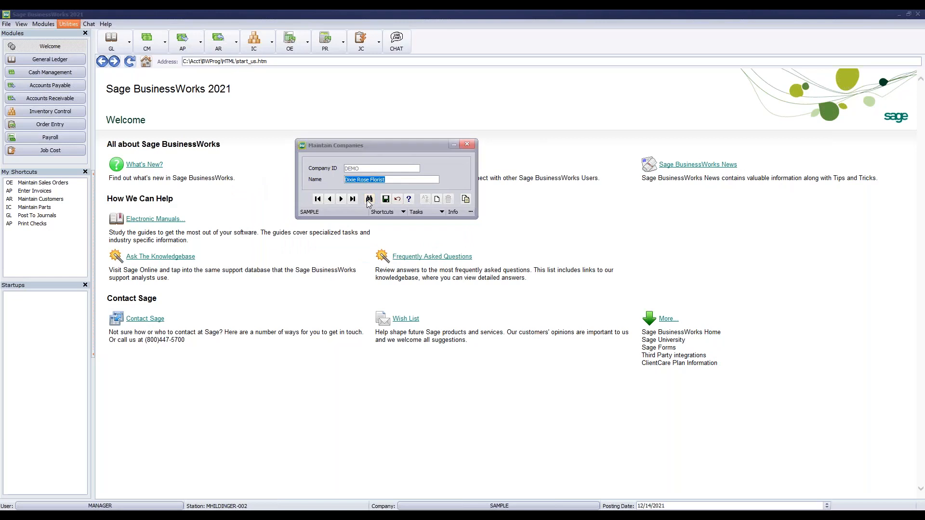
{"action": "left_click", "coordinate": [369, 199]}
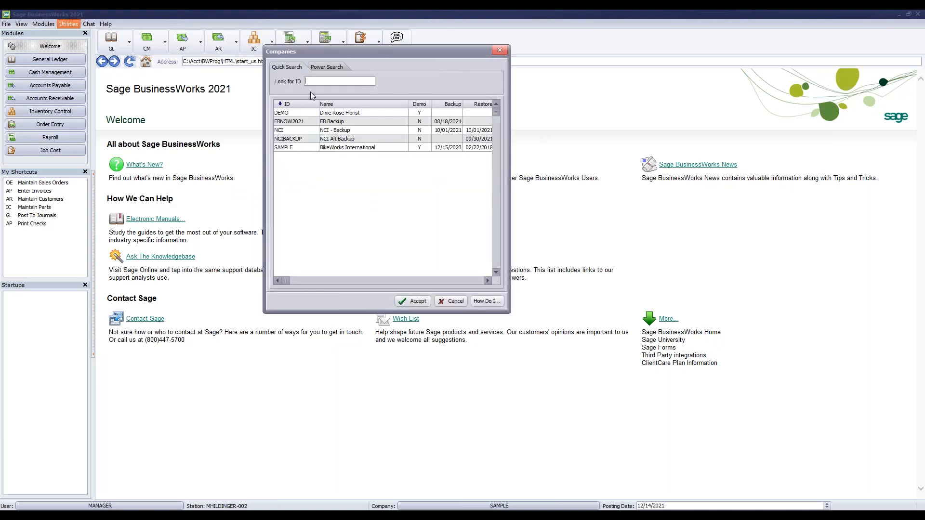
{"action": "left_click", "coordinate": [335, 148]}
{"action": "left_click", "coordinate": [412, 301]}
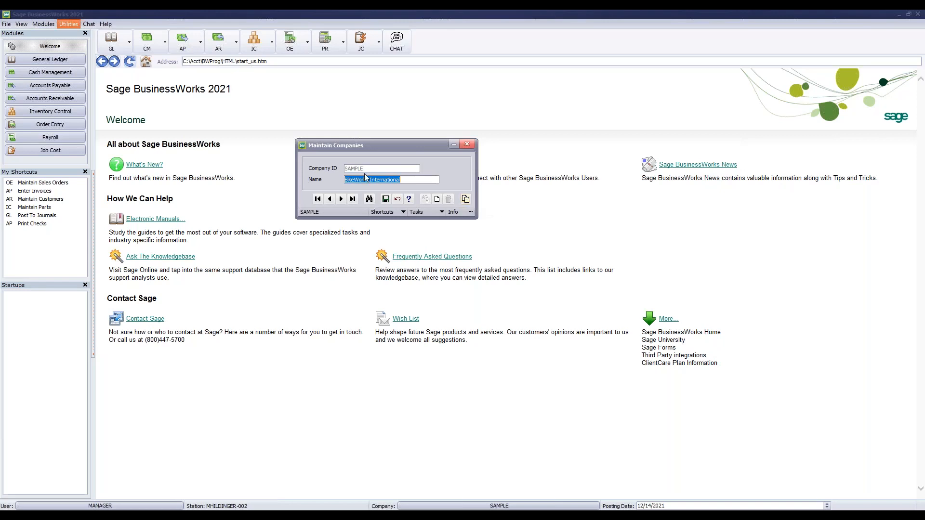
Copy the SAMPLE company to the new company ID SAMPLE2021
{"action": "left_click", "coordinate": [467, 202]}
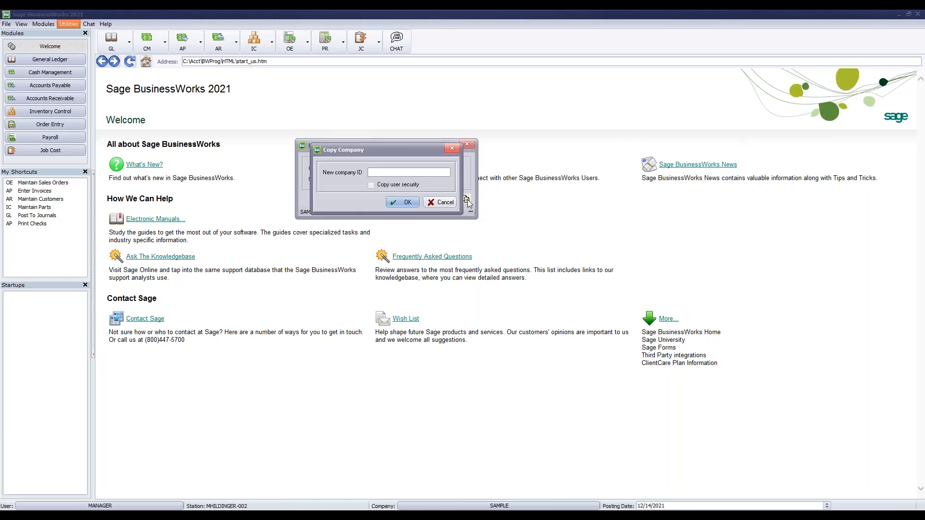
{"action": "type", "text": "SAMPLE2021"}
{"action": "left_click", "coordinate": [400, 203]}
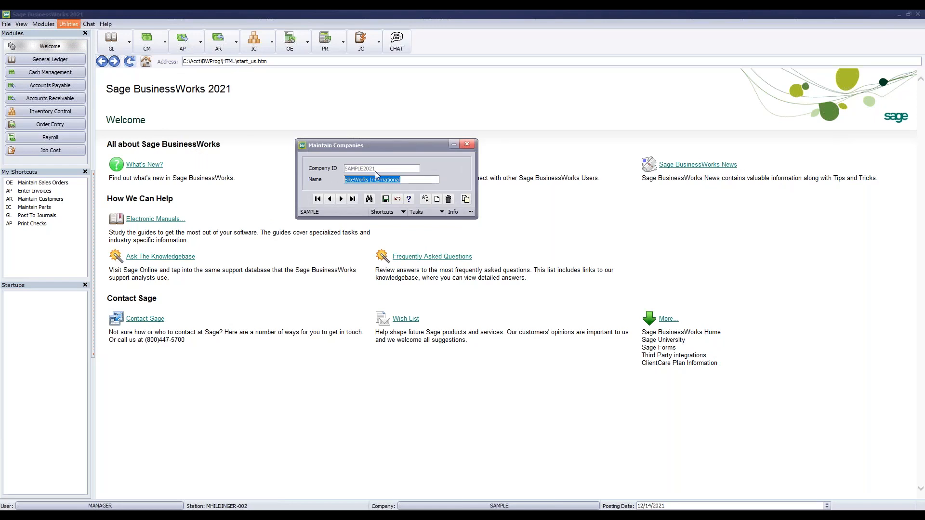
{"action": "left_click", "coordinate": [386, 199]}
{"action": "left_click", "coordinate": [369, 199]}
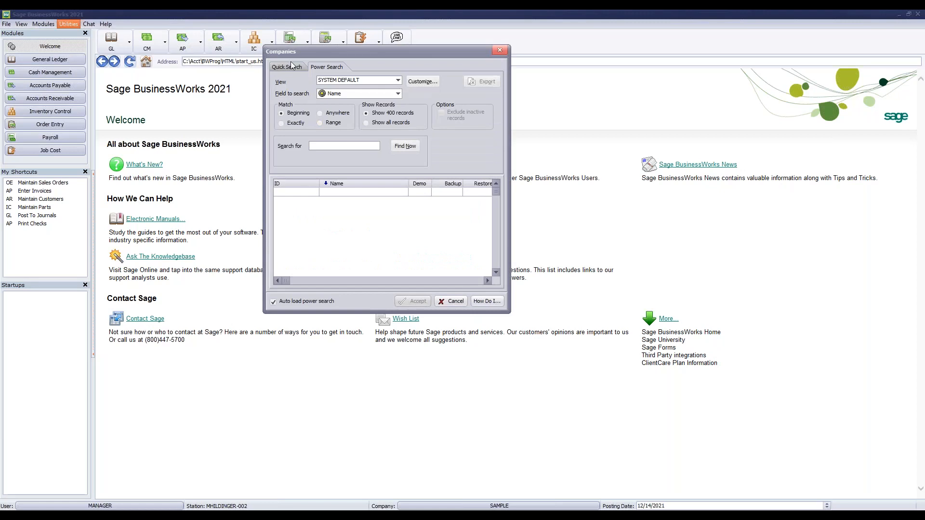
{"action": "left_click", "coordinate": [305, 147]}
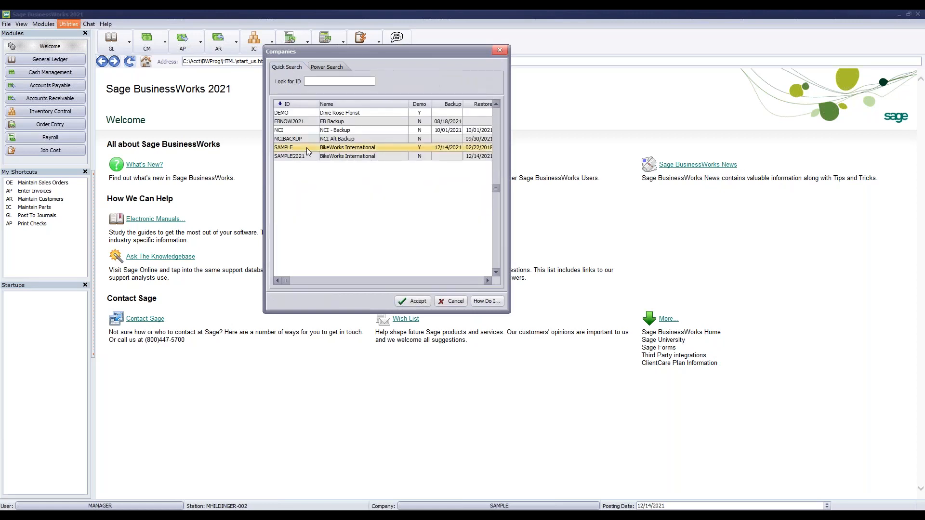
{"action": "left_click", "coordinate": [320, 159]}
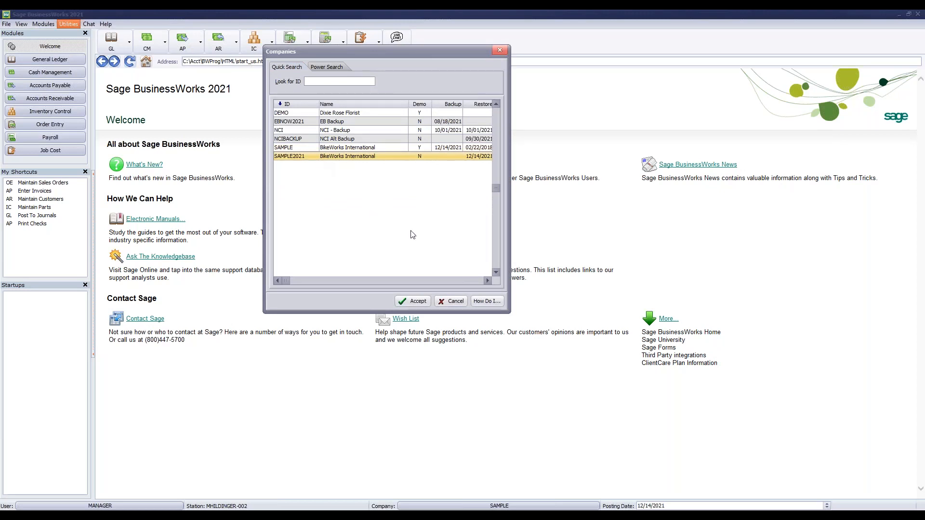
{"action": "left_click", "coordinate": [446, 302]}
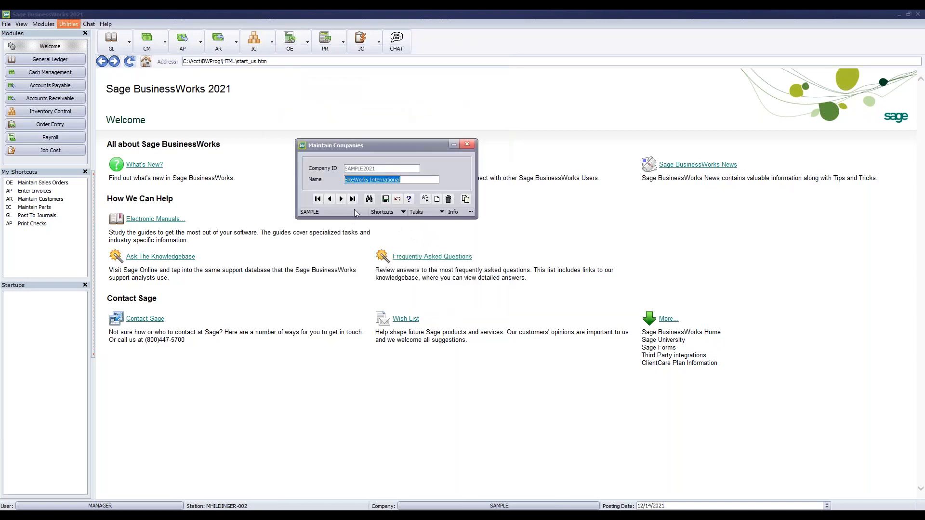
Back on SAMPLE, retry copying to SAMPLE2021, dismiss the duplicate-directory error and cancel the copy
{"action": "left_click", "coordinate": [330, 199]}
{"action": "left_click", "coordinate": [465, 199]}
{"action": "type", "text": "SAMPLE2021"}
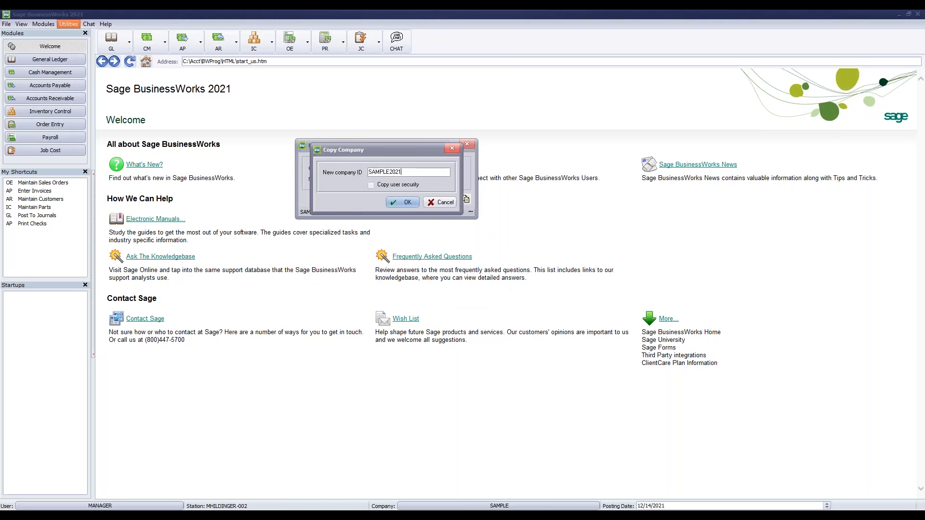
{"action": "key", "text": "Return"}
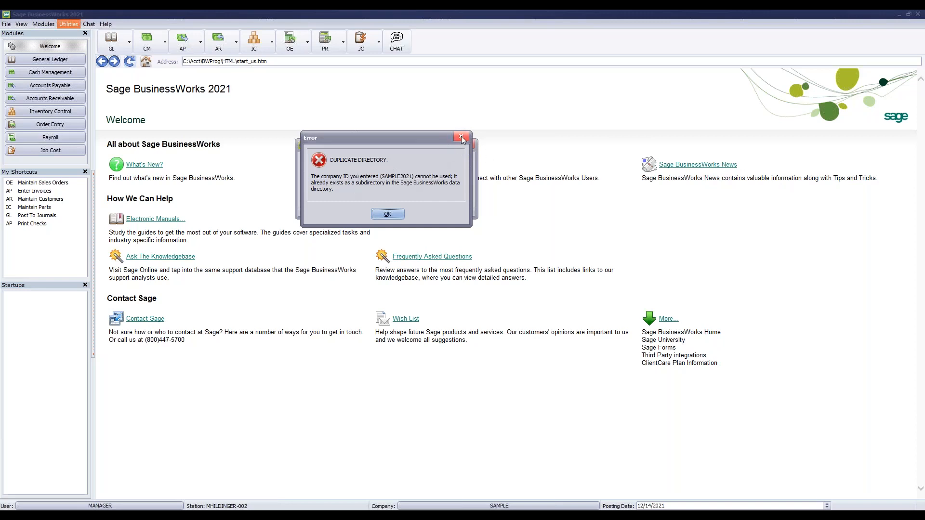
{"action": "left_click", "coordinate": [391, 216]}
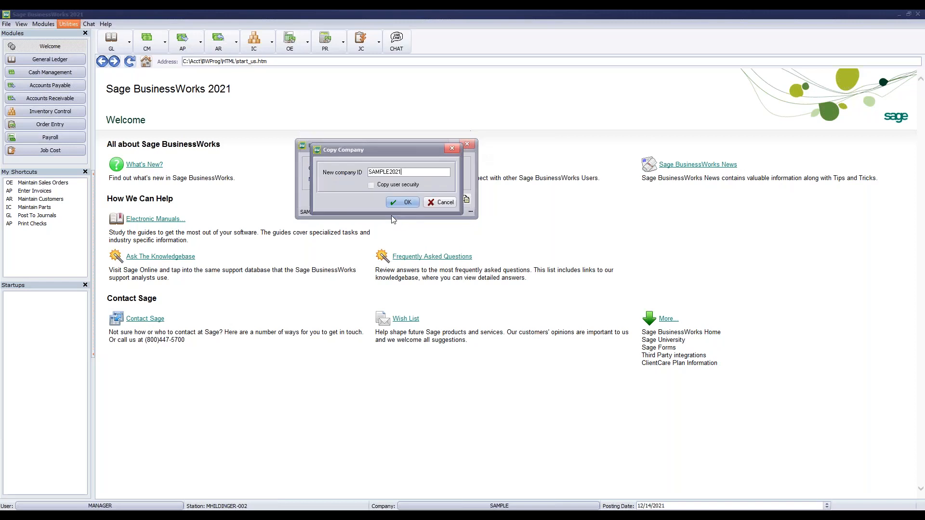
{"action": "left_click", "coordinate": [432, 205]}
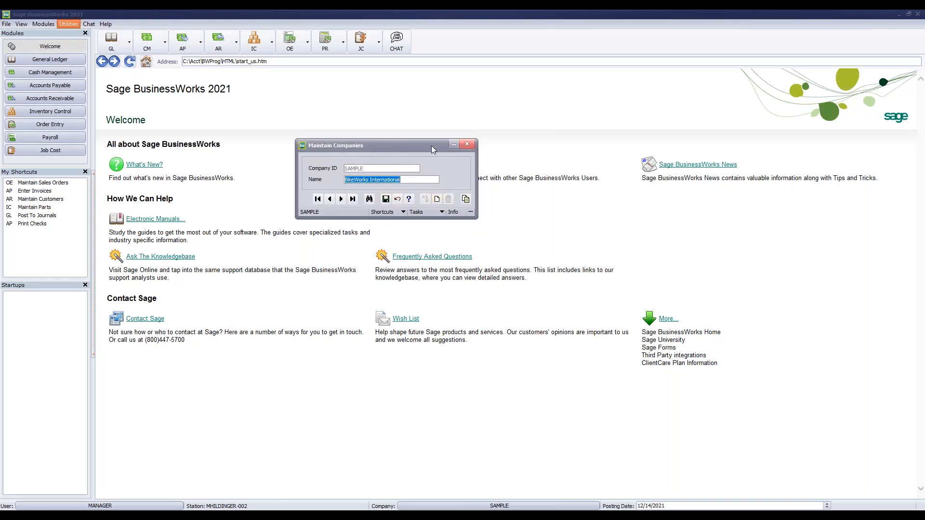
Close Maintain Companies and open Company Information for BikeWorks International
{"action": "left_click", "coordinate": [467, 145]}
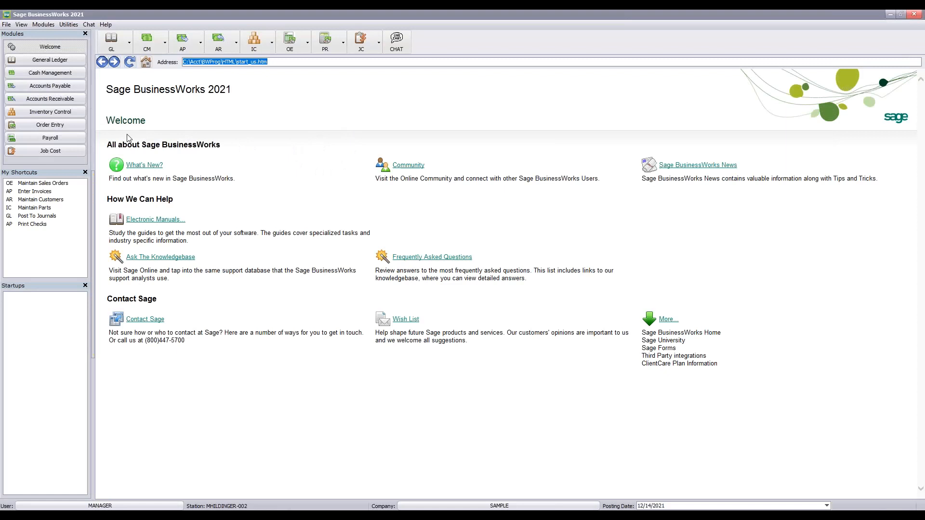
{"action": "left_click", "coordinate": [70, 24]}
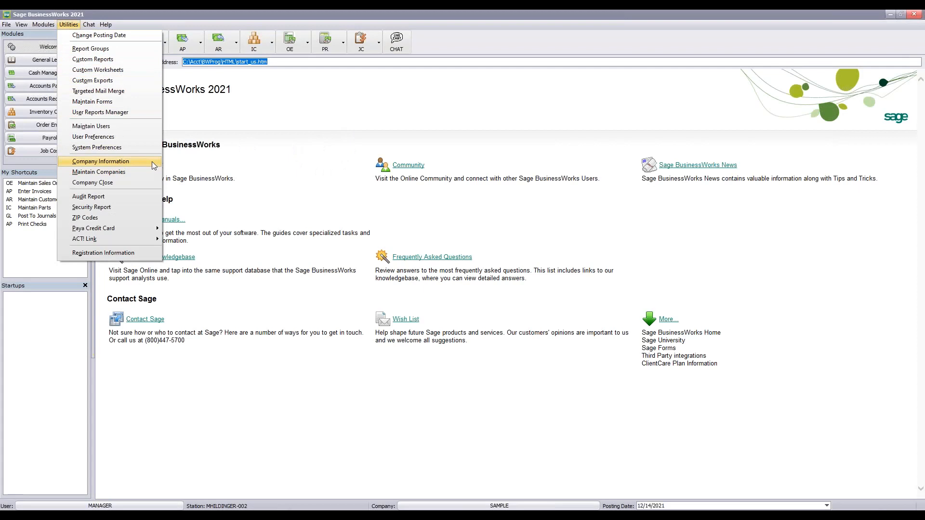
{"action": "left_click", "coordinate": [152, 161]}
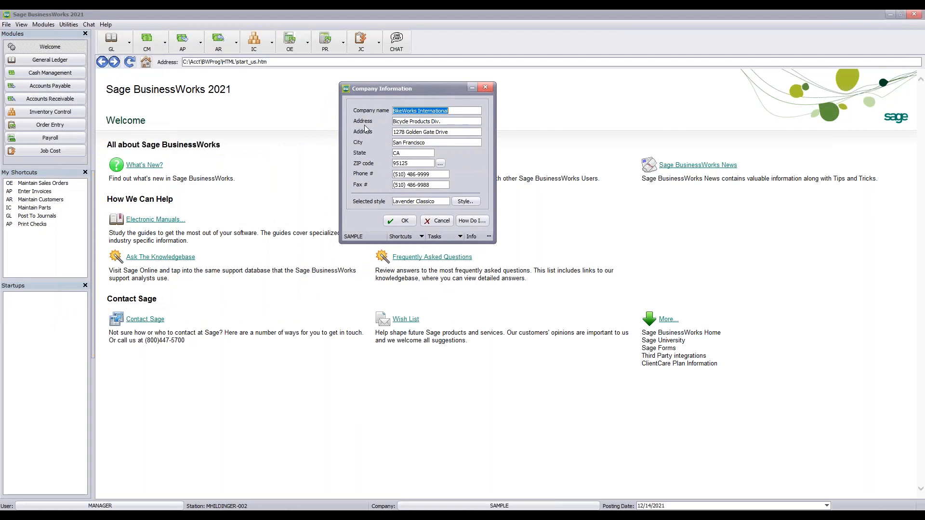
Choose TabletDark as the company style and save Company Information
{"action": "left_click", "coordinate": [463, 202]}
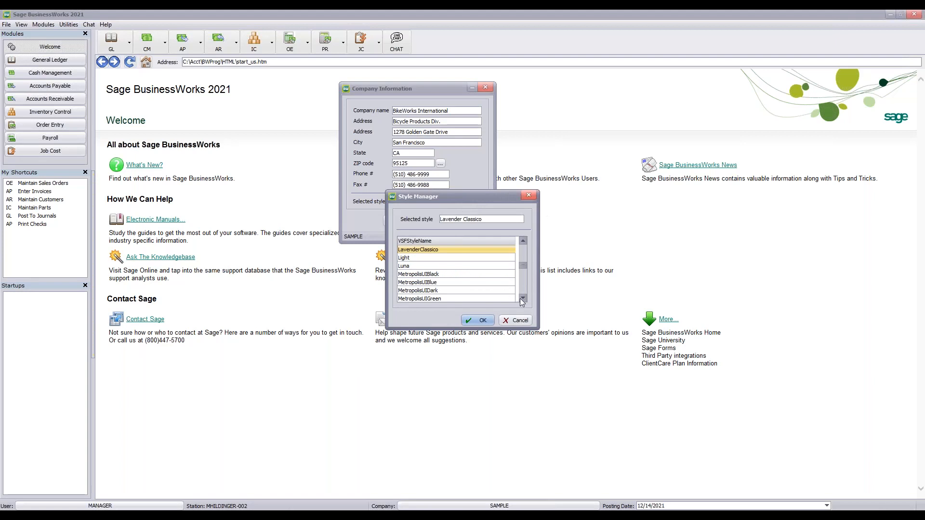
{"action": "key", "text": "Down"}
{"action": "key", "text": "Down"}
{"action": "key", "text": "Down"}
{"action": "key", "text": "Down"}
{"action": "key", "text": "Down"}
{"action": "key", "text": "Down"}
{"action": "key", "text": "Down"}
{"action": "key", "text": "Down"}
{"action": "key", "text": "Down"}
{"action": "key", "text": "Down"}
{"action": "key", "text": "Down"}
{"action": "key", "text": "Down"}
{"action": "key", "text": "Down"}
{"action": "key", "text": "Down"}
{"action": "key", "text": "Down"}
{"action": "key", "text": "Down"}
{"action": "key", "text": "Down"}
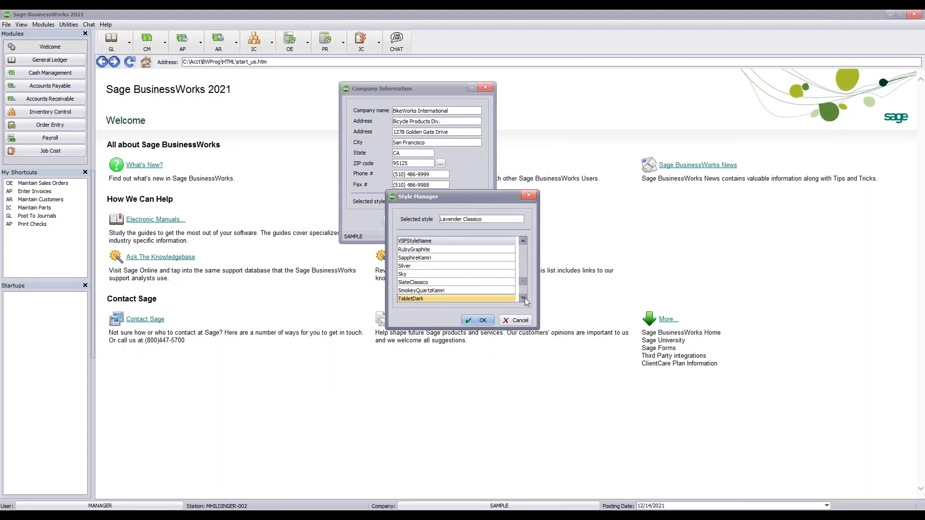
{"action": "key", "text": "Down"}
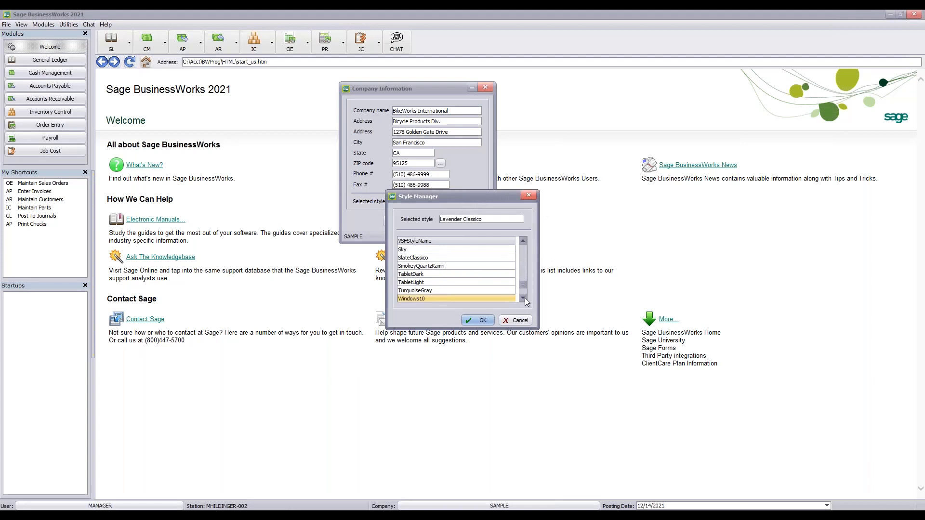
{"action": "left_click", "coordinate": [420, 274]}
{"action": "left_click", "coordinate": [482, 320]}
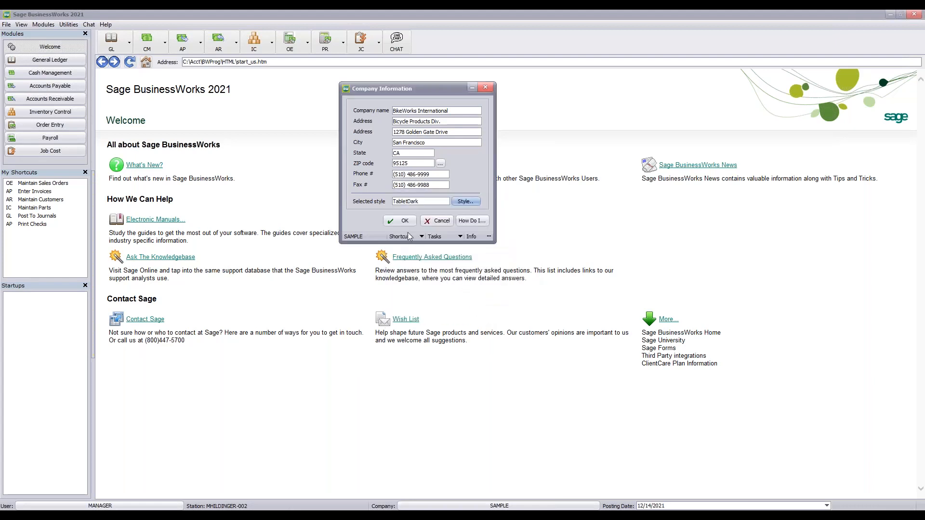
{"action": "left_click", "coordinate": [400, 220]}
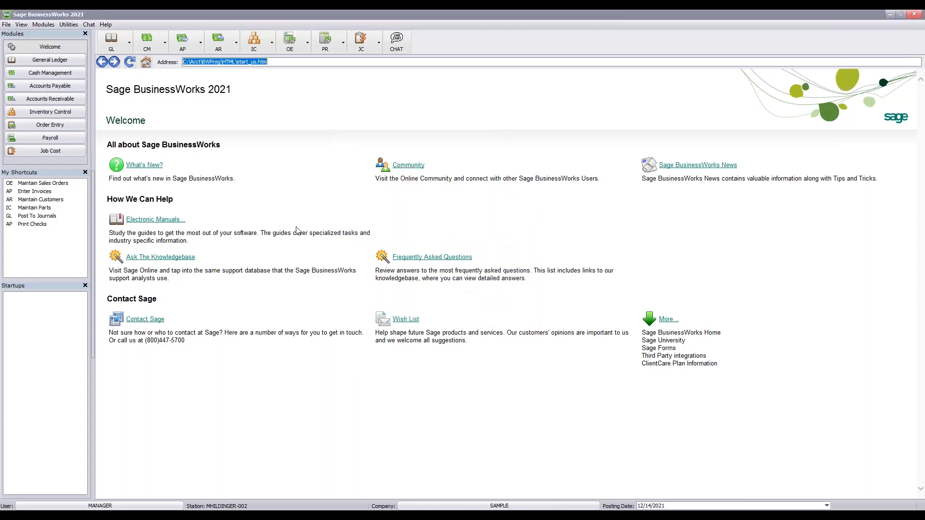
{"action": "left_click", "coordinate": [68, 25]}
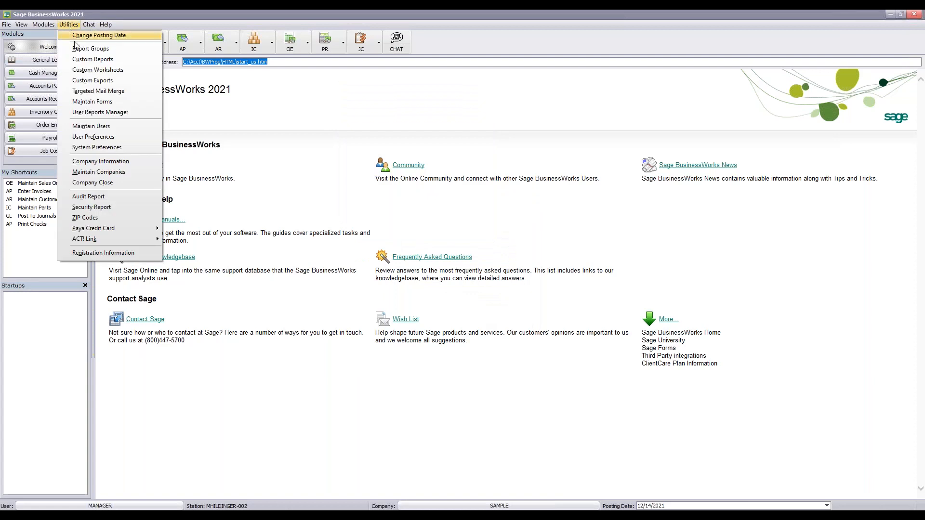
{"action": "left_click", "coordinate": [106, 164]}
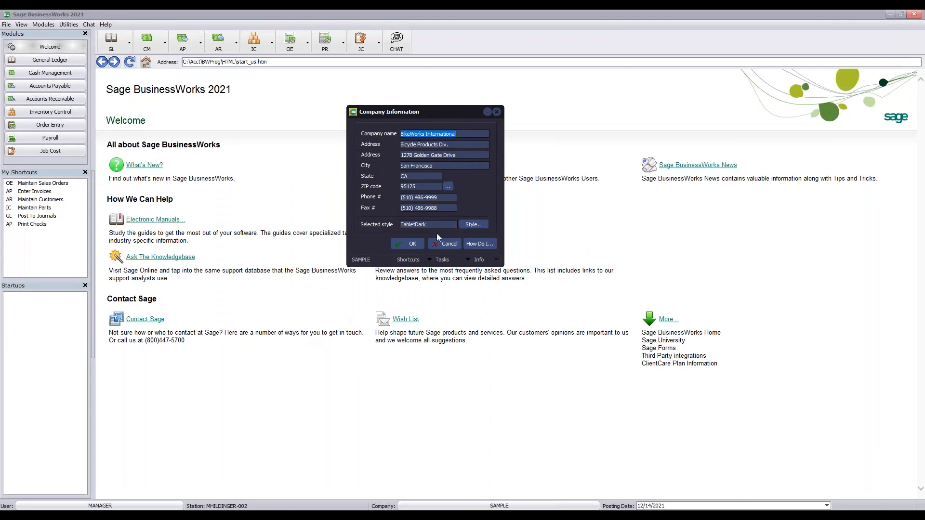
{"action": "left_click", "coordinate": [408, 245]}
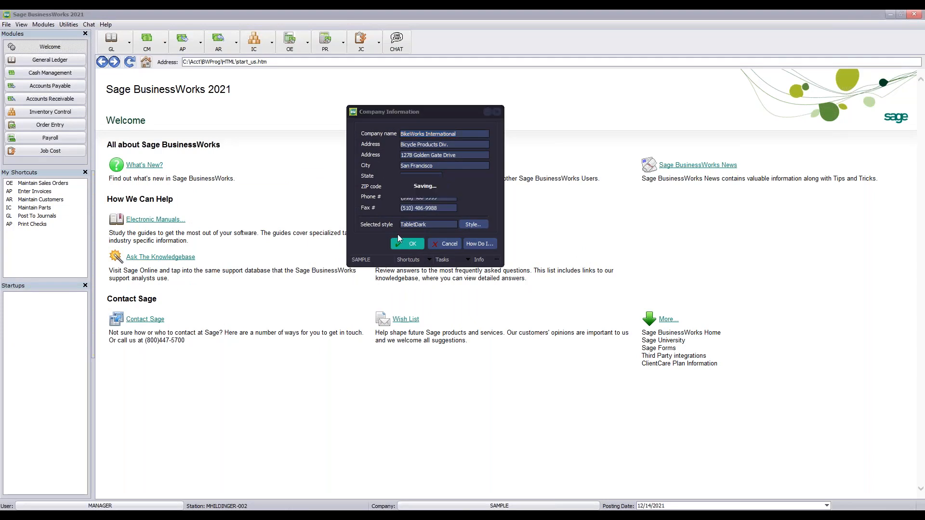
{"action": "left_click", "coordinate": [182, 42]}
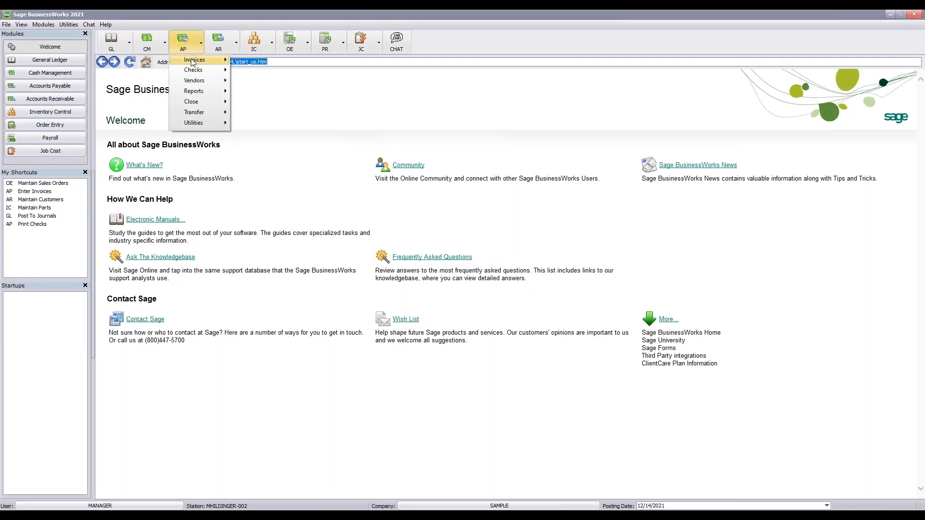
{"action": "mouse_move", "coordinate": [195, 61]}
{"action": "mouse_move", "coordinate": [260, 62]}
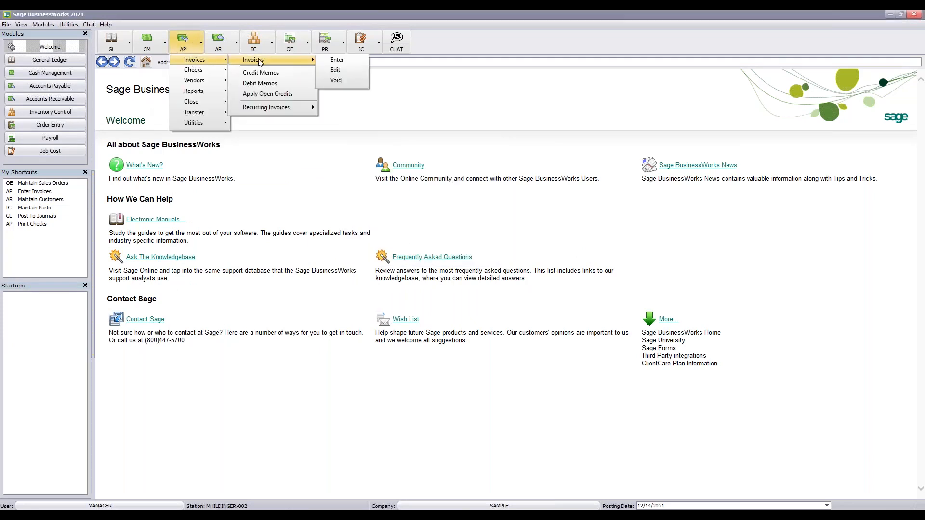
{"action": "left_click", "coordinate": [341, 70]}
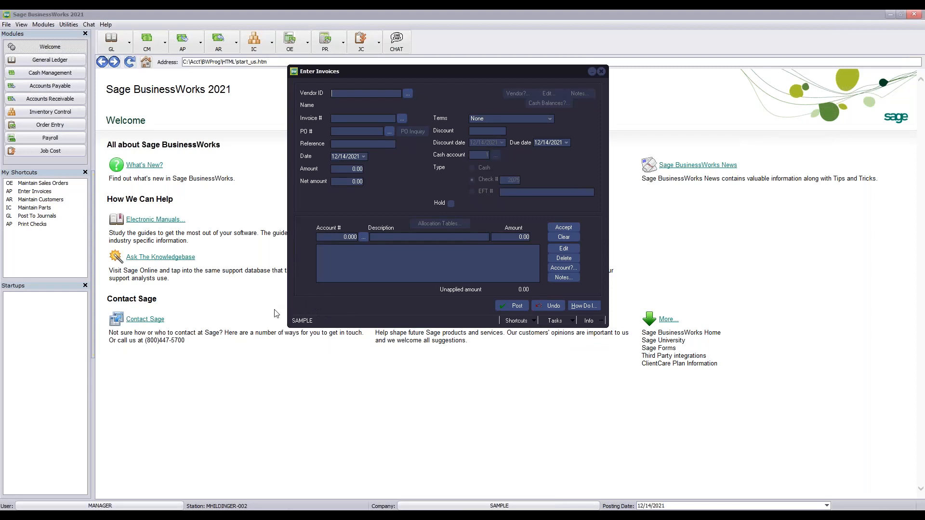
{"action": "left_click", "coordinate": [601, 72]}
Reopen Company Information, restore the LavenderClassico style and save
{"action": "left_click", "coordinate": [57, 27]}
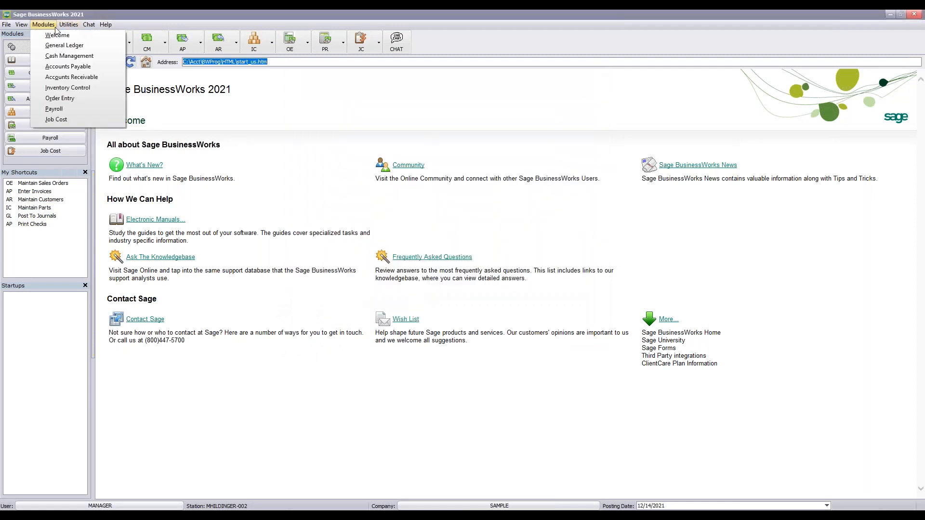
{"action": "mouse_move", "coordinate": [71, 28]}
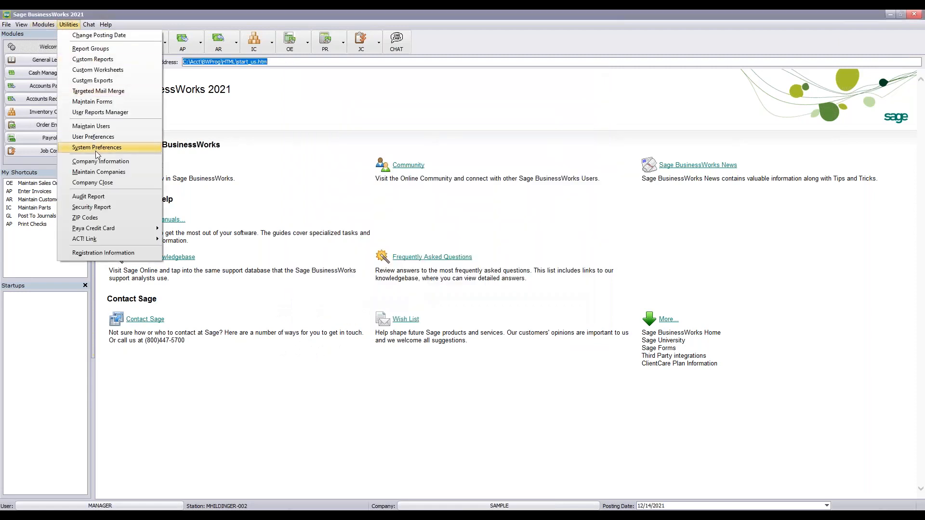
{"action": "left_click", "coordinate": [100, 162]}
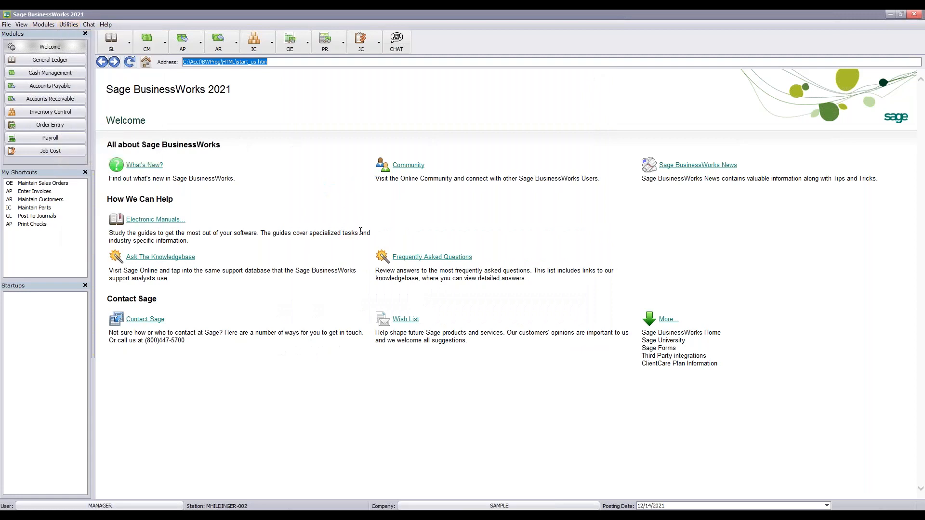
{"action": "left_click_drag", "start_coordinate": [260, 181], "coordinate": [492, 125]}
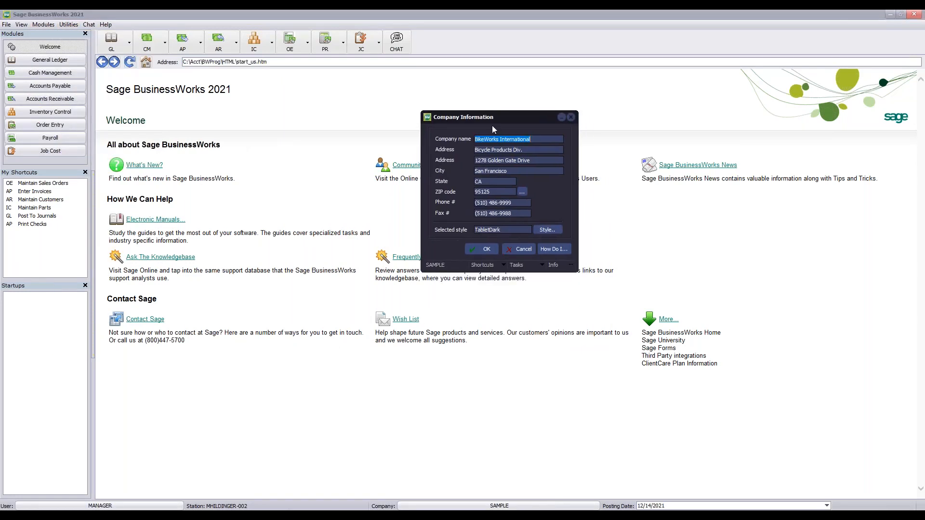
{"action": "left_click", "coordinate": [546, 231]}
{"action": "scroll", "coordinate": [472, 269], "scroll_direction": "up", "scroll_amount": 3}
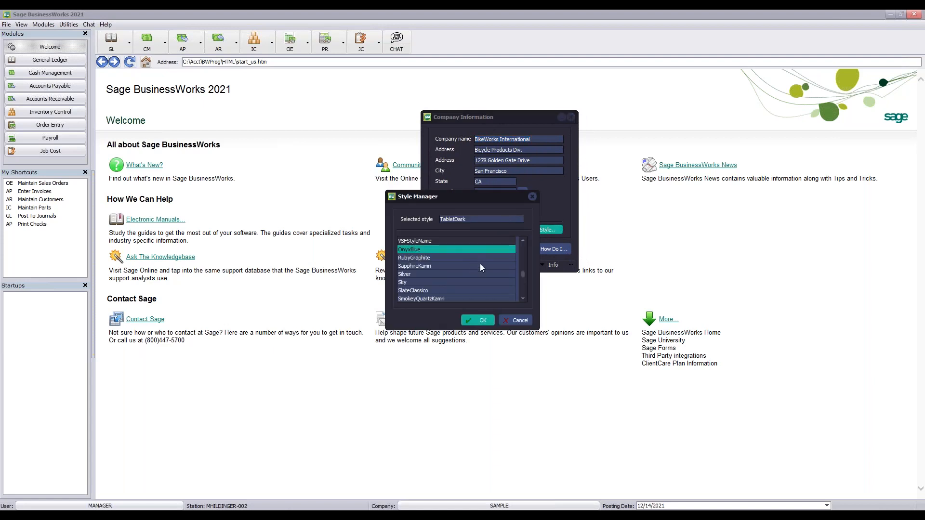
{"action": "scroll", "coordinate": [471, 264], "scroll_direction": "up", "scroll_amount": 4}
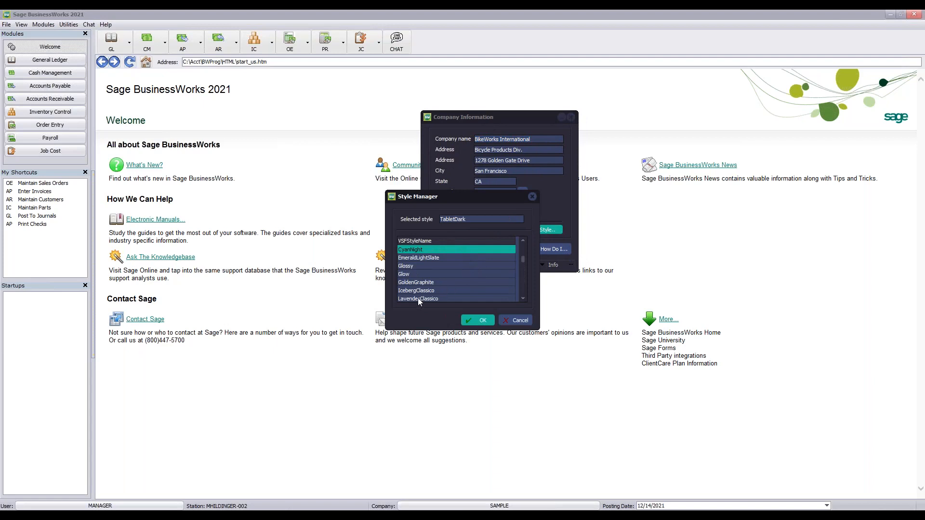
{"action": "left_click", "coordinate": [417, 298]}
{"action": "left_click", "coordinate": [476, 320]}
{"action": "left_click", "coordinate": [488, 249]}
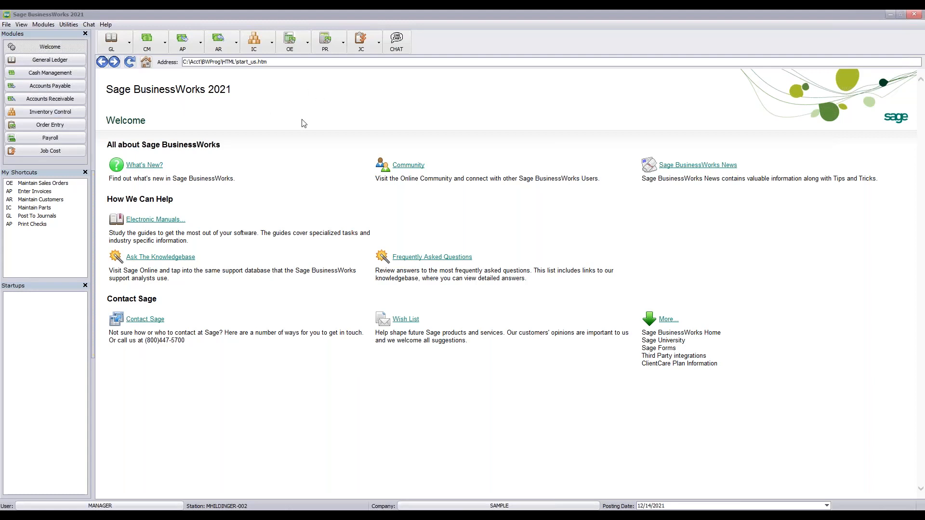
Open System Preferences from the Utilities menu
{"action": "left_click", "coordinate": [74, 28]}
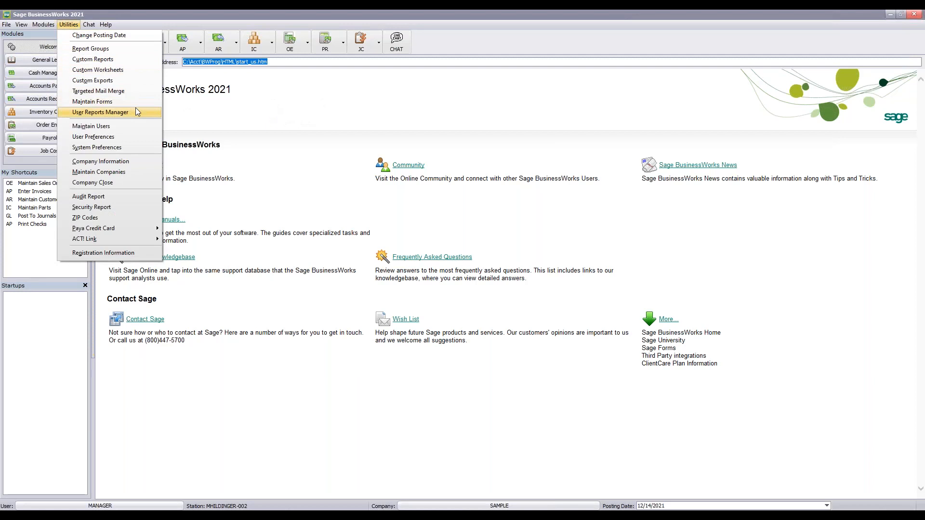
{"action": "left_click", "coordinate": [133, 147]}
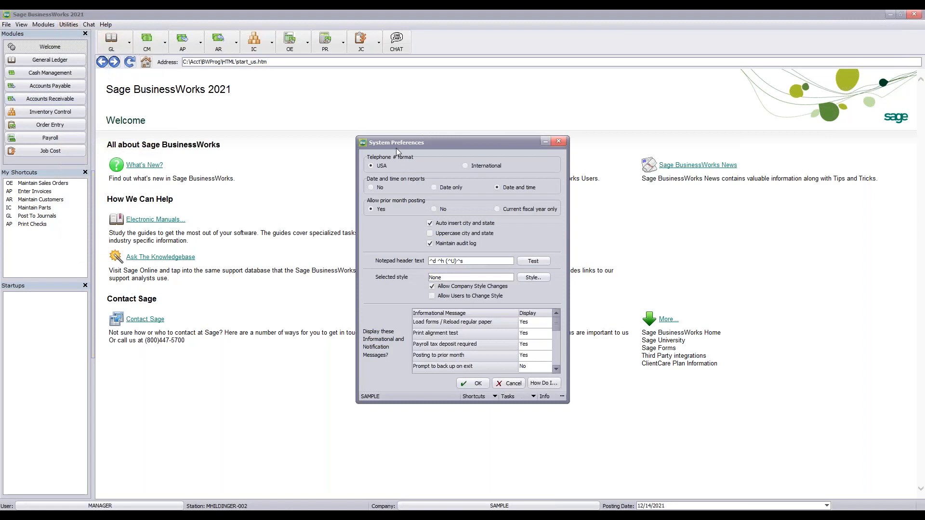
Review System Preferences, cancel without changes, and advance to the Supported Versions slide
{"action": "left_click_drag", "start_coordinate": [440, 143], "coordinate": [411, 70]}
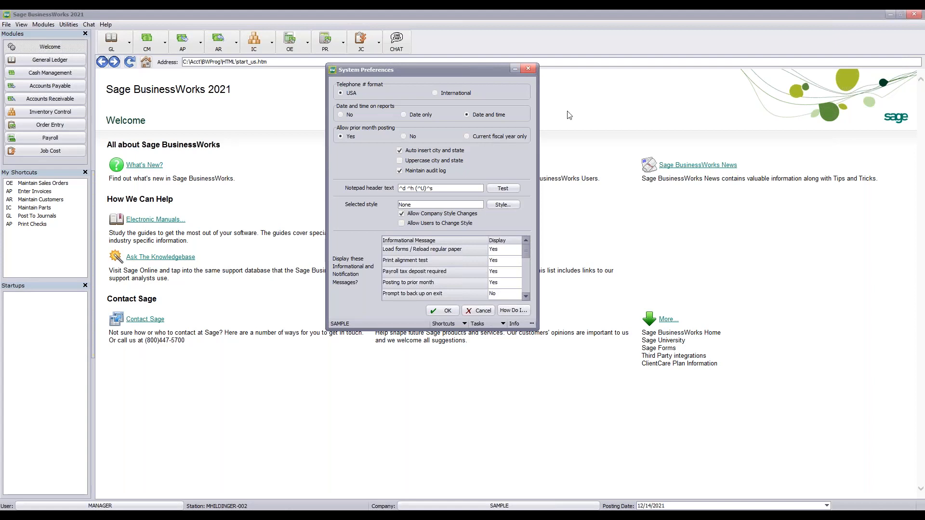
{"action": "left_click", "coordinate": [528, 70]}
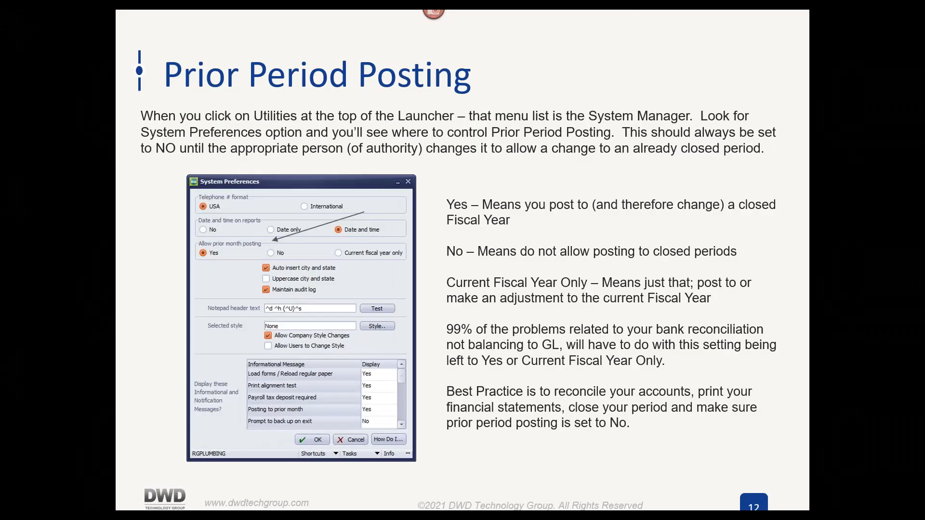
{"action": "left_click", "coordinate": [564, 264]}
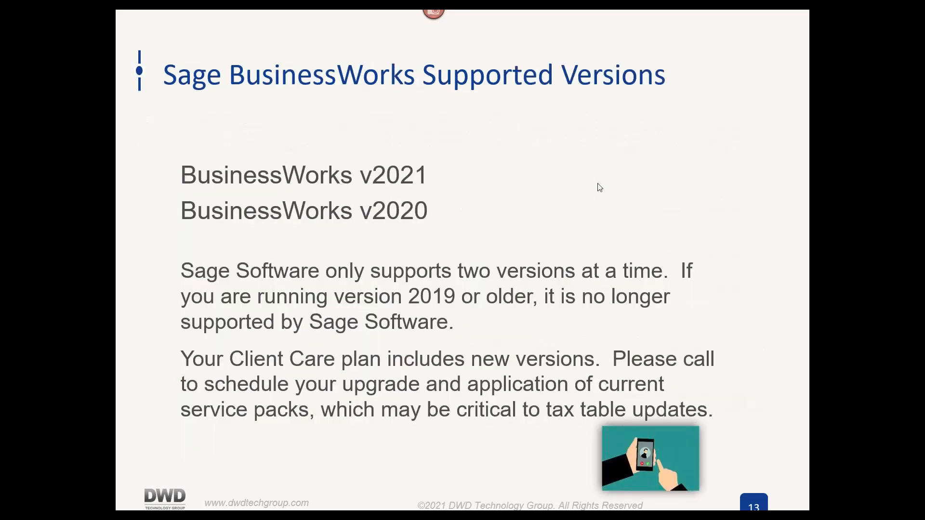
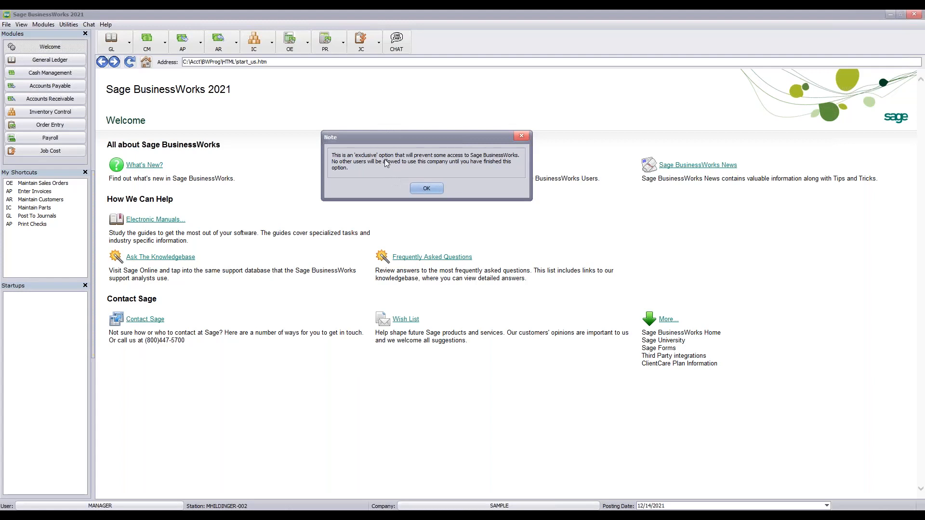
Acknowledge the note that other users will be locked out of the SAMPLE company
{"action": "left_click", "coordinate": [426, 189]}
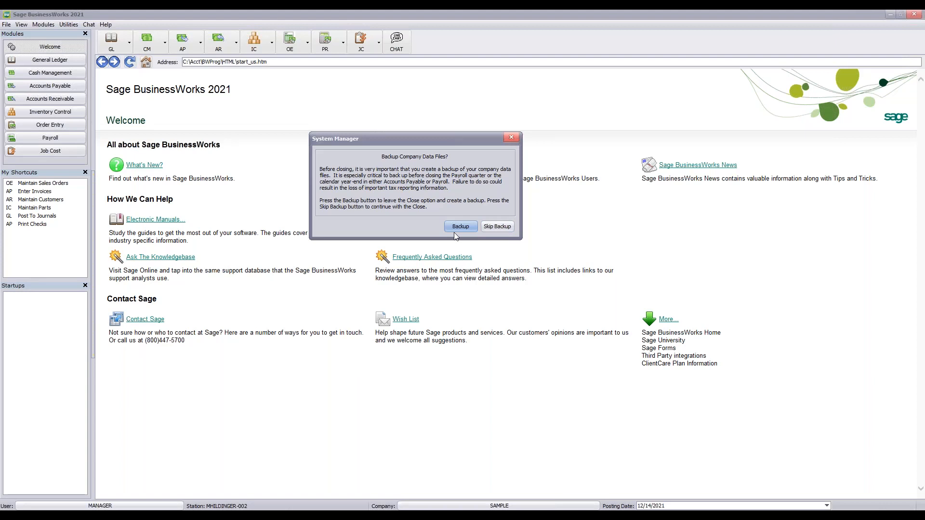
Dismiss the Backup Company Data Files reminder to reach the Company Close module list
{"action": "left_click", "coordinate": [511, 137]}
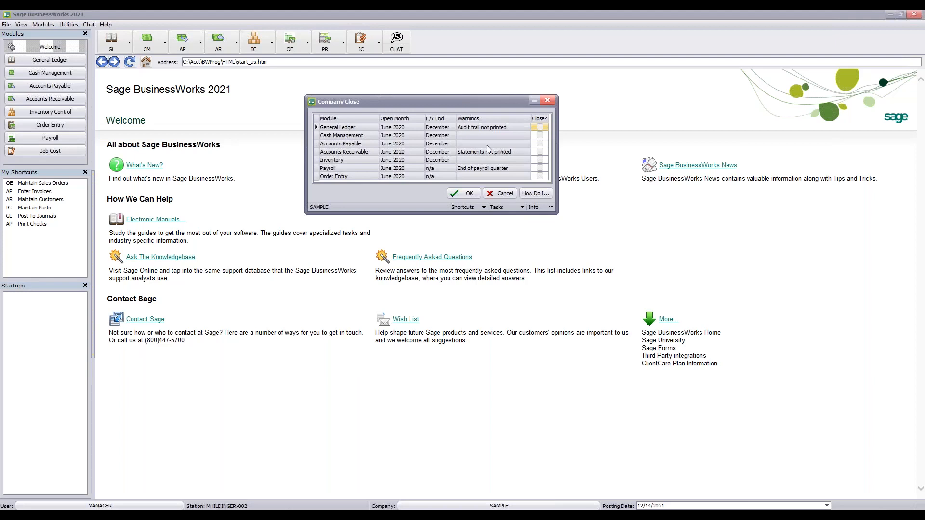
Tick Accounts Payable, Accounts Receivable, Inventory and Order Entry for closing, leaving Payroll unticked
{"action": "left_click", "coordinate": [540, 143]}
{"action": "left_click", "coordinate": [539, 152]}
{"action": "left_click", "coordinate": [540, 161]}
{"action": "left_click", "coordinate": [541, 169]}
{"action": "left_click", "coordinate": [540, 169]}
{"action": "left_click", "coordinate": [540, 177]}
Untick Accounts Payable, keep Accounts Receivable, Inventory and Order Entry marked, and proceed
{"action": "left_click", "coordinate": [539, 144]}
{"action": "left_click", "coordinate": [540, 142]}
{"action": "left_click", "coordinate": [541, 144]}
{"action": "left_click", "coordinate": [539, 160]}
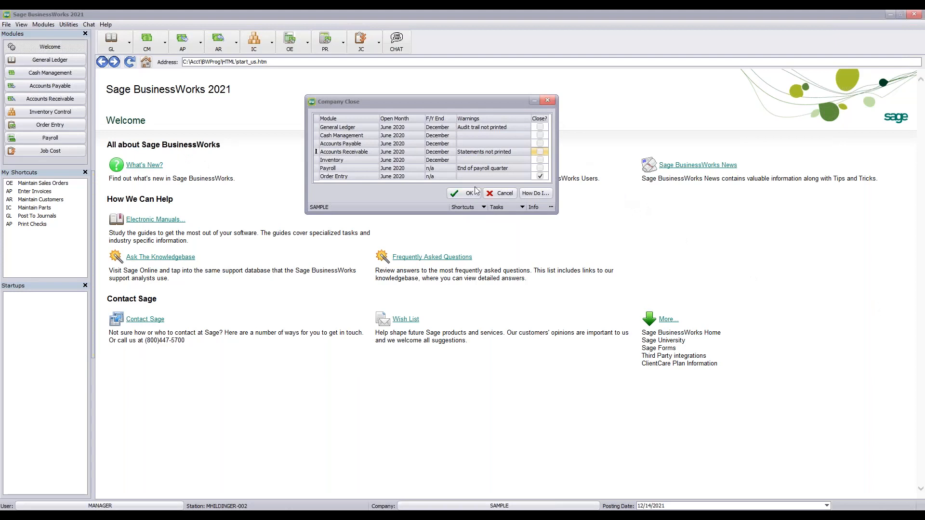
{"action": "left_click", "coordinate": [540, 151]}
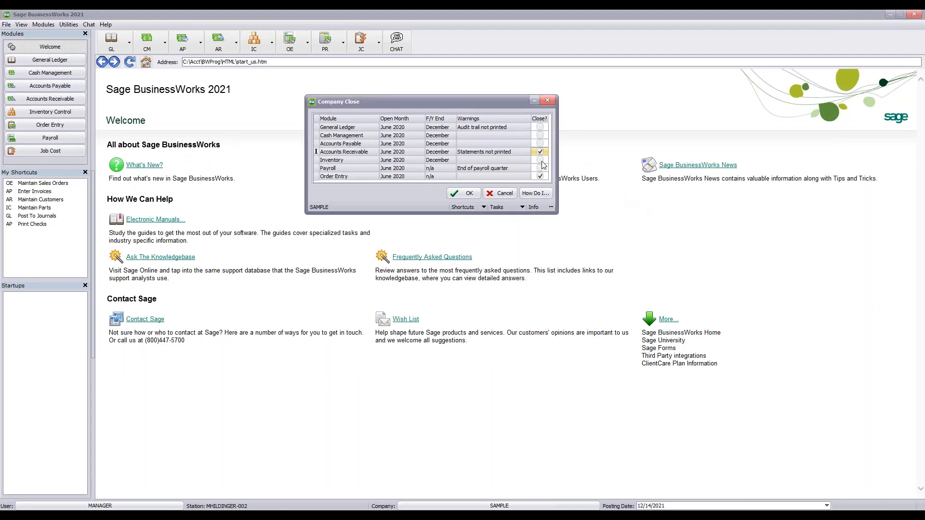
{"action": "left_click", "coordinate": [540, 161]}
{"action": "left_click", "coordinate": [474, 197]}
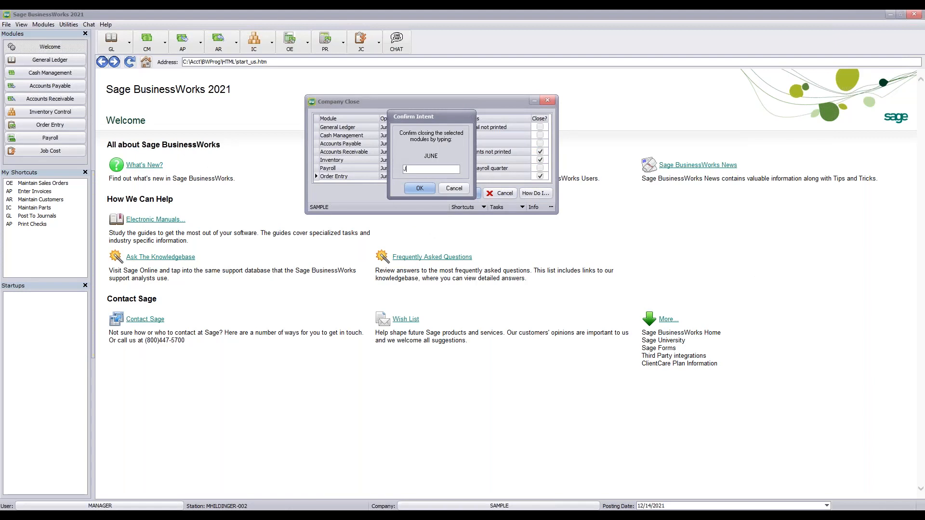
Confirm the close by entering JUNE in the Confirm Intent field and run it
{"action": "type", "text": "NE"}
{"action": "key", "text": "Return"}
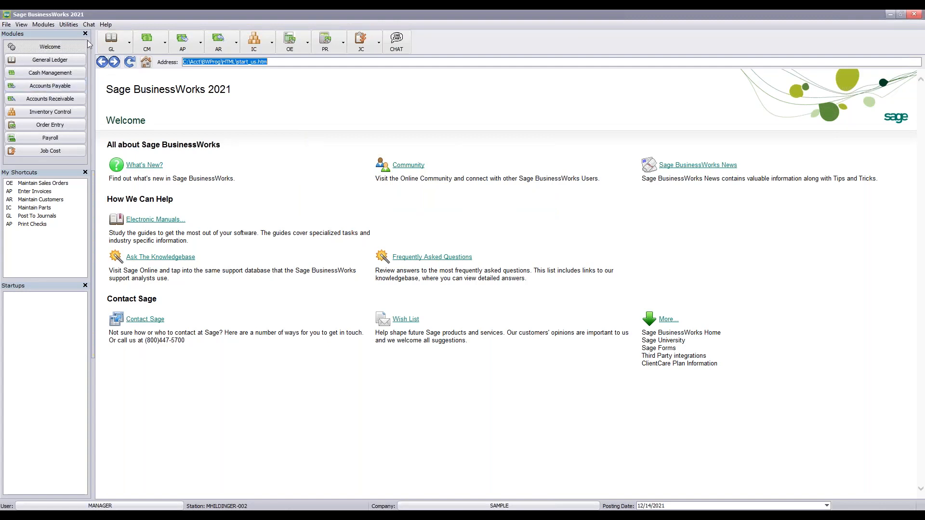
Dismiss the Company Close Completed notice and bring up the Utilities menu
{"action": "left_click", "coordinate": [68, 25]}
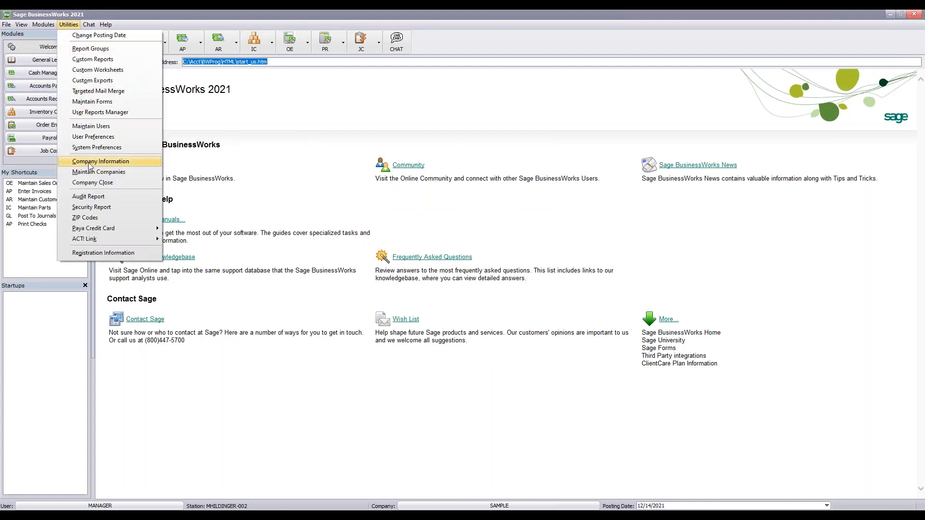
{"action": "left_click", "coordinate": [92, 183]}
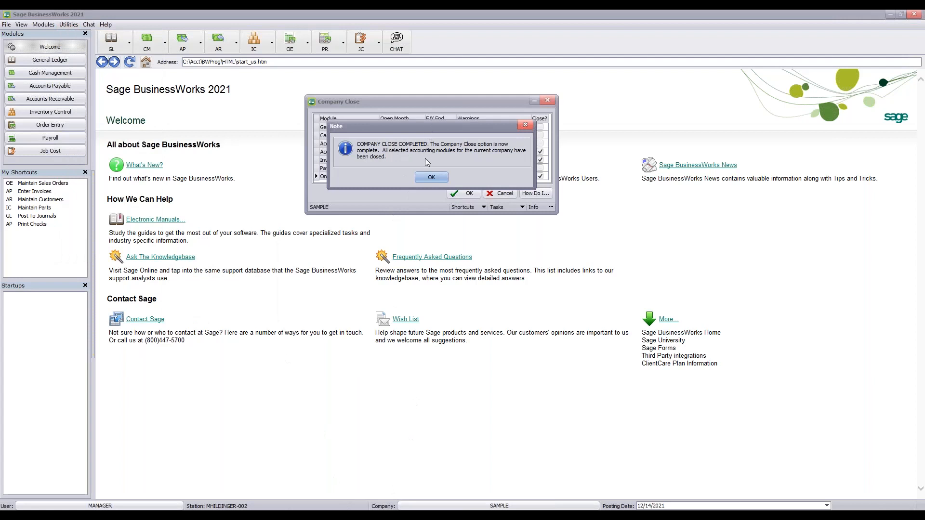
{"action": "left_click", "coordinate": [428, 178]}
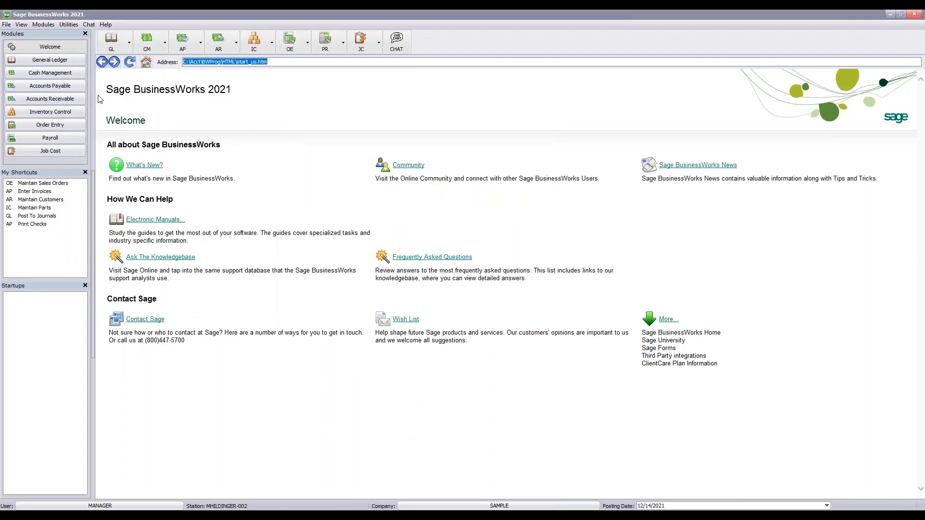
{"action": "left_click", "coordinate": [68, 24]}
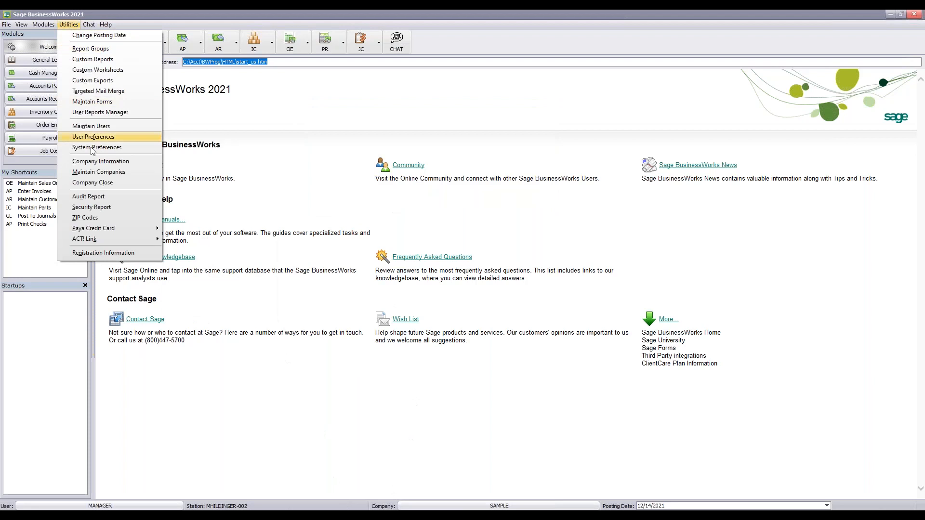
Reopen Company Close and check Accounts Receivable, Inventory and Order Entry now show July 2020
{"action": "left_click", "coordinate": [107, 183]}
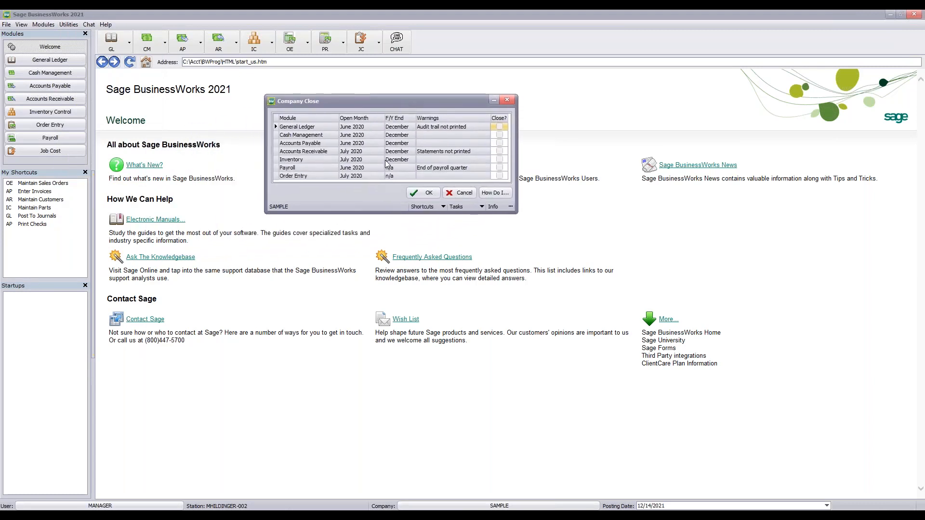
{"action": "left_click", "coordinate": [318, 152]}
{"action": "left_click", "coordinate": [314, 159]}
{"action": "left_click", "coordinate": [311, 176]}
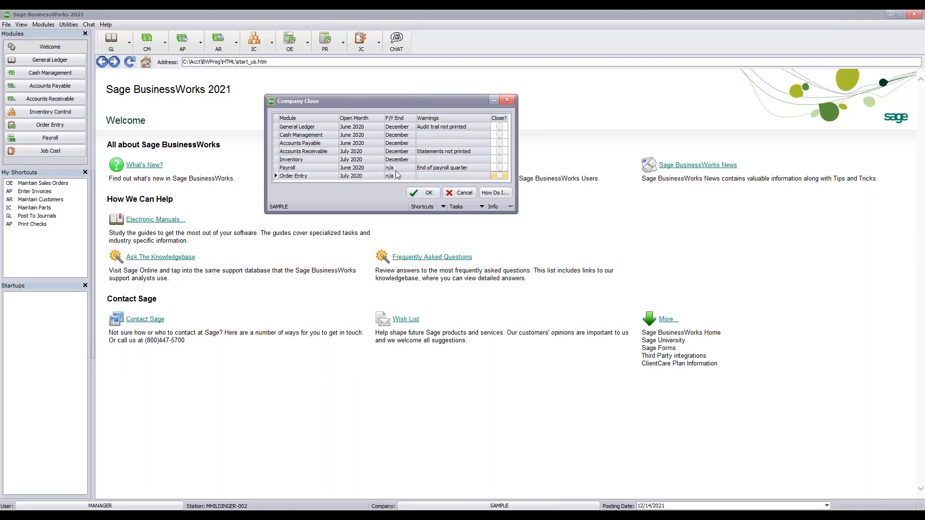
Recheck the Accounts Receivable, Inventory and Order Entry rows, then close the window without closing anything
{"action": "left_click", "coordinate": [316, 153]}
{"action": "left_click", "coordinate": [305, 159]}
{"action": "left_click", "coordinate": [311, 177]}
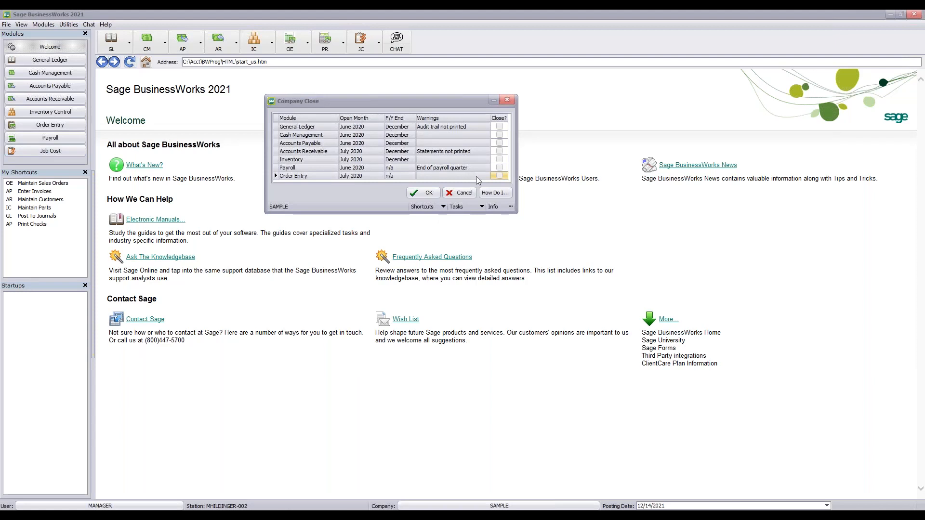
{"action": "left_click", "coordinate": [506, 101]}
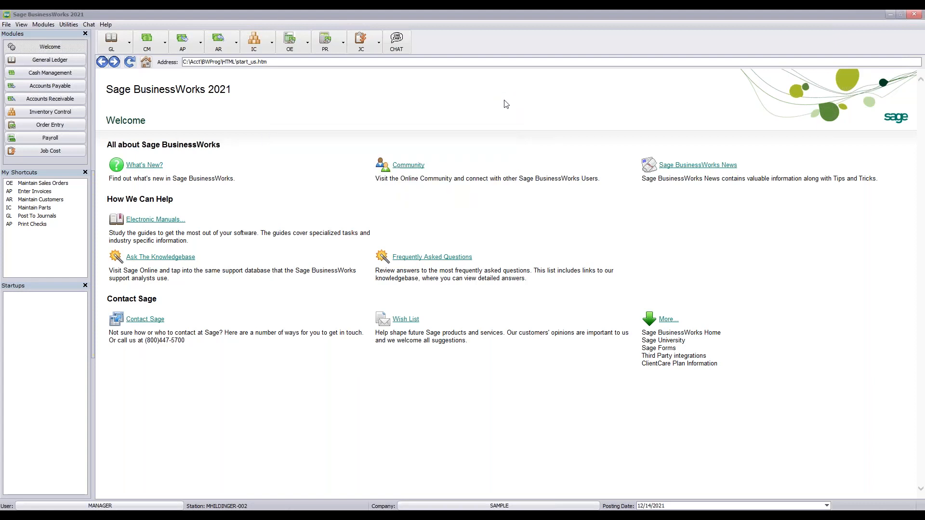
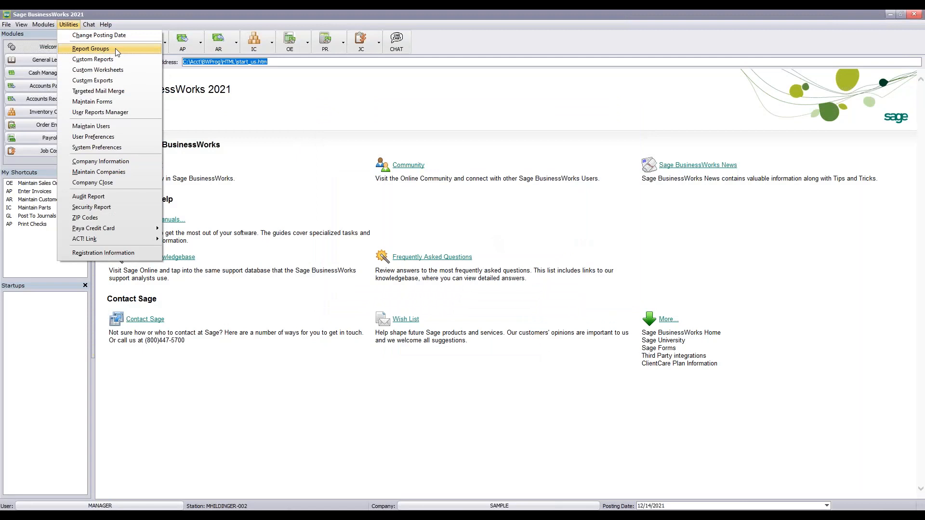
Open the Report Groups setup from the Accounts Receivable reports menu
{"action": "left_click", "coordinate": [218, 43]}
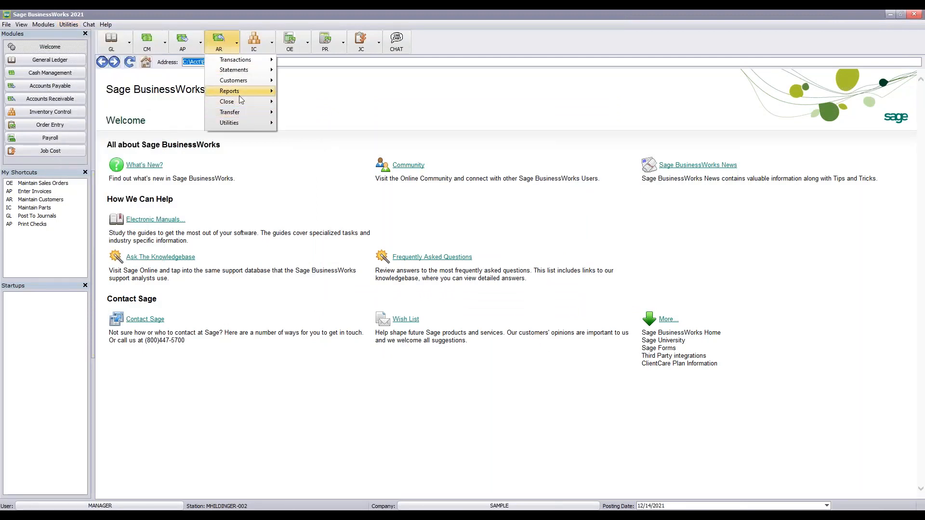
{"action": "mouse_move", "coordinate": [238, 89]}
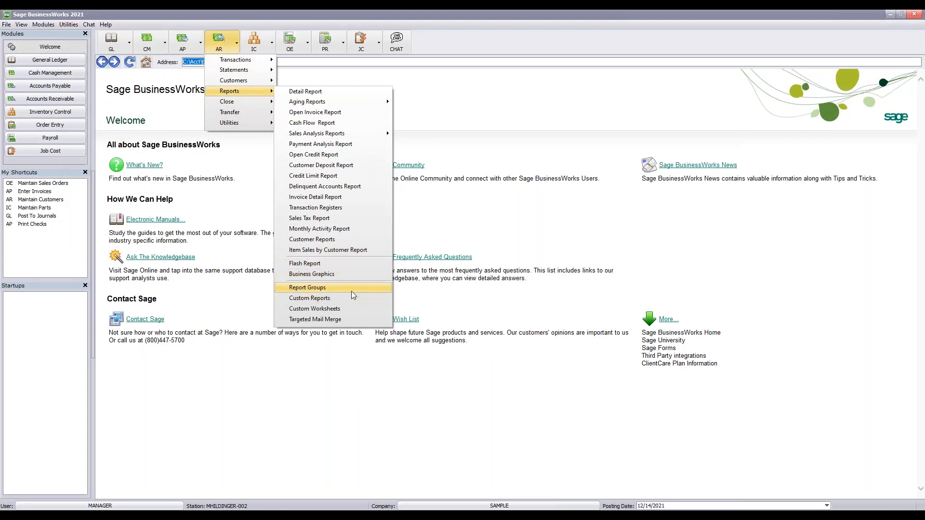
{"action": "left_click", "coordinate": [351, 291]}
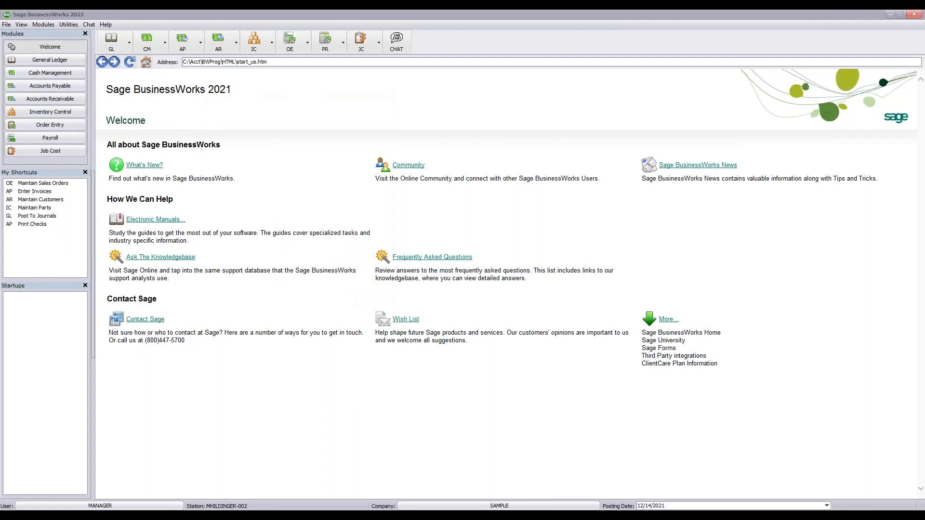
{"action": "left_click_drag", "start_coordinate": [395, 82], "coordinate": [472, 83]}
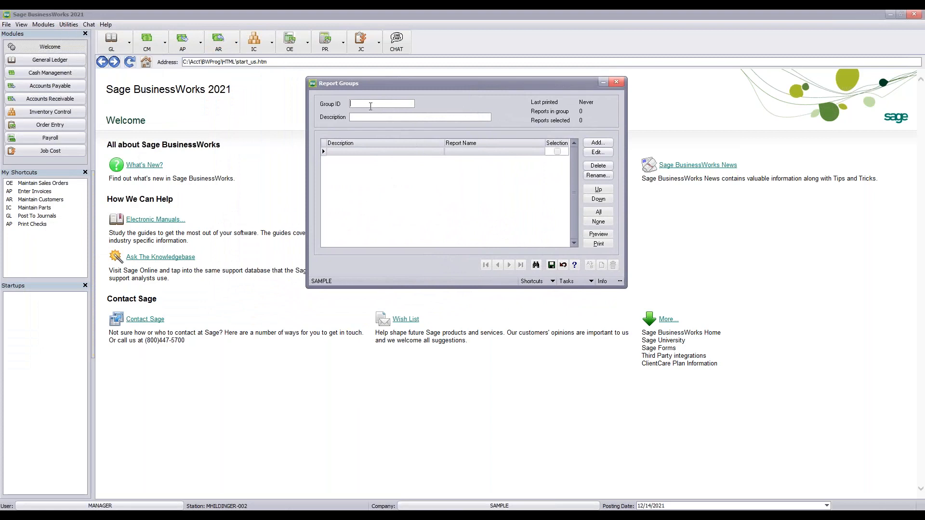
Enter Group ID MONTH END with the description 'Month End Reports'
{"action": "type", "text": "MONTH END"}
{"action": "type", "text": "Month End"}
{"action": "type", "text": " Rpeor"}
{"action": "key", "text": "BackSpace"}
{"action": "key", "text": "BackSpace"}
{"action": "key", "text": "BackSpace"}
{"action": "key", "text": "BackSpace"}
{"action": "type", "text": "eports"}
Add the Aging Report to the group with the description 'AP Aging Report'
{"action": "left_click", "coordinate": [598, 143]}
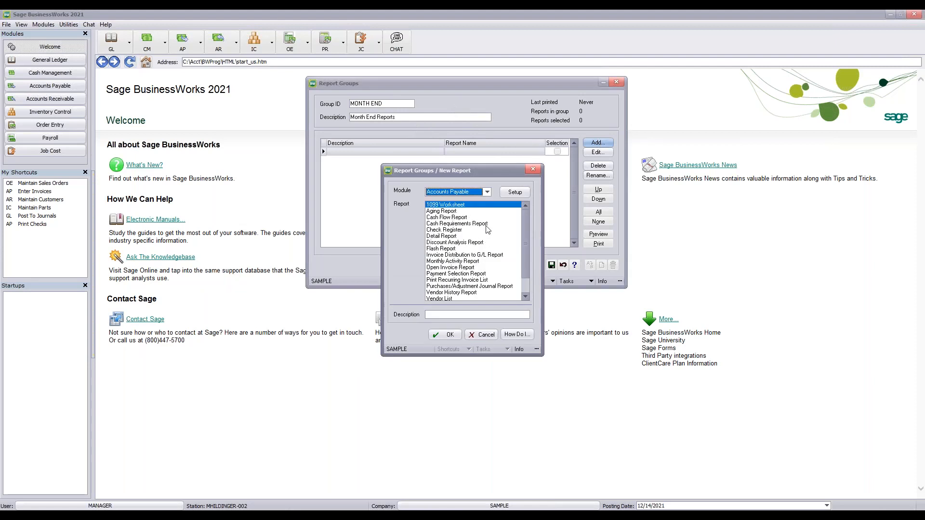
{"action": "left_click", "coordinate": [453, 211]}
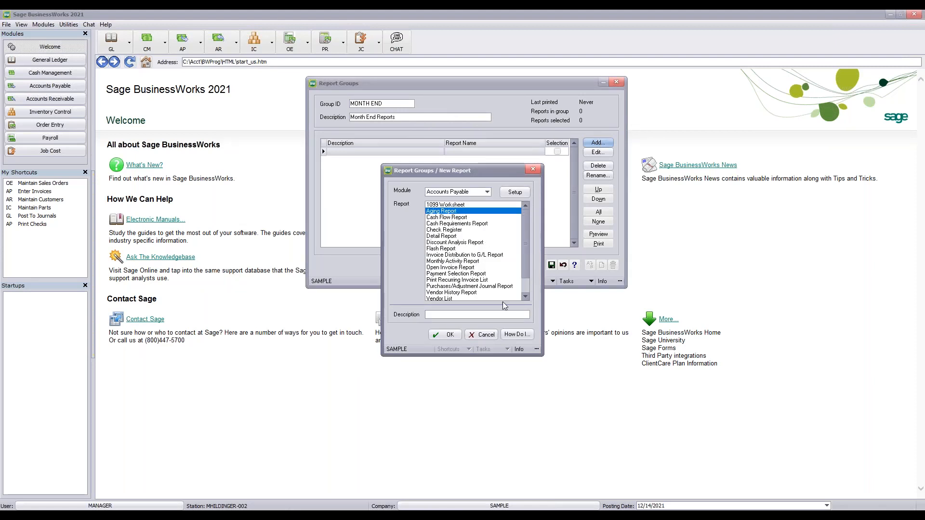
{"action": "left_click", "coordinate": [447, 314]}
{"action": "type", "text": "AP Aging Report"}
{"action": "left_click", "coordinate": [441, 335]}
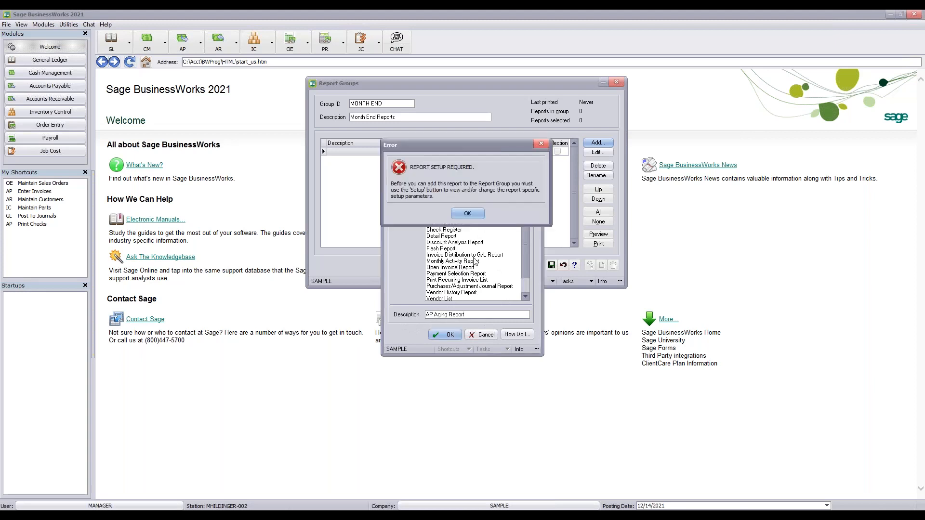
Dismiss the setup-required error and bring up the aging report's setup options
{"action": "left_click", "coordinate": [467, 215]}
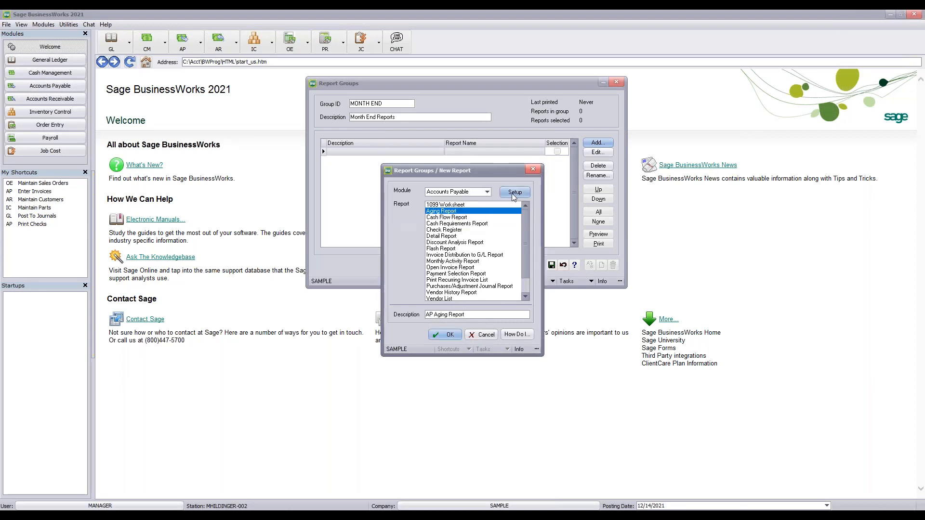
{"action": "left_click", "coordinate": [512, 194]}
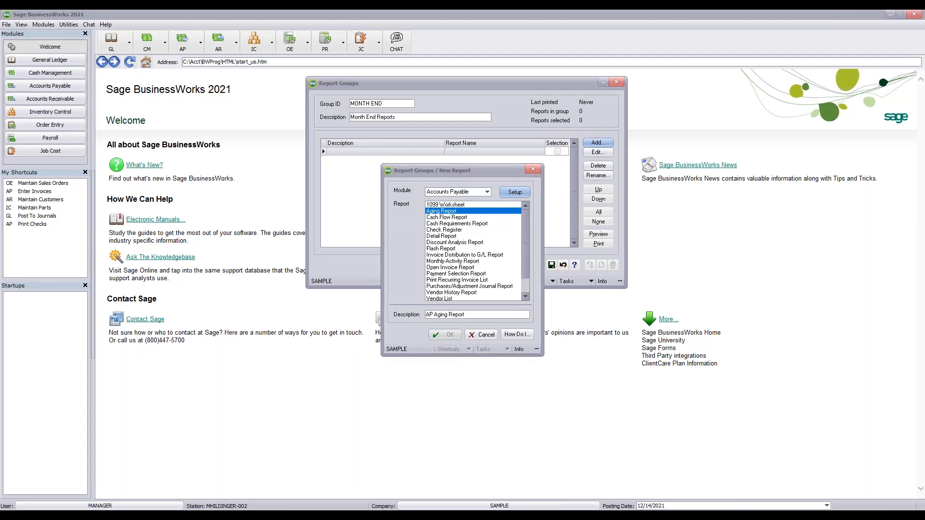
{"action": "left_click_drag", "start_coordinate": [317, 94], "coordinate": [349, 64]}
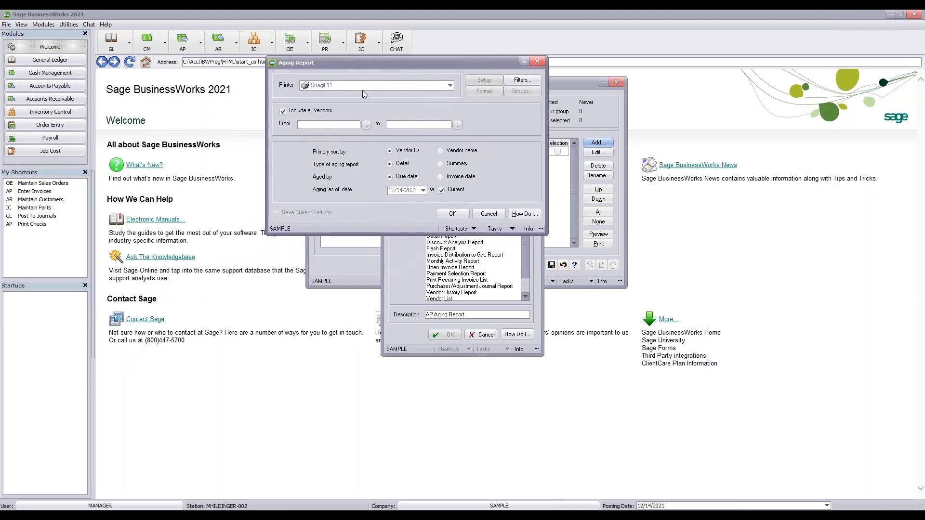
Uncheck Current so the AP aging runs as of 12/14/2021, and accept the settings
{"action": "left_click", "coordinate": [441, 190]}
{"action": "left_click", "coordinate": [423, 190]}
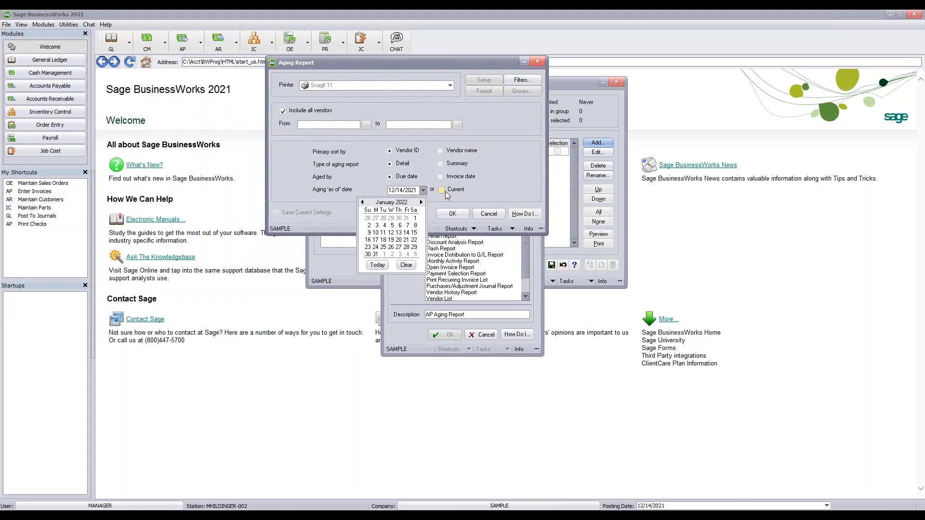
{"action": "left_click", "coordinate": [445, 191]}
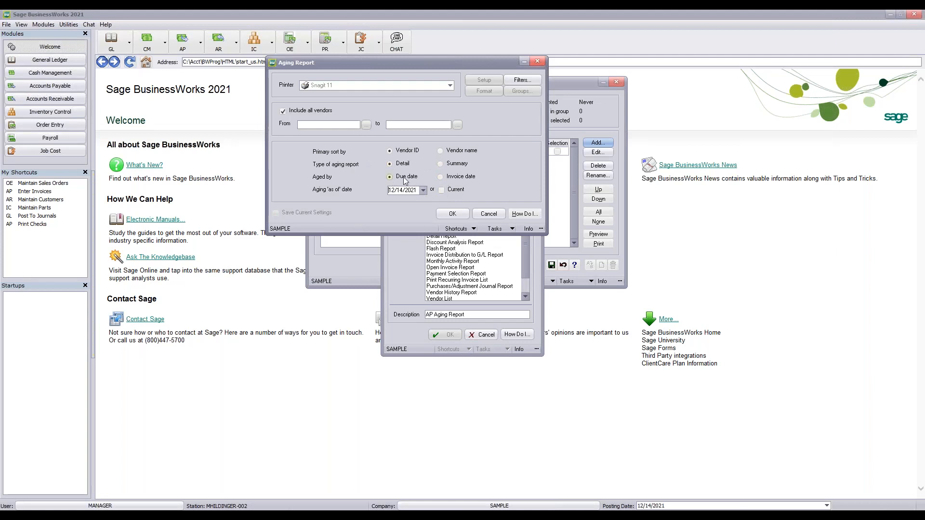
{"action": "left_click", "coordinate": [452, 213]}
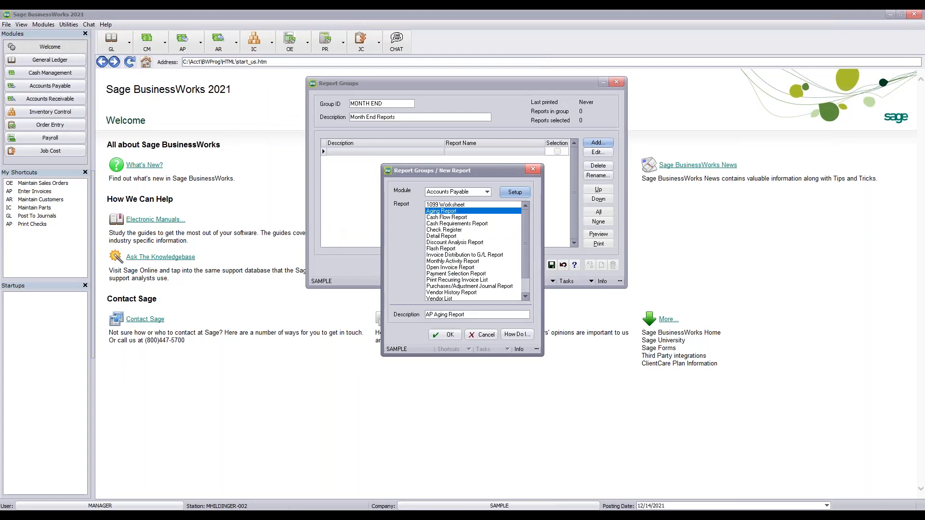
Add AP Aging Report to MONTH END, then close Report Groups and save the new group
{"action": "left_click", "coordinate": [446, 334]}
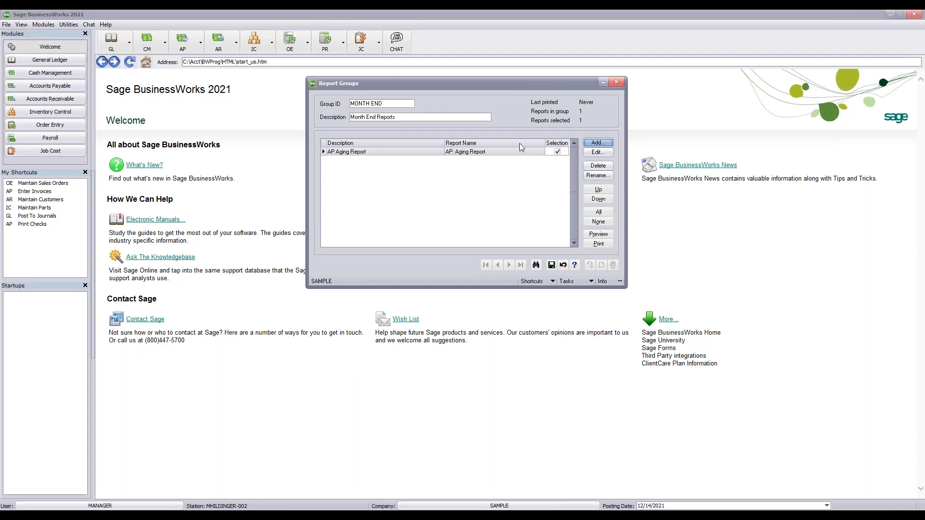
{"action": "left_click", "coordinate": [617, 83]}
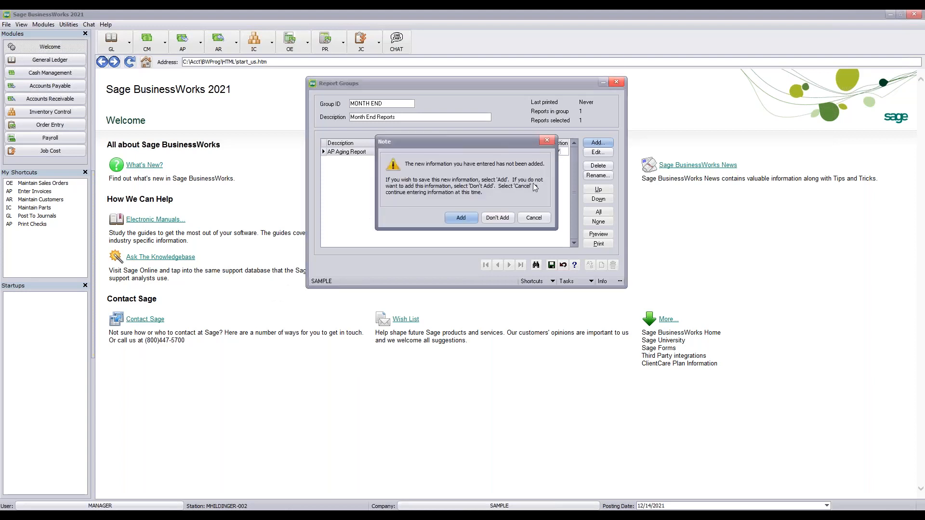
{"action": "left_click", "coordinate": [505, 219]}
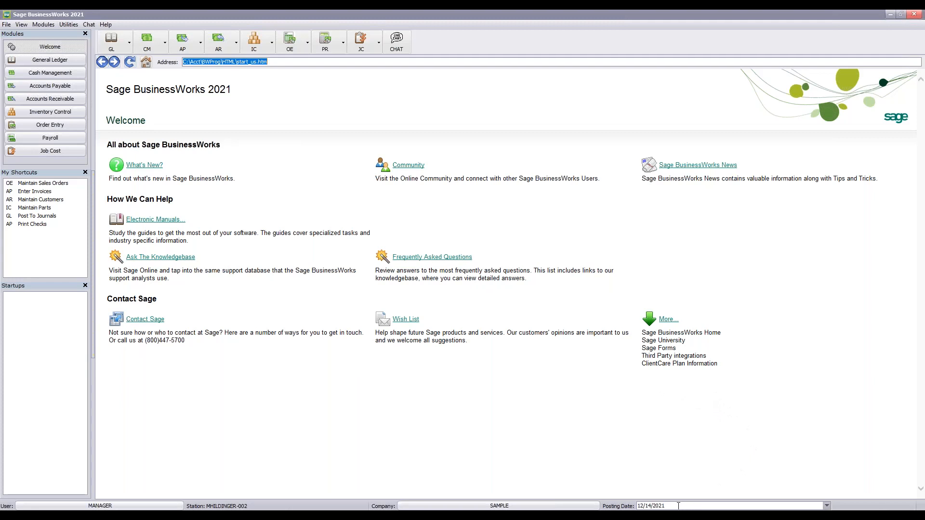
Keep the posting date at 12/14/2021 and bring up the Accounts Payable task list
{"action": "left_click", "coordinate": [827, 506]}
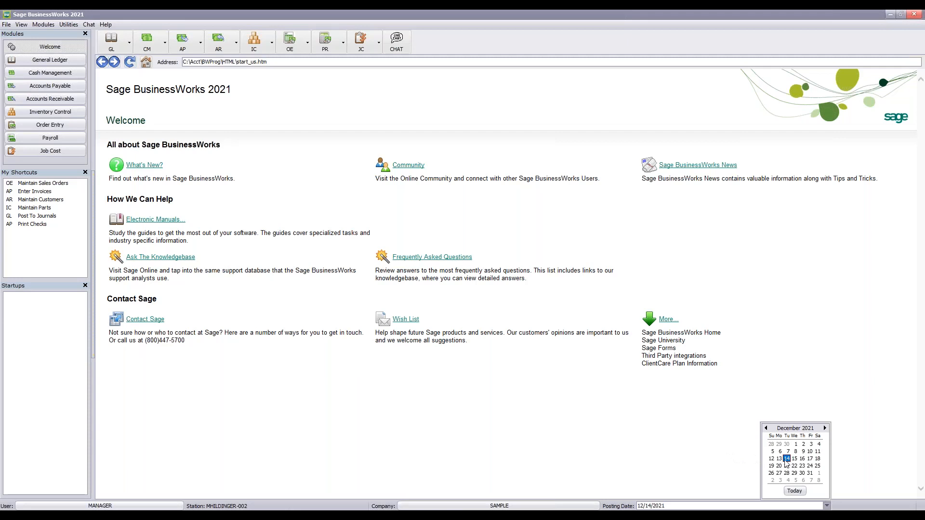
{"action": "left_click", "coordinate": [713, 470]}
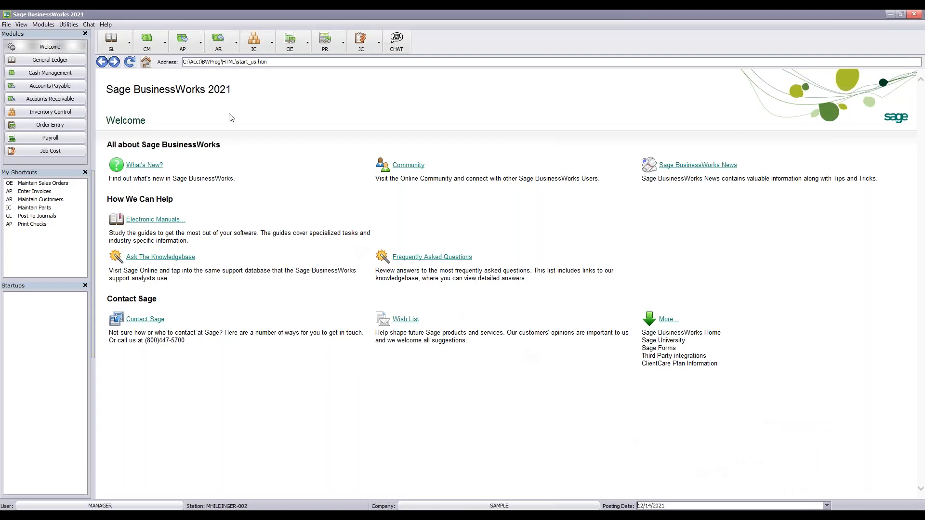
{"action": "left_click", "coordinate": [183, 41]}
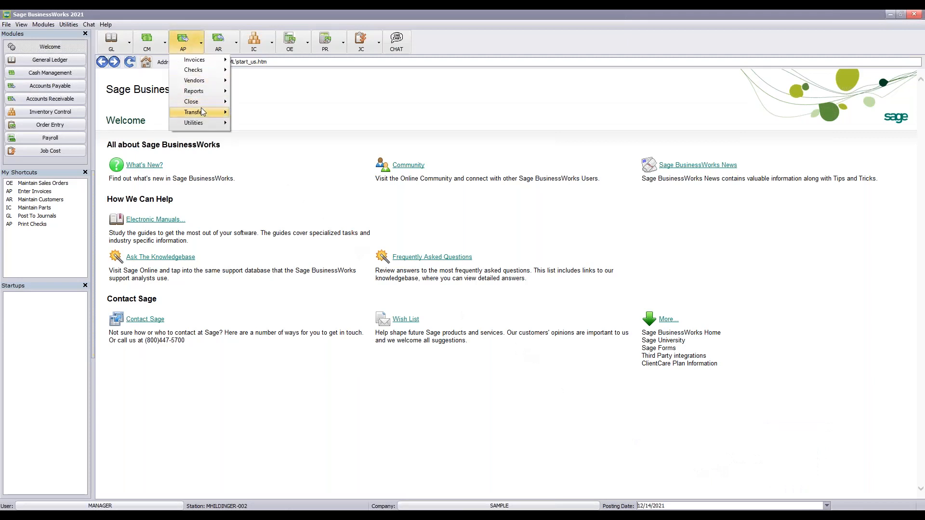
Start the Accounts Payable Close Current Month, skip the backup, and advance the webinar slides
{"action": "mouse_move", "coordinate": [201, 102]}
{"action": "left_click", "coordinate": [283, 103]}
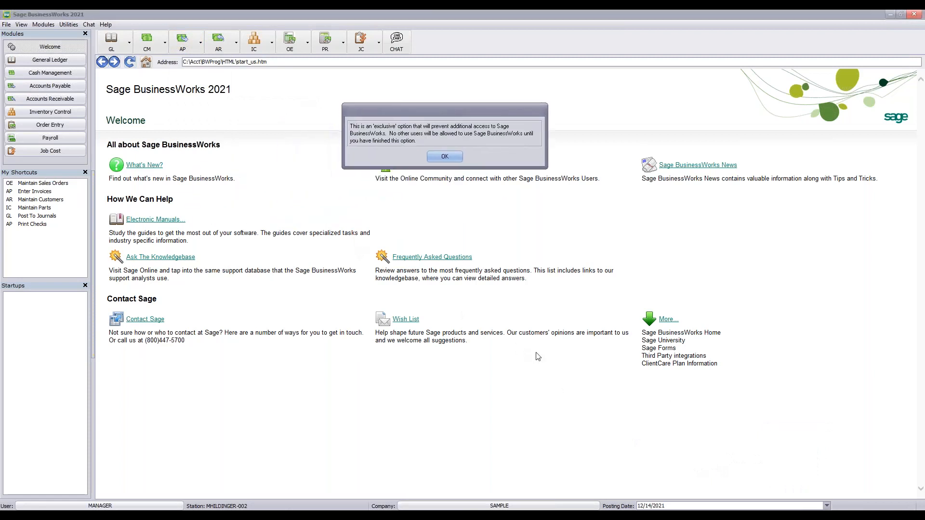
{"action": "left_click", "coordinate": [444, 156]}
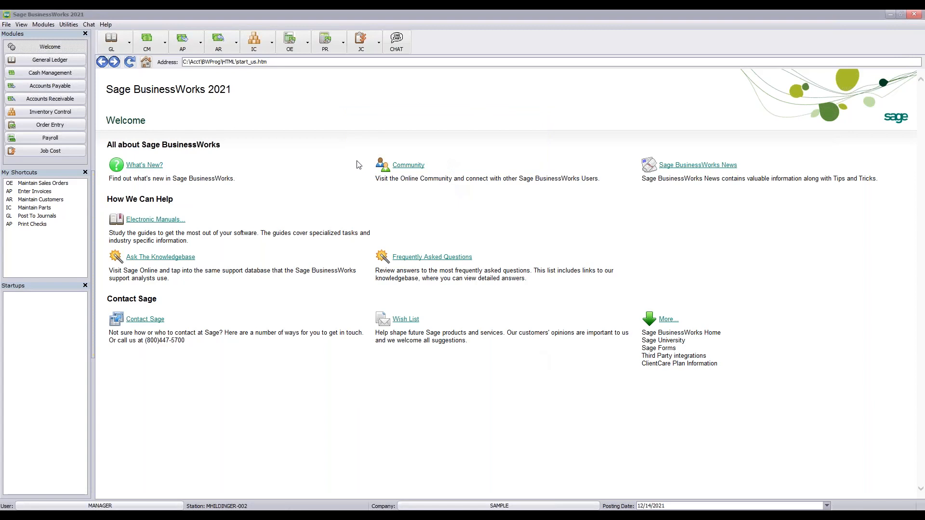
{"action": "left_click_drag", "start_coordinate": [113, 174], "coordinate": [411, 107]}
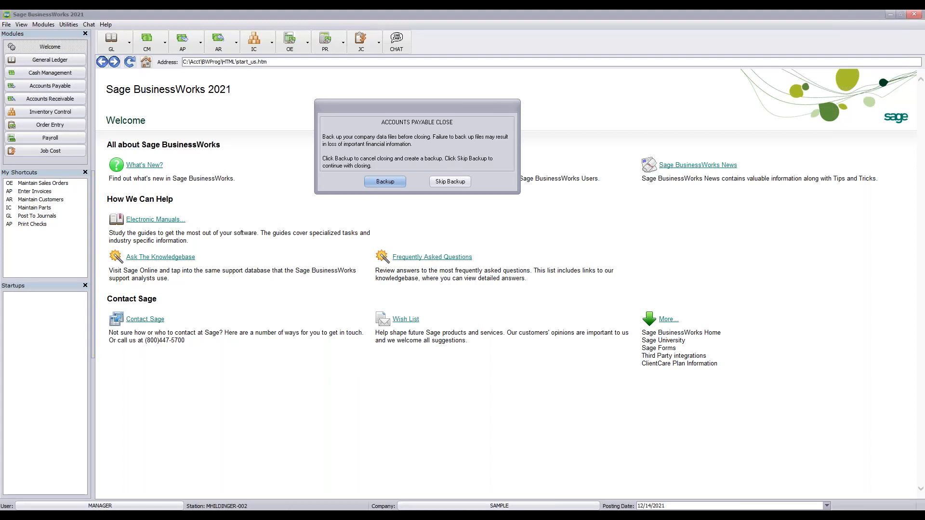
{"action": "left_click", "coordinate": [451, 182]}
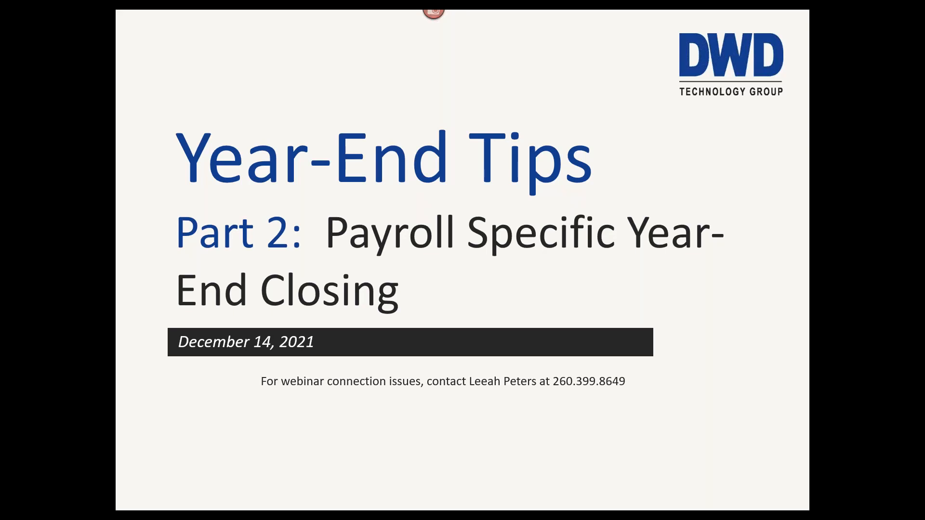
{"action": "left_click", "coordinate": [738, 171]}
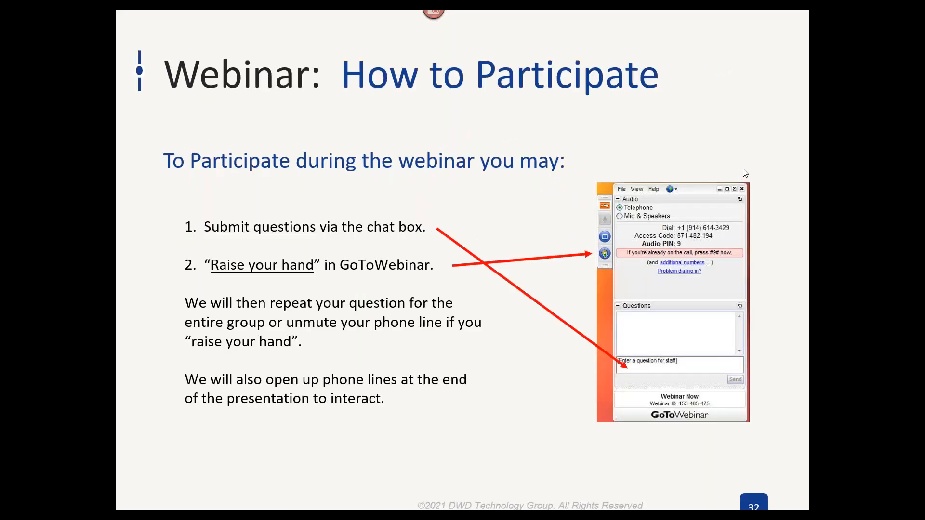
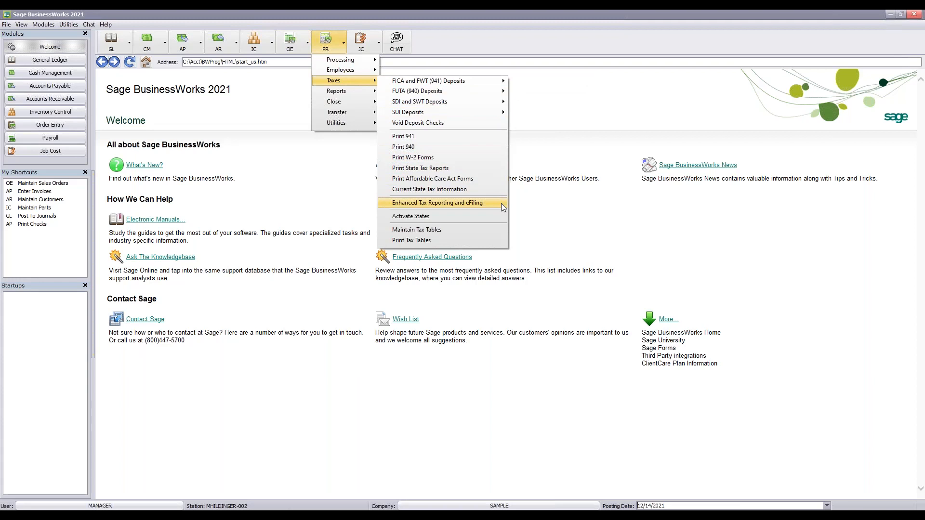
Launch Enhanced Tax Reporting and eFiling from the PR Taxes menu
{"action": "left_click", "coordinate": [501, 203]}
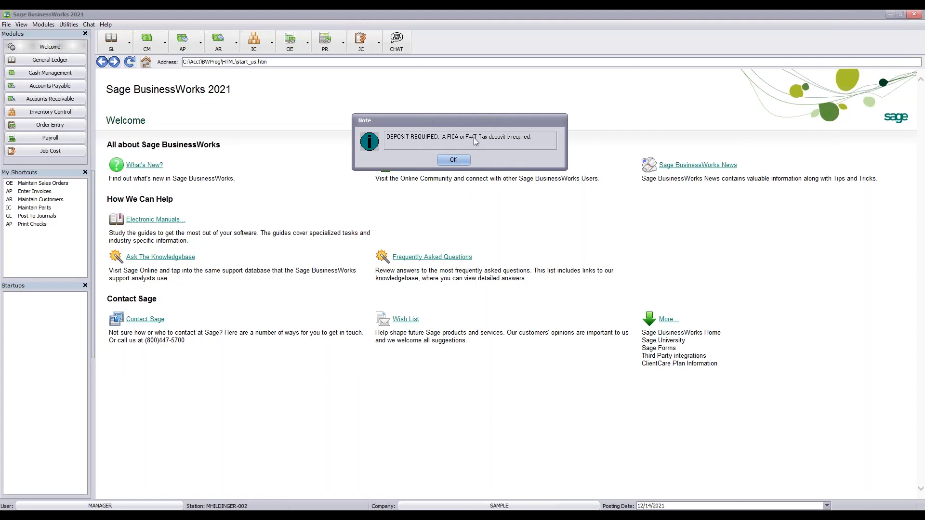
Dismiss the tax deposit note and browse the State and Saved form lists before returning to Federal
{"action": "left_click", "coordinate": [454, 162]}
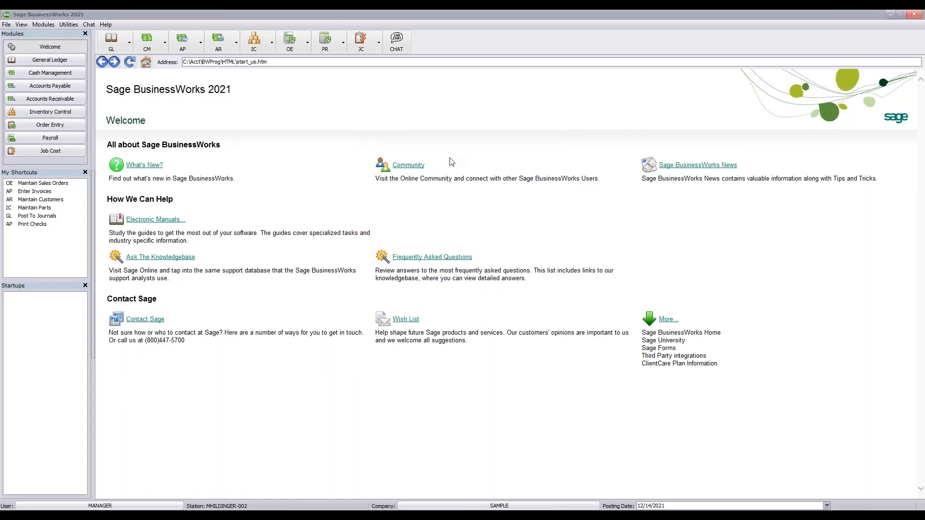
{"action": "left_click_drag", "start_coordinate": [125, 103], "coordinate": [412, 68]}
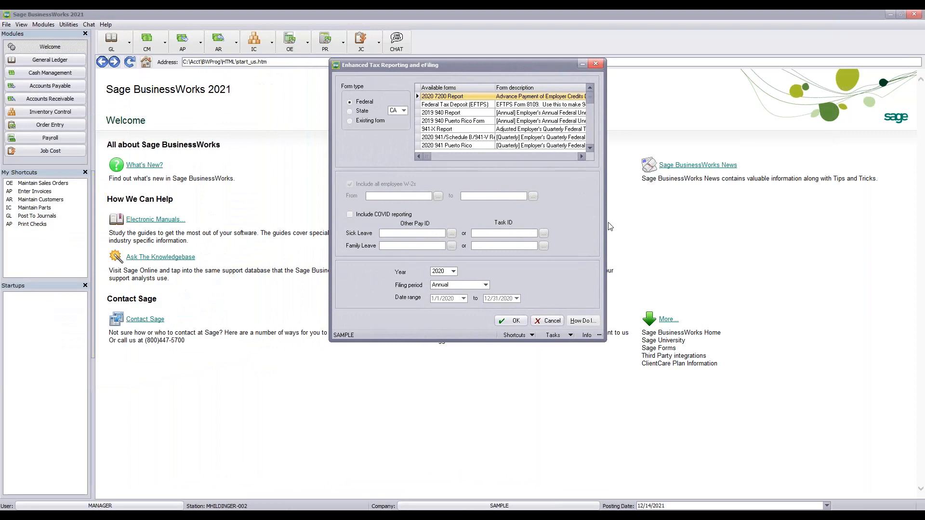
{"action": "left_click", "coordinate": [352, 112]}
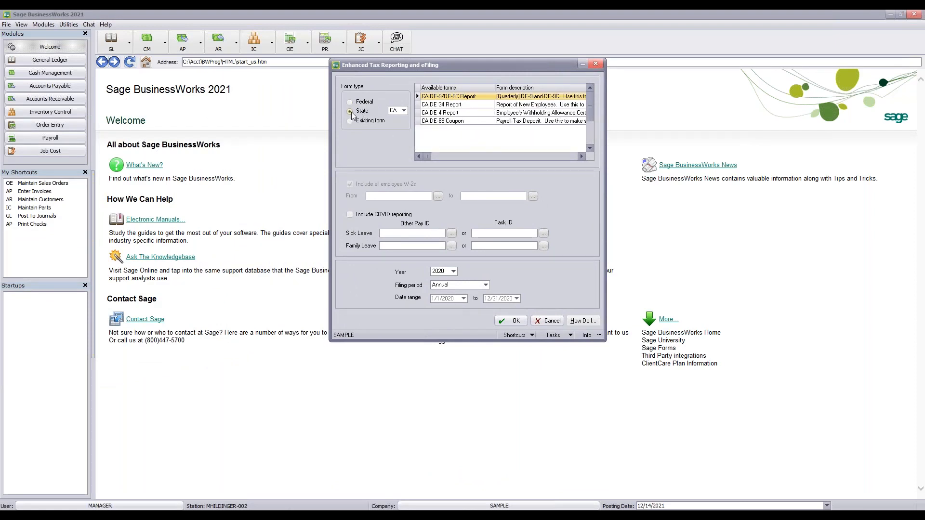
{"action": "left_click", "coordinate": [405, 111]}
{"action": "left_click", "coordinate": [348, 117]}
{"action": "left_click", "coordinate": [350, 122]}
{"action": "left_click", "coordinate": [350, 102]}
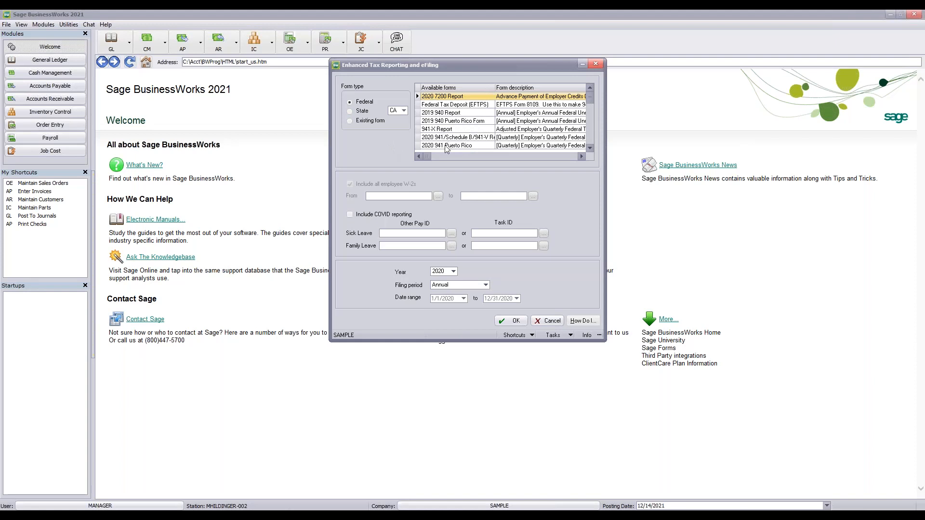
Request the 2020 941/Schedule B/941-V form for year 2020, 2nd Quarter
{"action": "key", "text": "Down"}
{"action": "key", "text": "Down"}
{"action": "key", "text": "Down"}
{"action": "key", "text": "Down"}
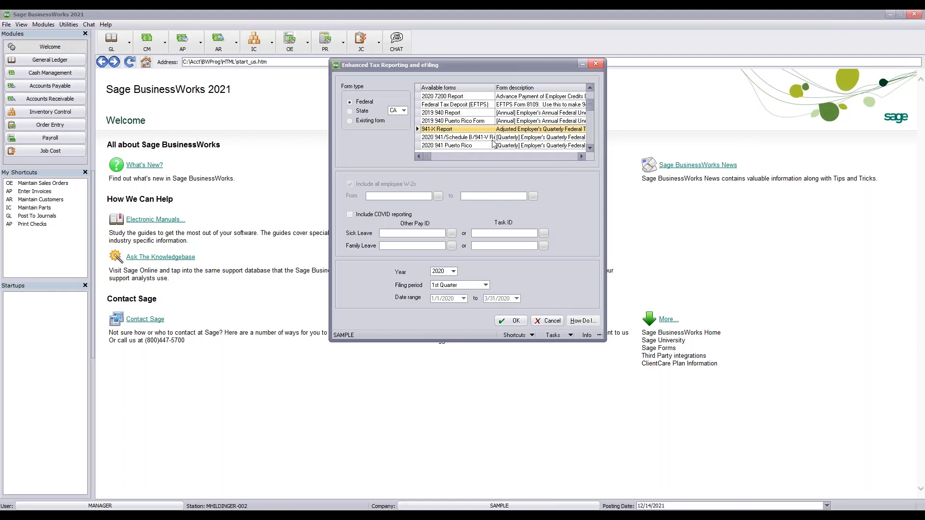
{"action": "left_click", "coordinate": [445, 138]}
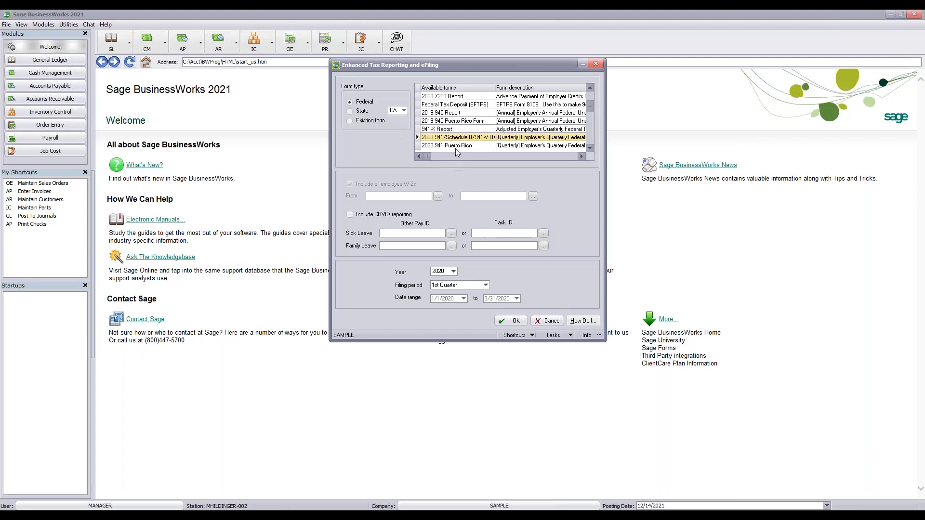
{"action": "left_click", "coordinate": [454, 271]}
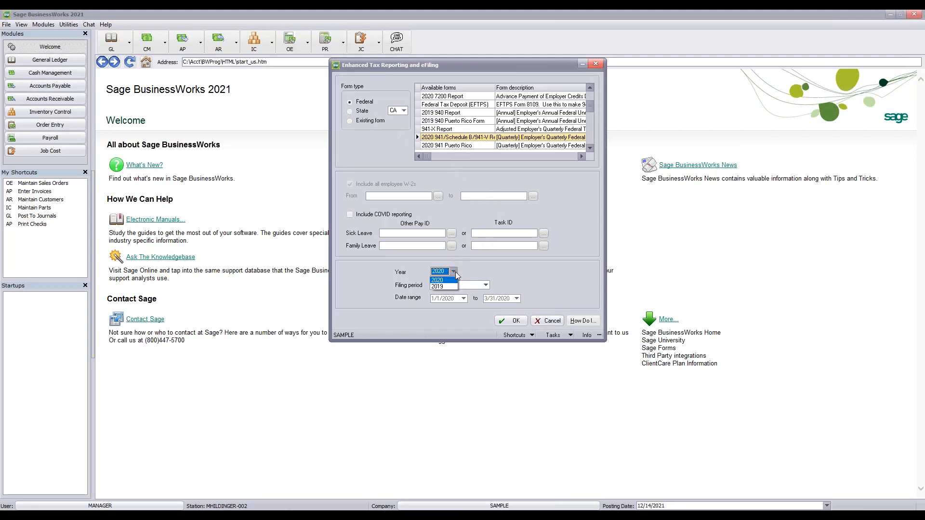
{"action": "left_click", "coordinate": [446, 281]}
{"action": "left_click", "coordinate": [484, 285]}
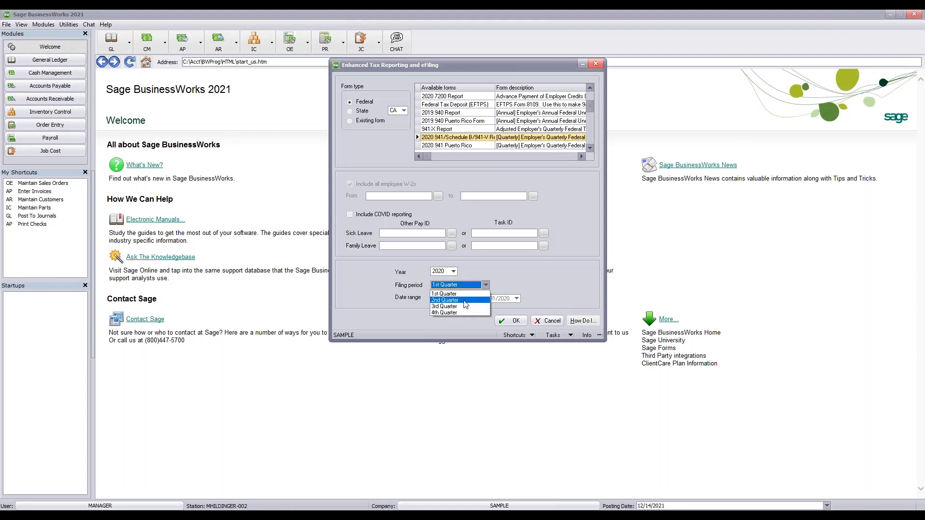
{"action": "left_click", "coordinate": [464, 300]}
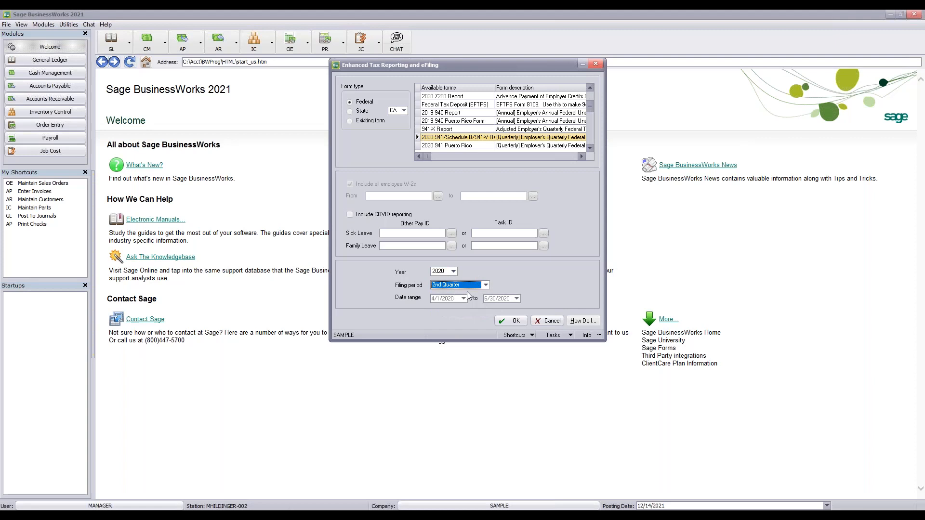
{"action": "key", "text": "Return"}
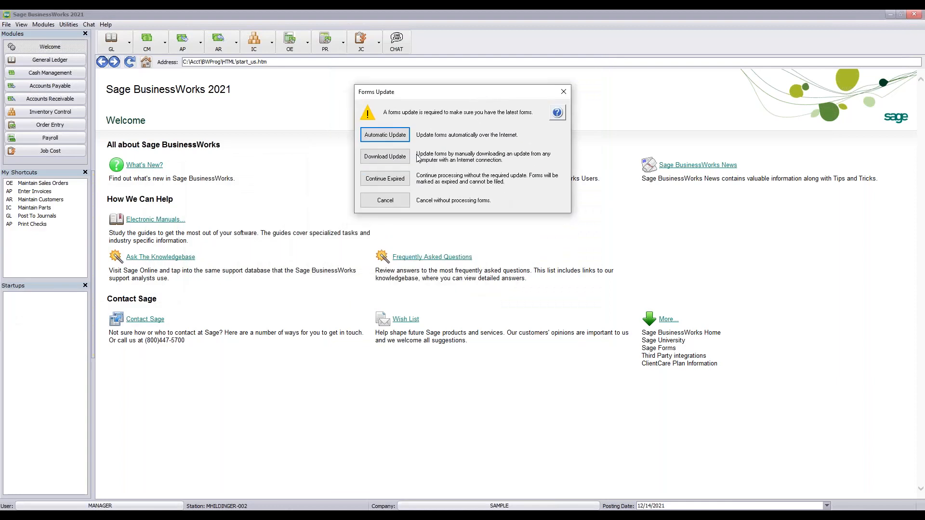
Run the Automatic Update and download the listed tax form updates
{"action": "left_click", "coordinate": [385, 135]}
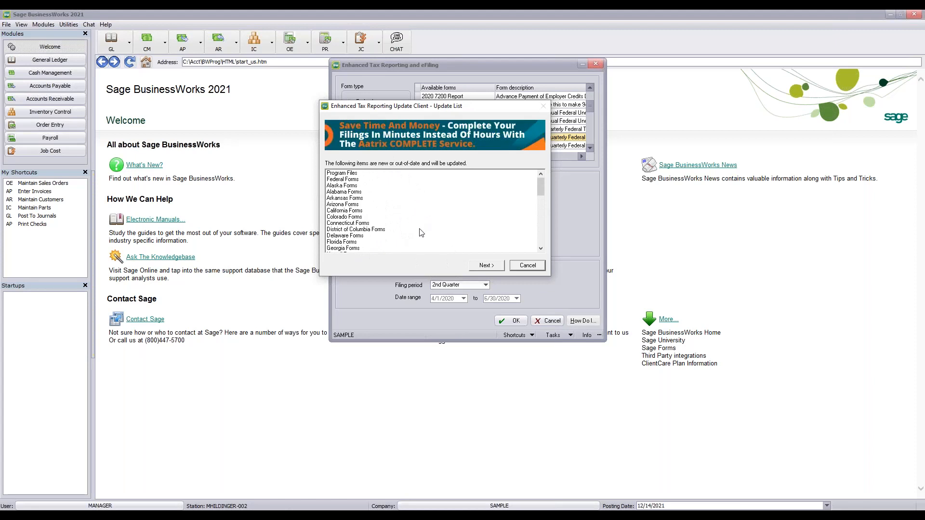
{"action": "left_click", "coordinate": [483, 265]}
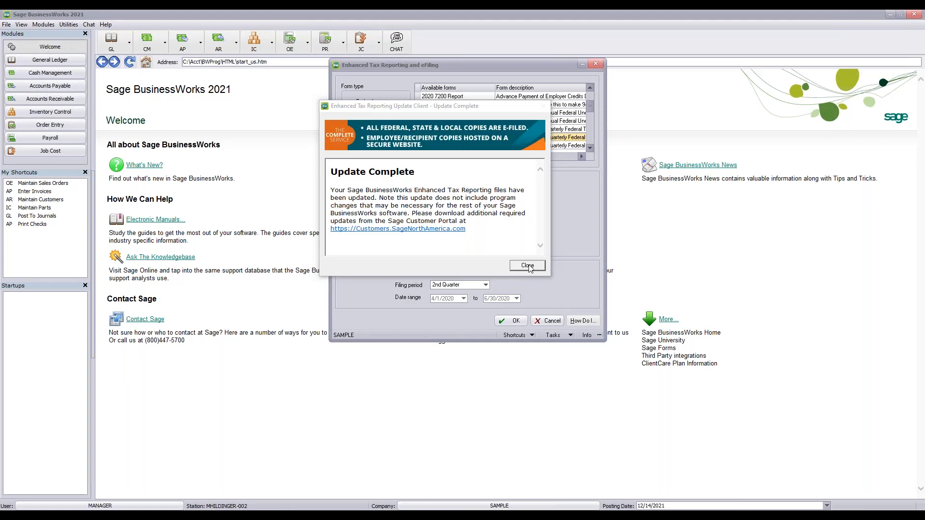
Close the Update Complete message and let the BIKEWORKS INTERNATIONAL 941 report load
{"action": "left_click", "coordinate": [528, 268]}
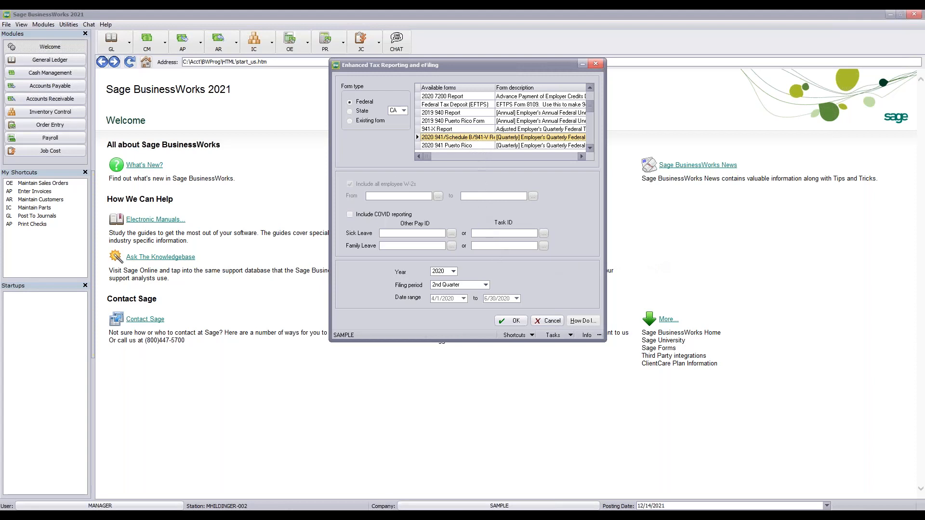
{"action": "left_click_drag", "start_coordinate": [0, 225], "coordinate": [0, 226]}
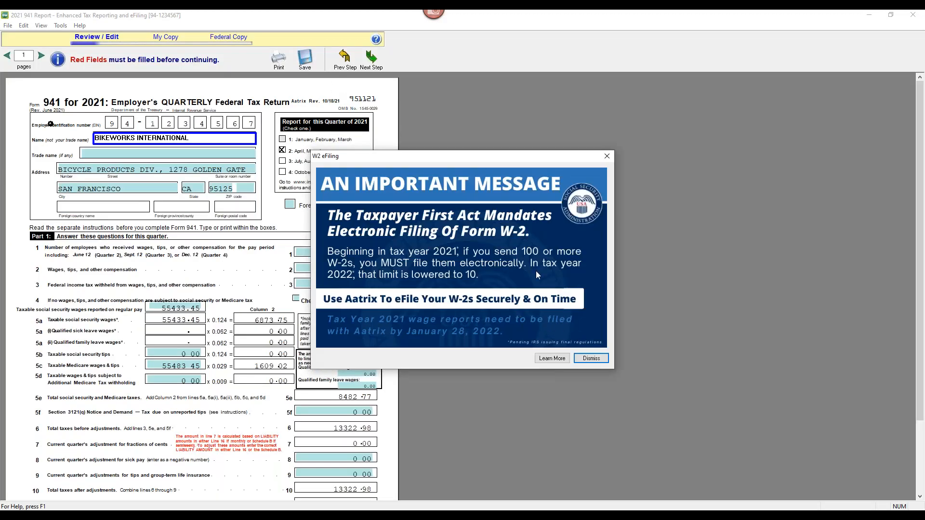
Move aside and dismiss the W-2 eFiling notice, then acknowledge the red fields warning
{"action": "left_click_drag", "start_coordinate": [487, 158], "coordinate": [692, 75]}
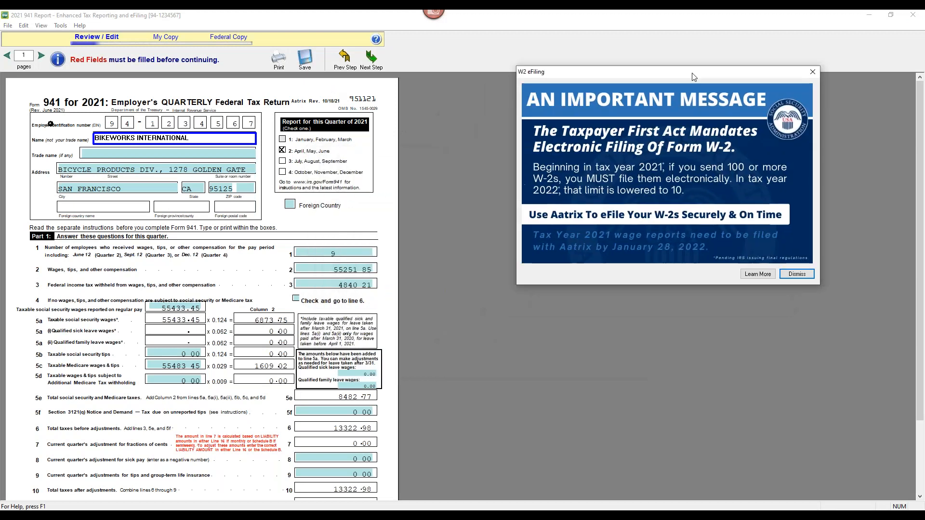
{"action": "left_click", "coordinate": [797, 274]}
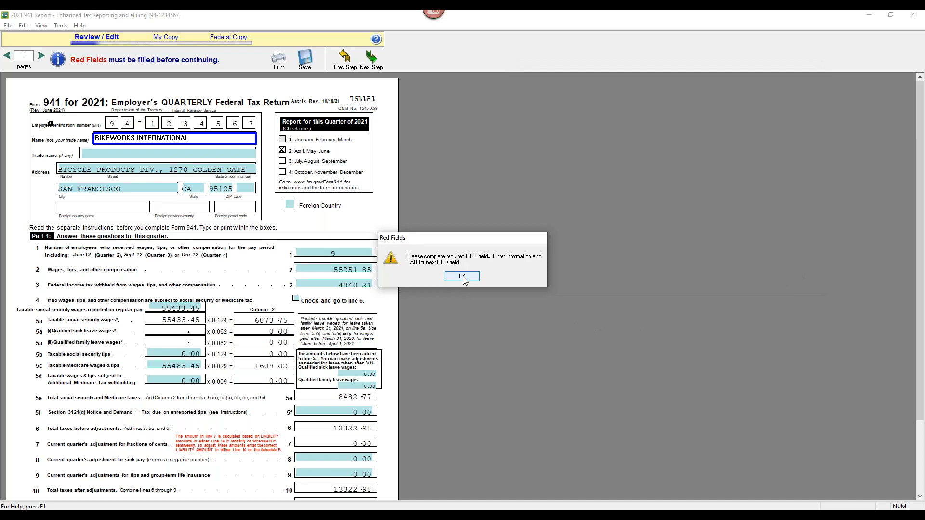
{"action": "left_click", "coordinate": [463, 278]}
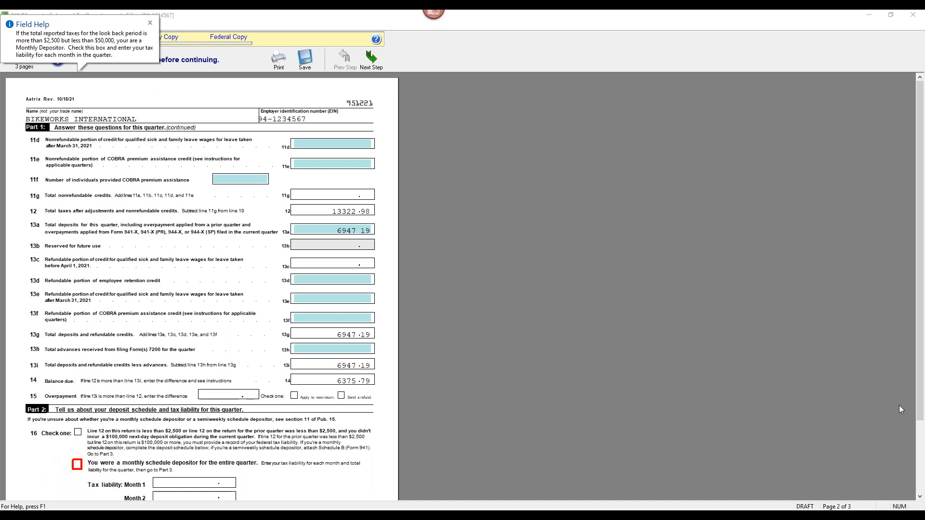
{"action": "left_click_drag", "start_coordinate": [920, 407], "coordinate": [923, 462]}
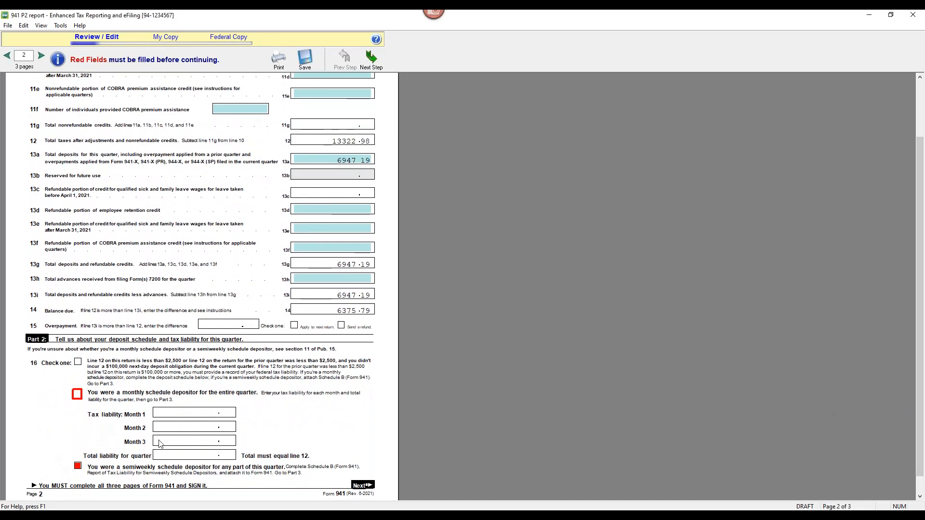
{"action": "scroll", "coordinate": [236, 337], "scroll_direction": "up", "scroll_amount": 3}
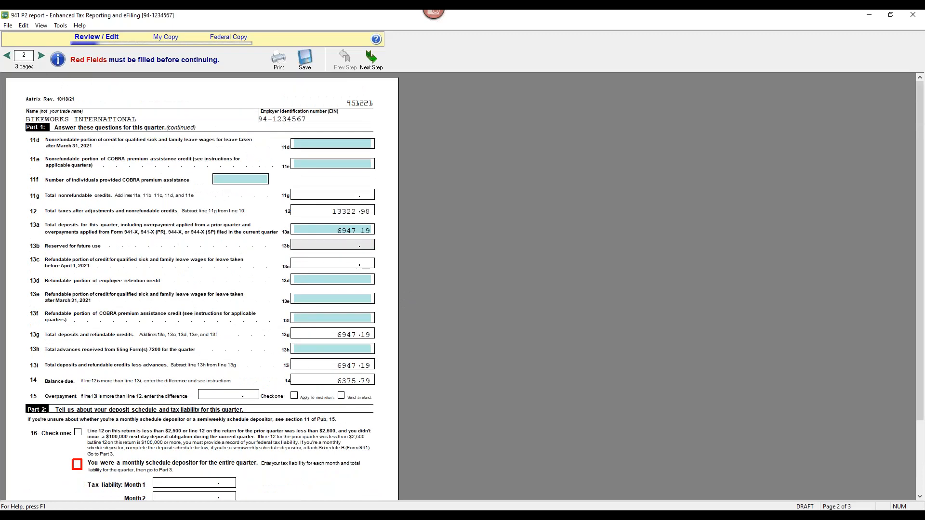
{"action": "left_click", "coordinate": [7, 57]}
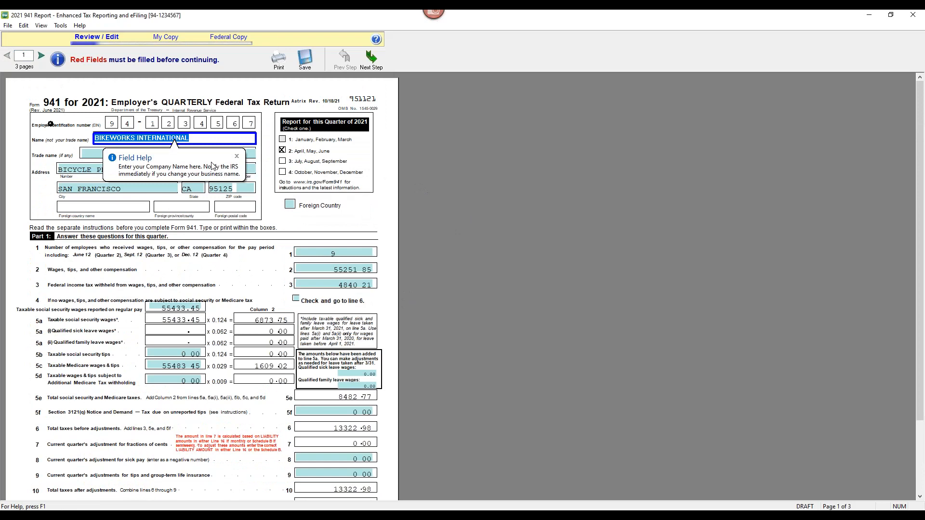
{"action": "left_click", "coordinate": [238, 155]}
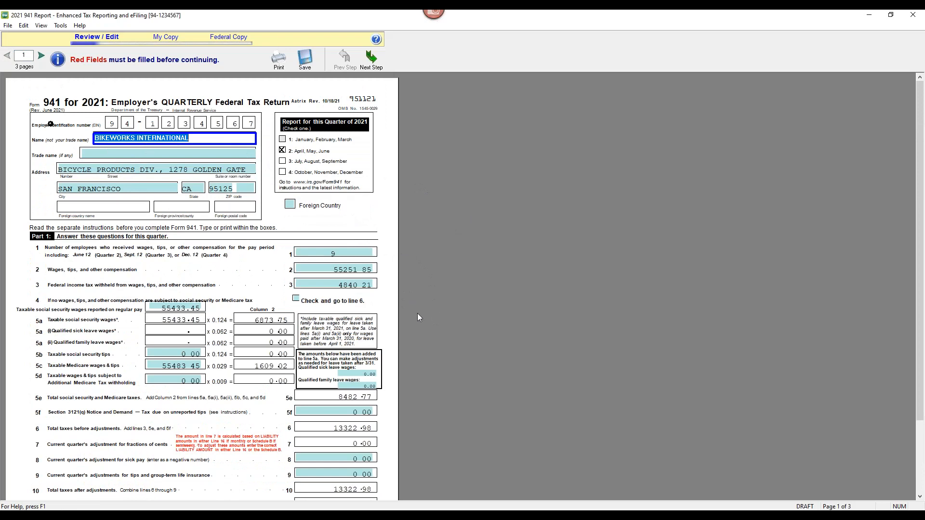
{"action": "scroll", "coordinate": [417, 313], "scroll_direction": "down", "scroll_amount": 4}
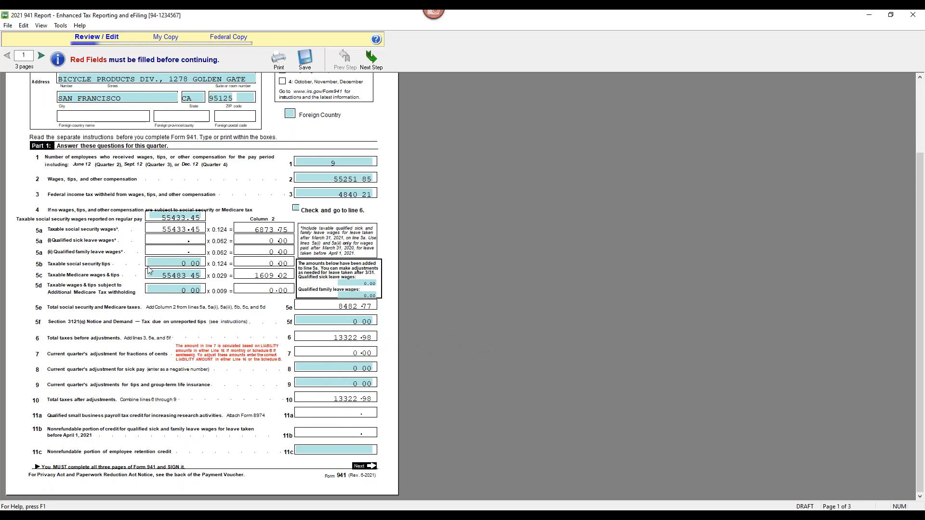
{"action": "left_click", "coordinate": [42, 58]}
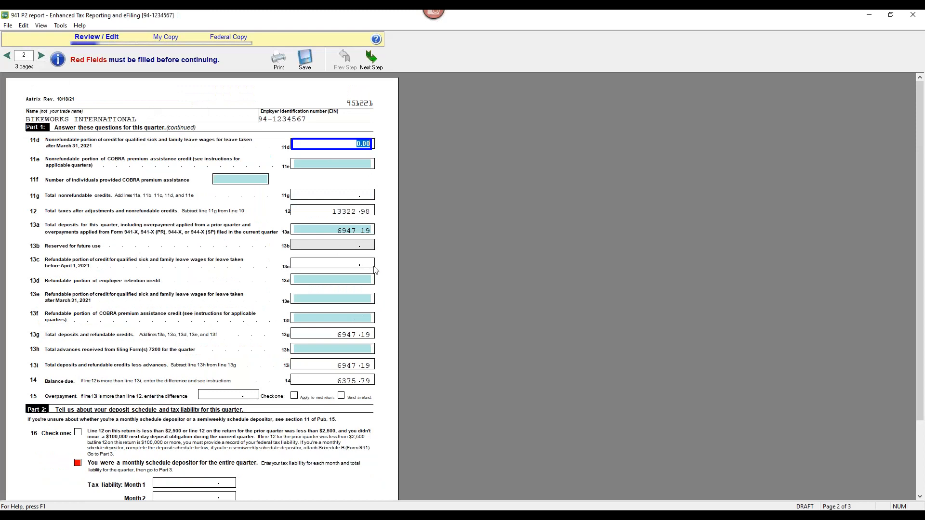
{"action": "scroll", "coordinate": [336, 247], "scroll_direction": "down", "scroll_amount": 3}
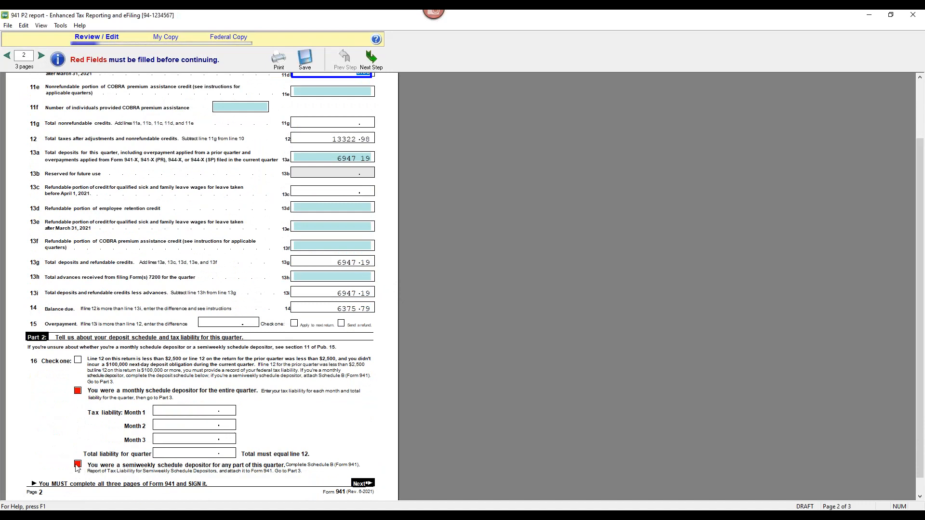
Mark the business as a semiweekly schedule depositor on line 16 and page to Schedule B
{"action": "left_click", "coordinate": [78, 465]}
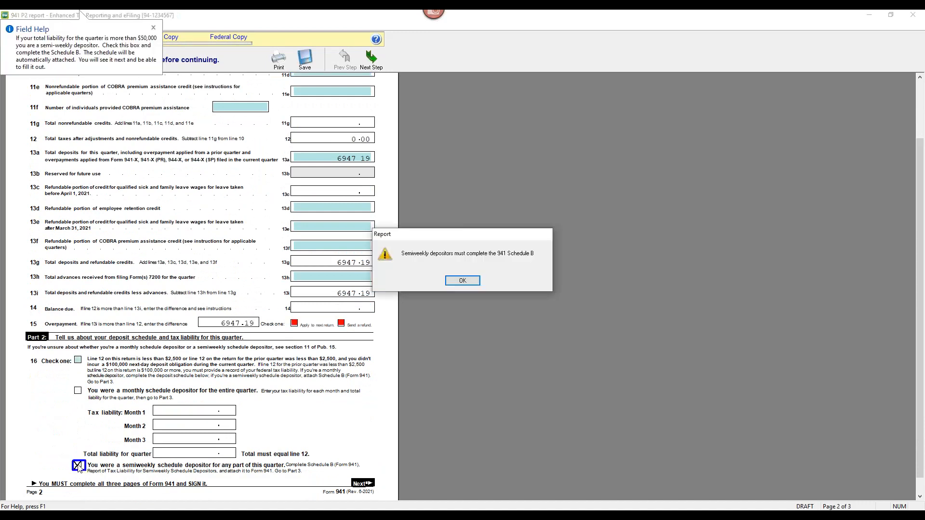
{"action": "left_click", "coordinate": [469, 280]}
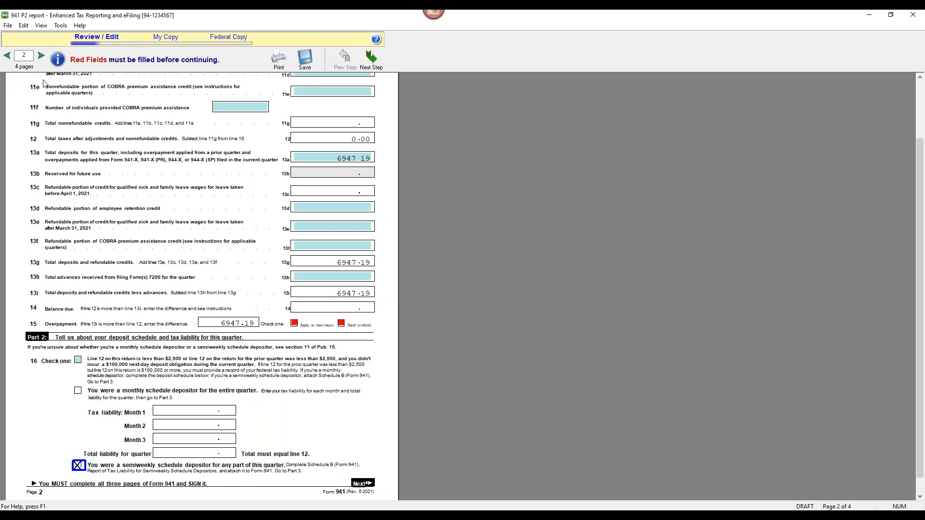
{"action": "left_click", "coordinate": [41, 56]}
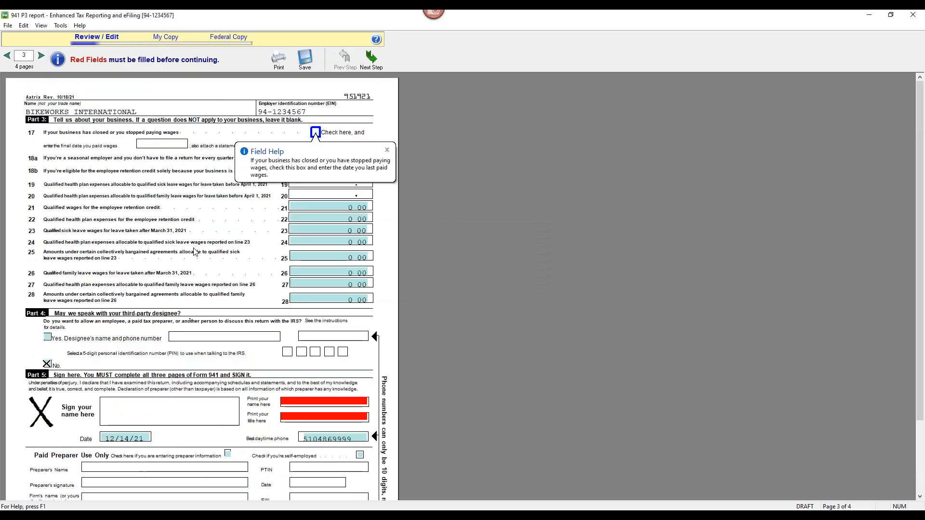
{"action": "scroll", "coordinate": [229, 283], "scroll_direction": "down", "scroll_amount": 1}
{"action": "scroll", "coordinate": [229, 284], "scroll_direction": "down", "scroll_amount": 5}
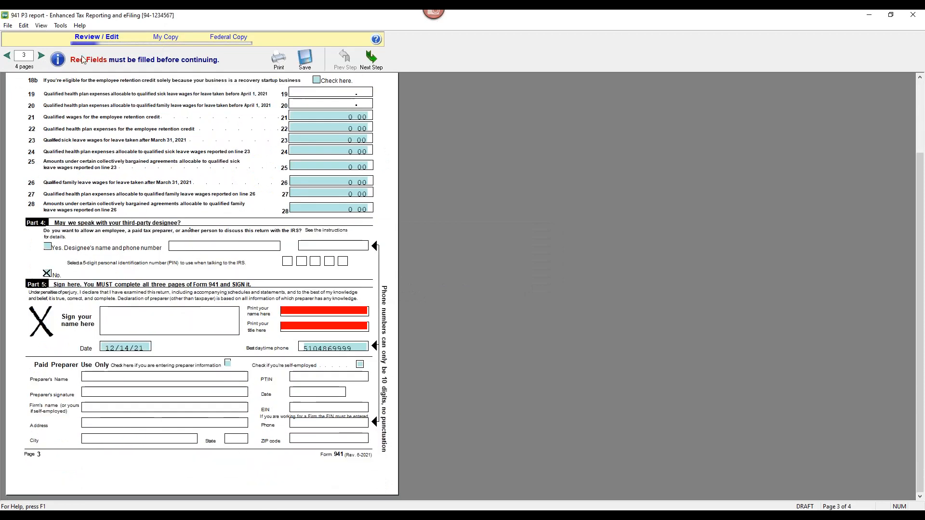
{"action": "left_click", "coordinate": [40, 55]}
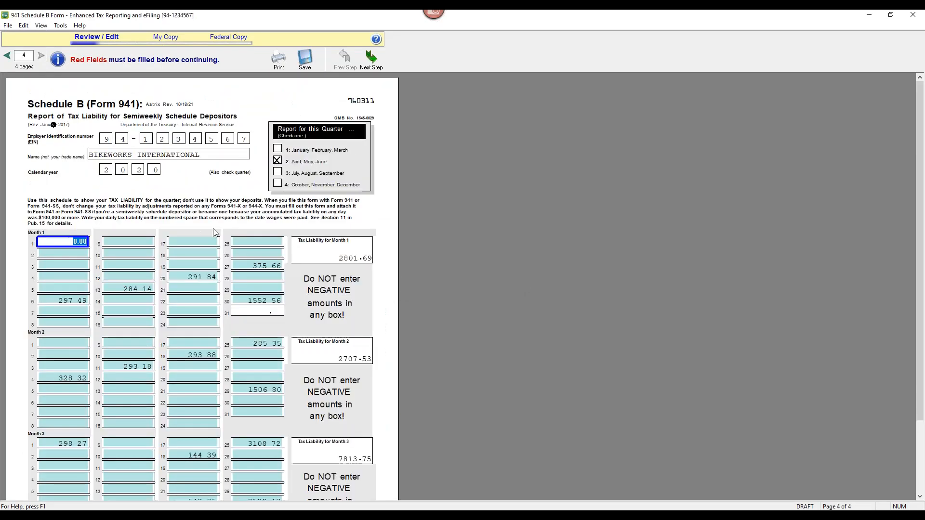
Review Schedule B's 13322.97 quarterly total and continue to the next step
{"action": "scroll", "coordinate": [213, 228], "scroll_direction": "down", "scroll_amount": 5}
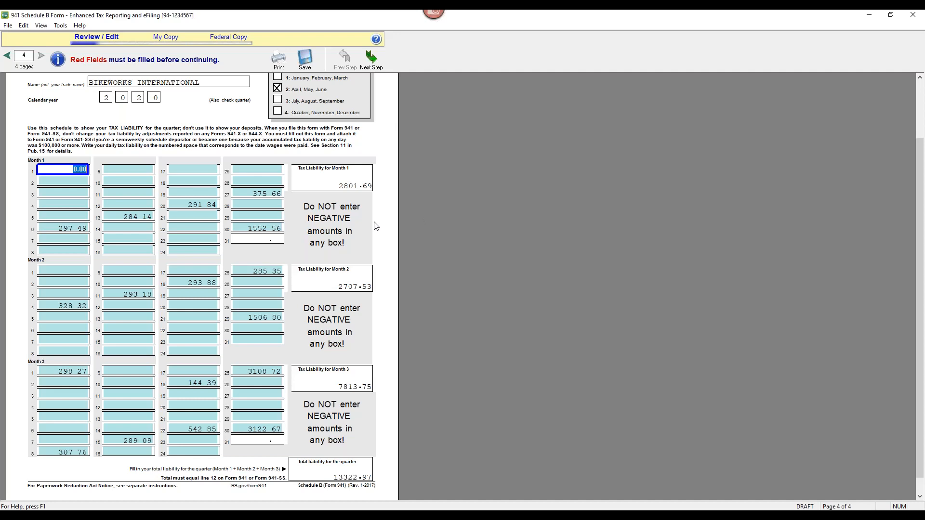
{"action": "left_click", "coordinate": [371, 58]}
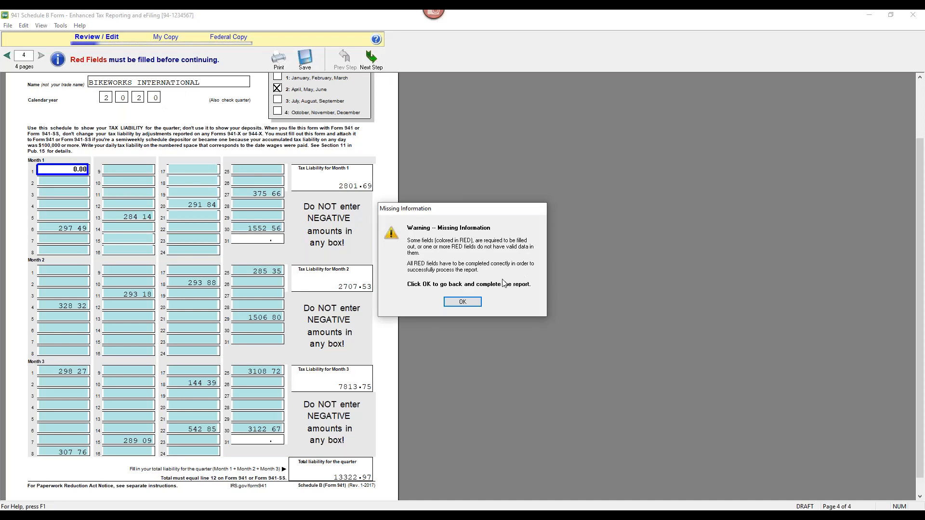
Enter the signer's printed name and the title 'Boss' on page 3, then return to page 2
{"action": "left_click", "coordinate": [461, 304]}
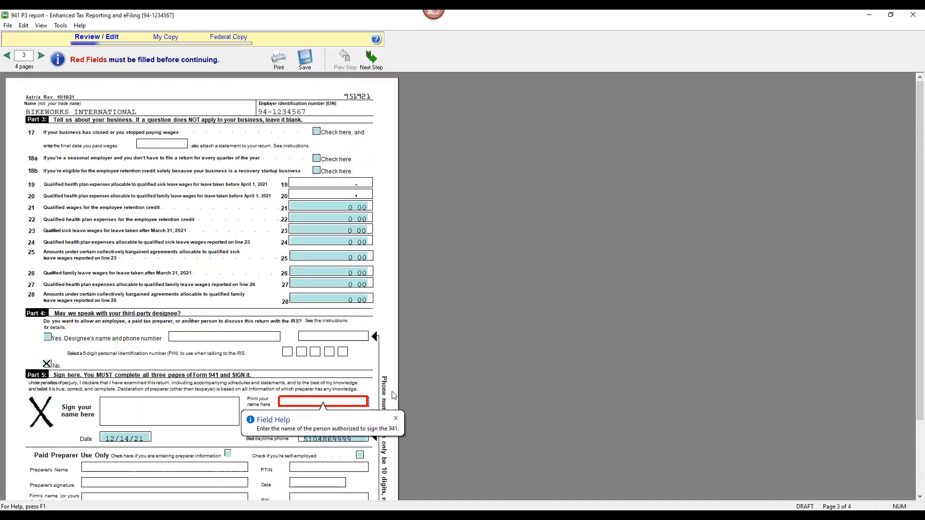
{"action": "left_click", "coordinate": [355, 400]}
{"action": "type", "text": "Nart"}
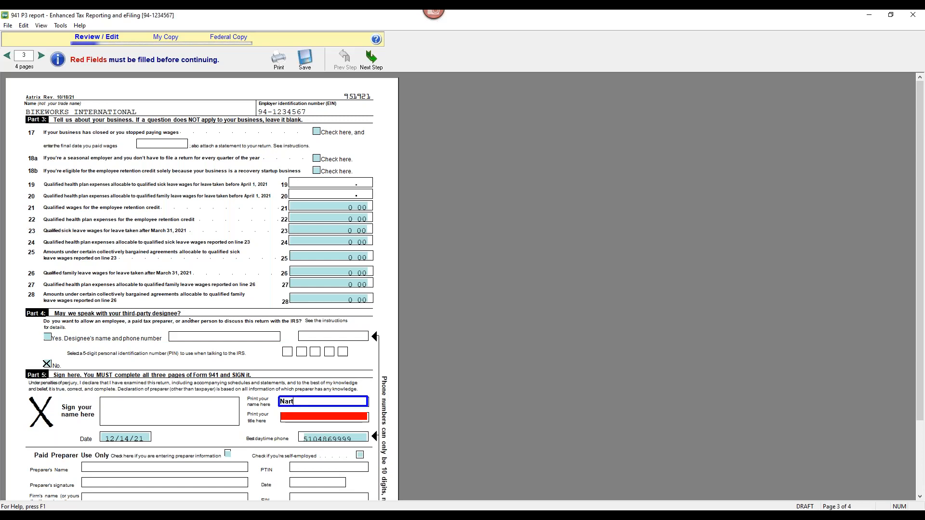
{"action": "key", "text": "BackSpace"}
{"action": "key", "text": "BackSpace"}
{"action": "key", "text": "BackSpace"}
{"action": "key", "text": "Tab"}
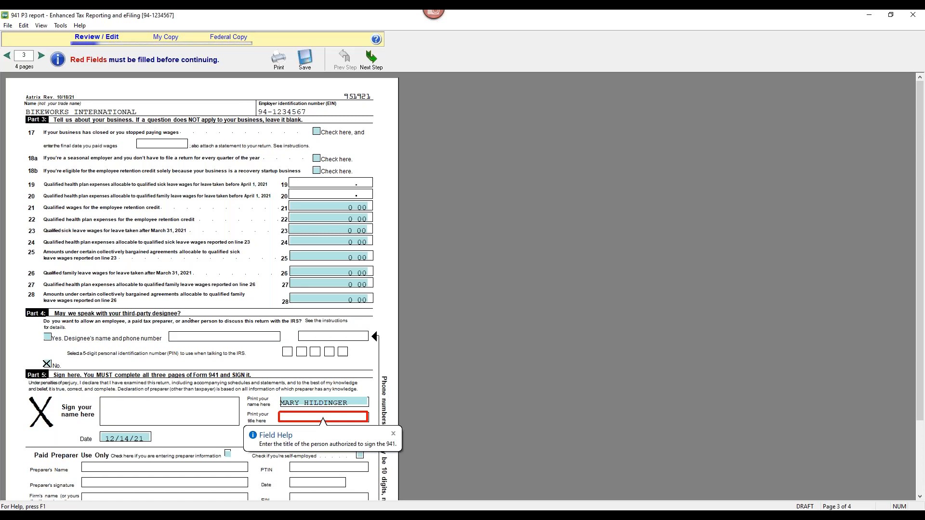
{"action": "type", "text": "Boss"}
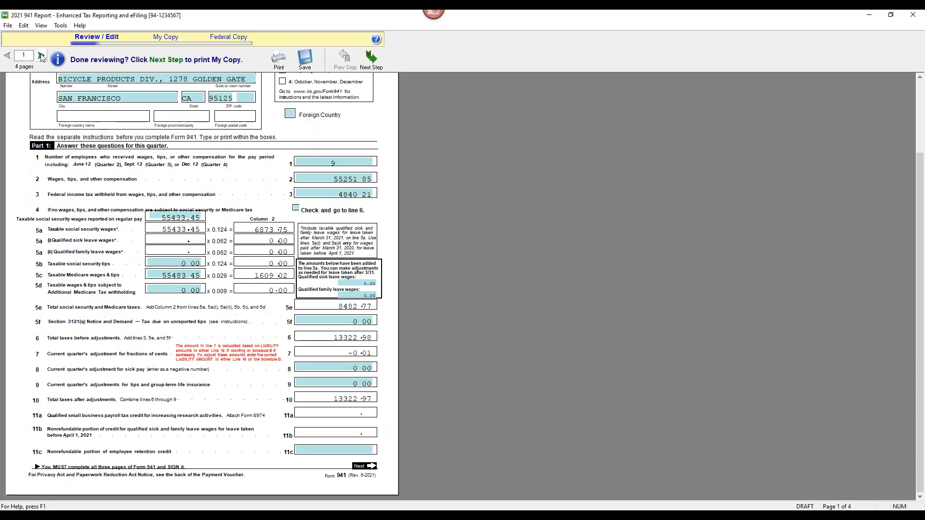
{"action": "left_click", "coordinate": [42, 56]}
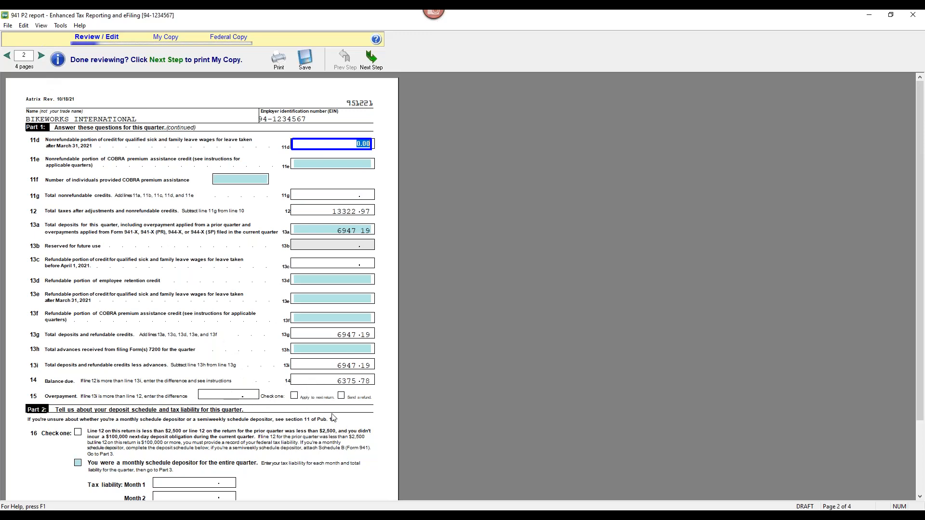
Look over page 2 of the 941 and finish the Review/Edit stage
{"action": "scroll", "coordinate": [337, 385], "scroll_direction": "down", "scroll_amount": 3}
{"action": "scroll", "coordinate": [354, 388], "scroll_direction": "up", "scroll_amount": 3}
{"action": "left_click", "coordinate": [375, 64]}
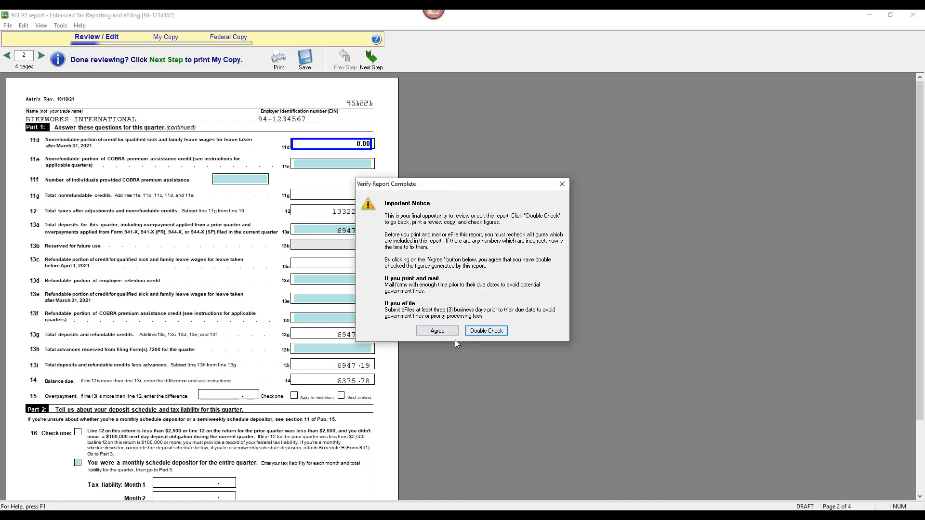
Agree the figures are checked, review My Copy, and advance to the Federal Copy
{"action": "left_click", "coordinate": [435, 335]}
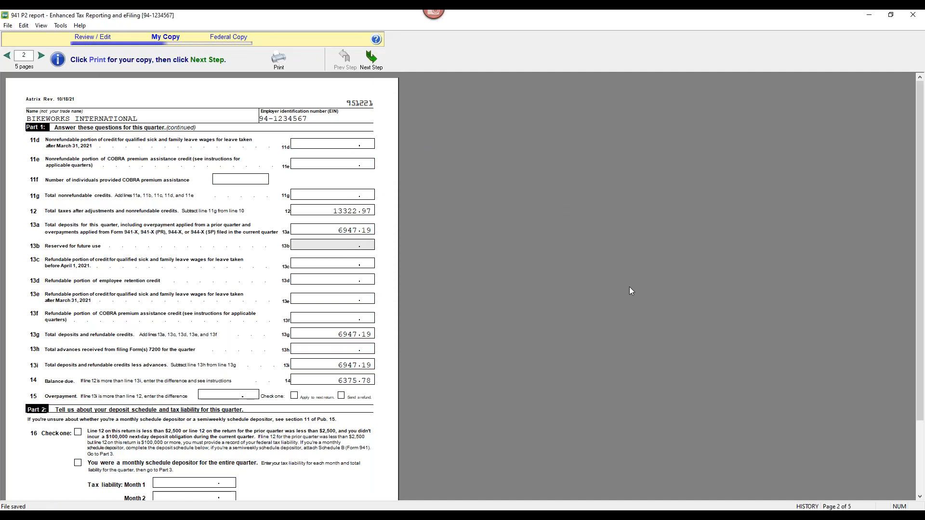
{"action": "scroll", "coordinate": [554, 297], "scroll_direction": "down", "scroll_amount": 2}
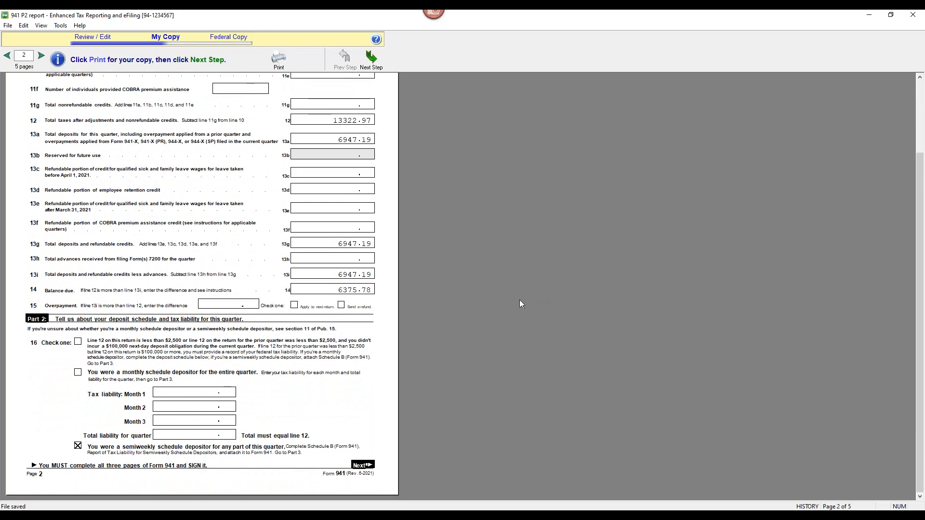
{"action": "scroll", "coordinate": [519, 304], "scroll_direction": "up", "scroll_amount": 1}
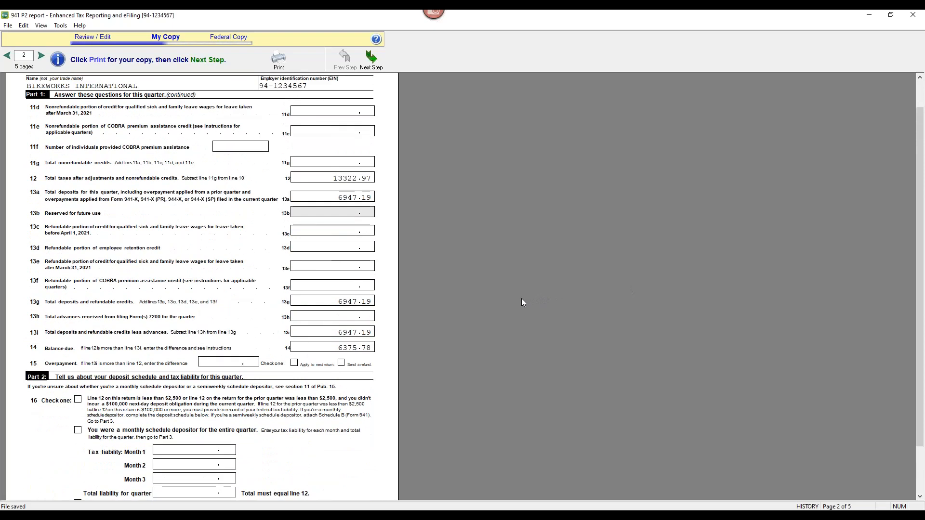
{"action": "scroll", "coordinate": [521, 299], "scroll_direction": "up", "scroll_amount": 1}
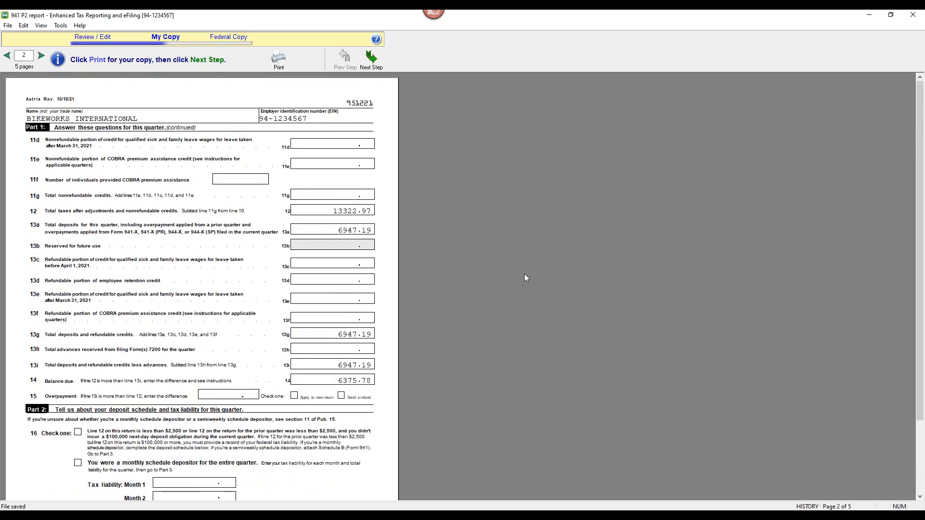
{"action": "scroll", "coordinate": [524, 276], "scroll_direction": "down", "scroll_amount": 3}
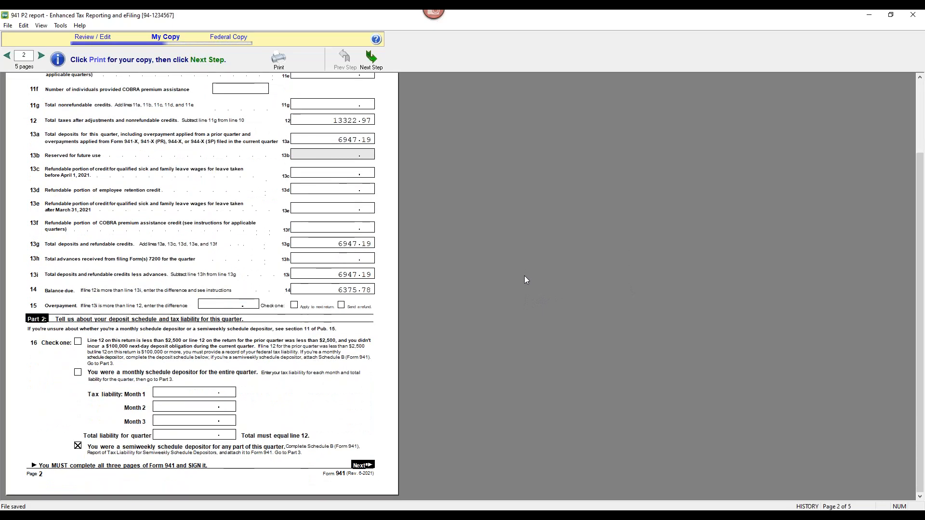
{"action": "scroll", "coordinate": [524, 276], "scroll_direction": "up", "scroll_amount": 3}
{"action": "left_click", "coordinate": [371, 58]}
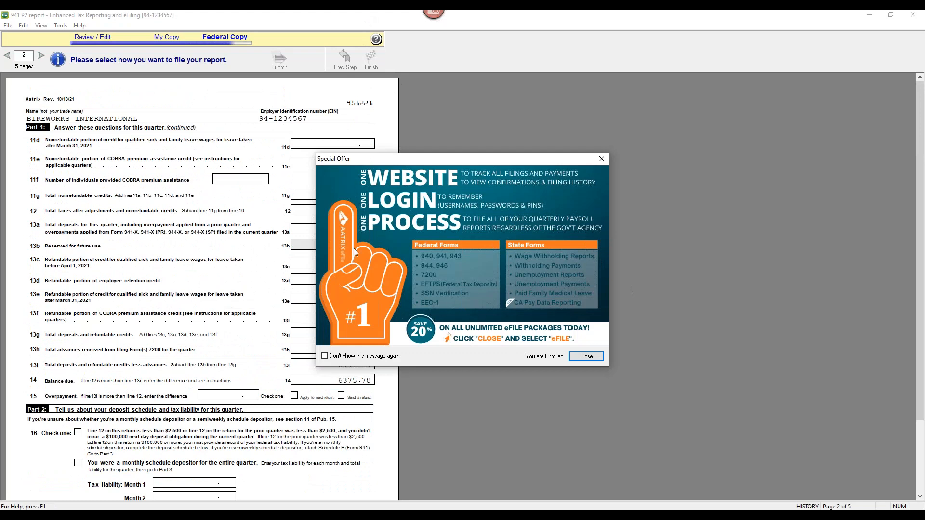
Suppress the special offer permanently, cancel Filing Options, and finish the 941 report
{"action": "left_click", "coordinate": [324, 357]}
{"action": "left_click", "coordinate": [580, 357]}
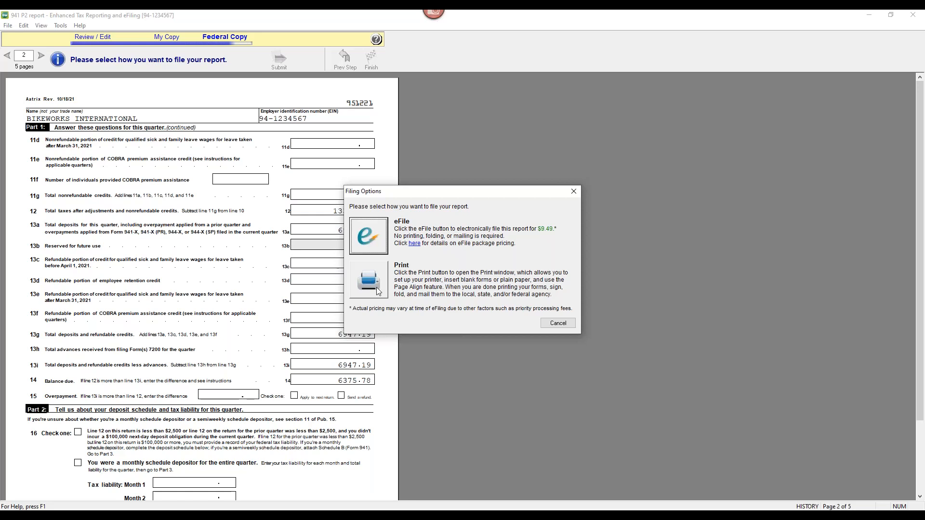
{"action": "left_click", "coordinate": [556, 322]}
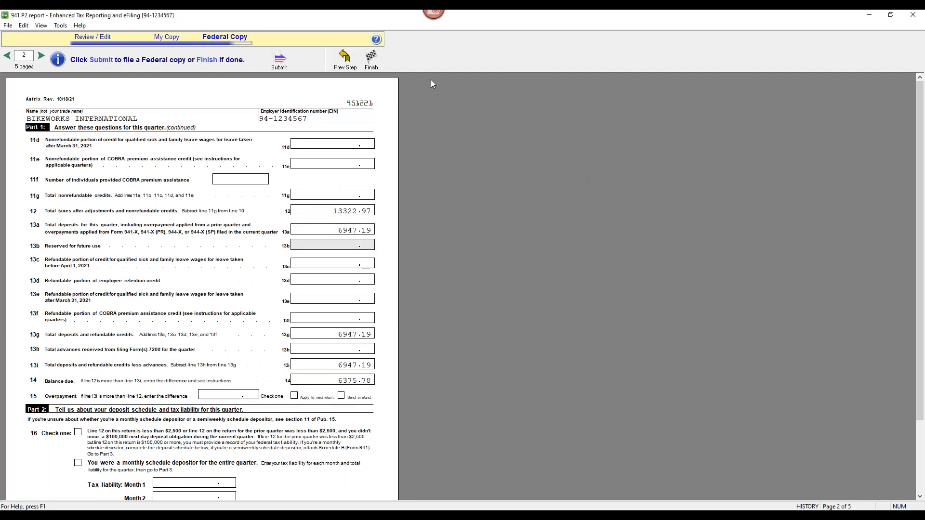
{"action": "left_click", "coordinate": [371, 58]}
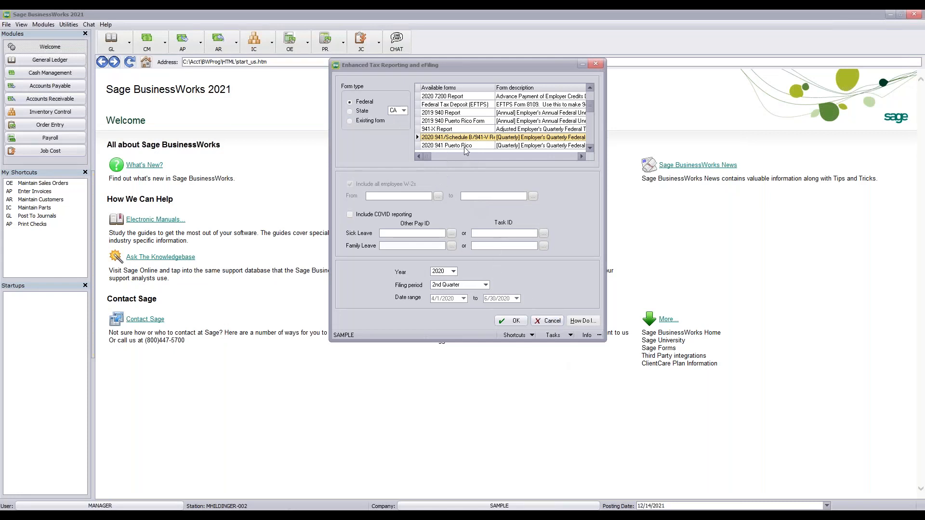
Close Enhanced Tax Reporting and eFiling, then relaunch it from PR > Taxes
{"action": "scroll", "coordinate": [473, 147], "scroll_direction": "down", "scroll_amount": 4}
{"action": "scroll", "coordinate": [472, 142], "scroll_direction": "up", "scroll_amount": 6}
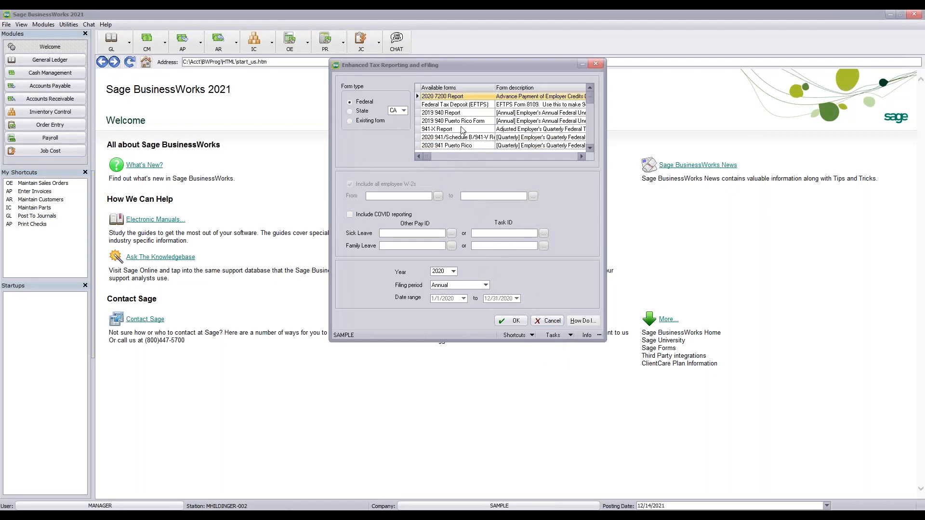
{"action": "scroll", "coordinate": [469, 134], "scroll_direction": "down", "scroll_amount": 15}
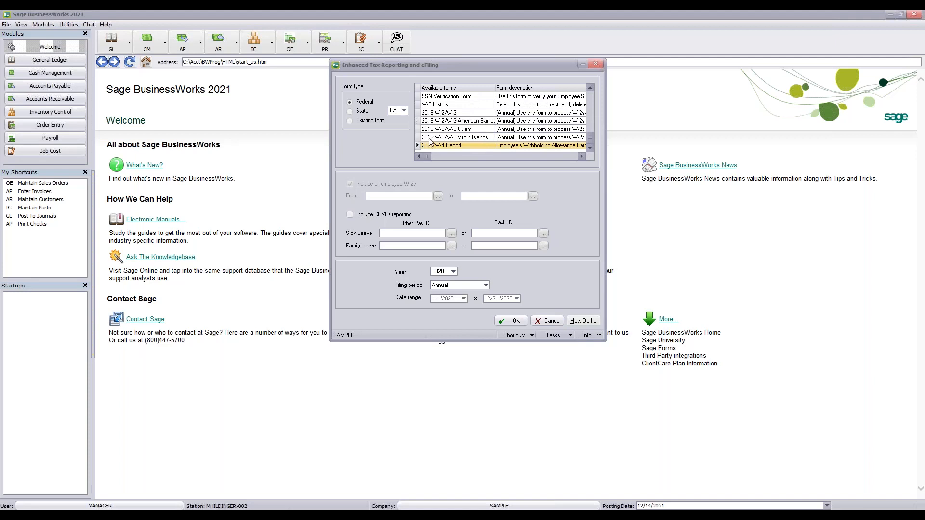
{"action": "left_click", "coordinate": [596, 65]}
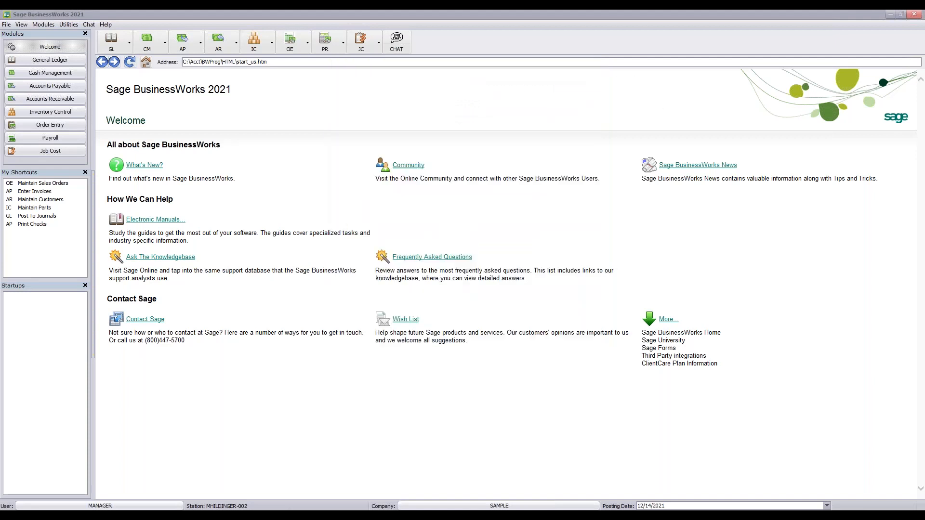
{"action": "left_click", "coordinate": [314, 38]}
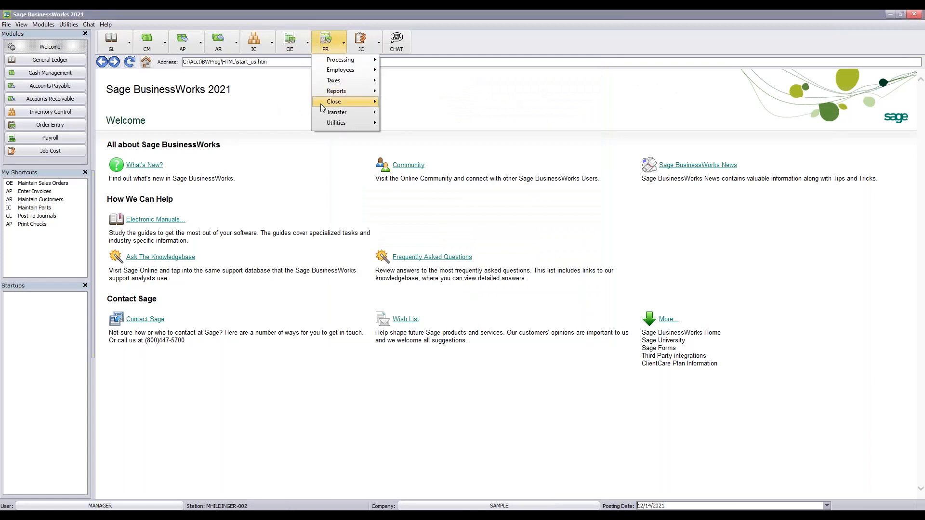
{"action": "mouse_move", "coordinate": [336, 83]}
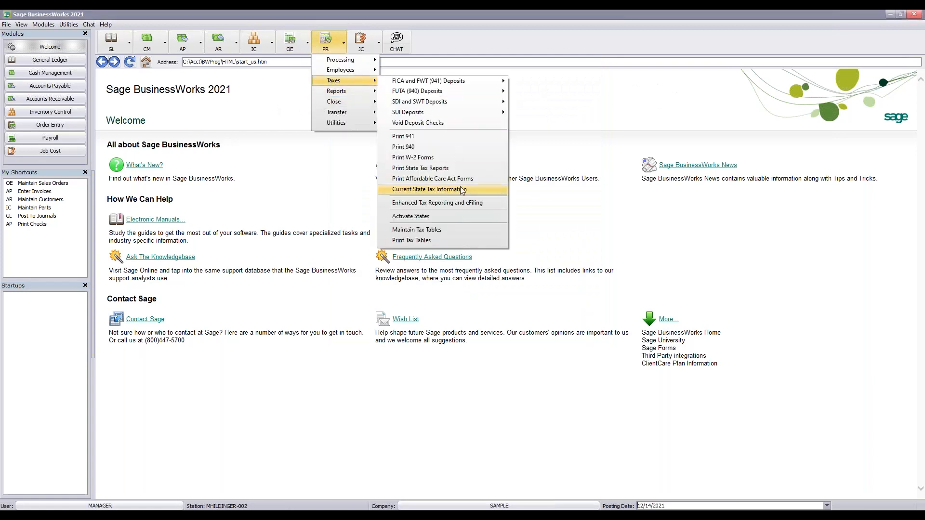
{"action": "left_click", "coordinate": [486, 202]}
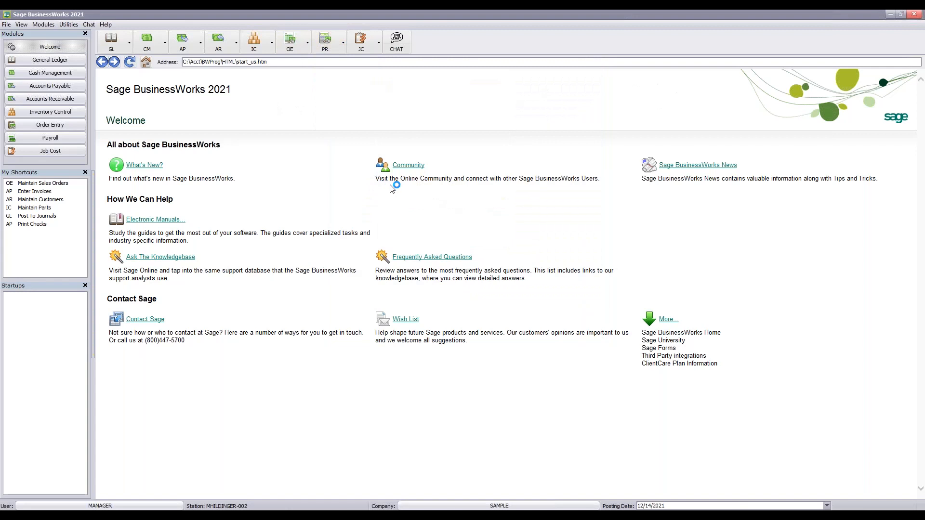
Select the 2020 W-2/W-3 form with all employee W-2s included and start processing
{"action": "left_click_drag", "start_coordinate": [353, 100], "coordinate": [459, 70]}
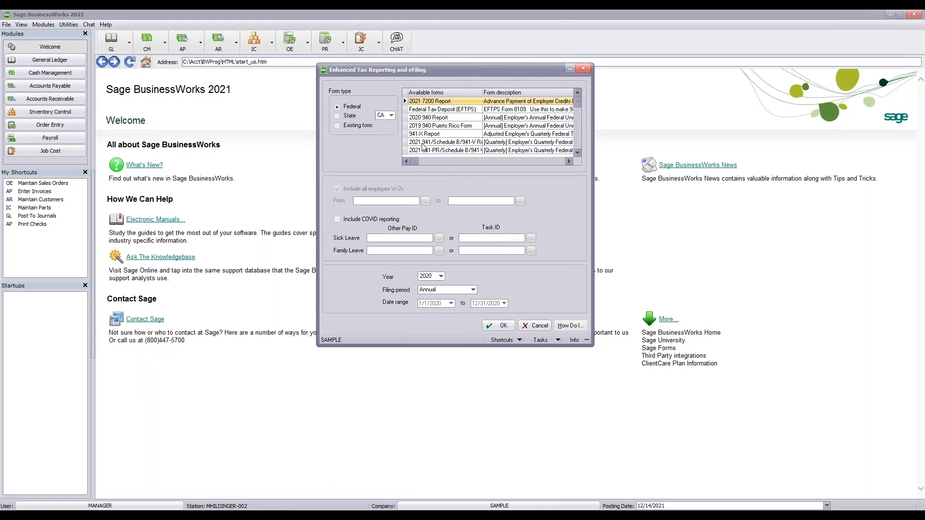
{"action": "key", "text": "Down"}
{"action": "key", "text": "Down"}
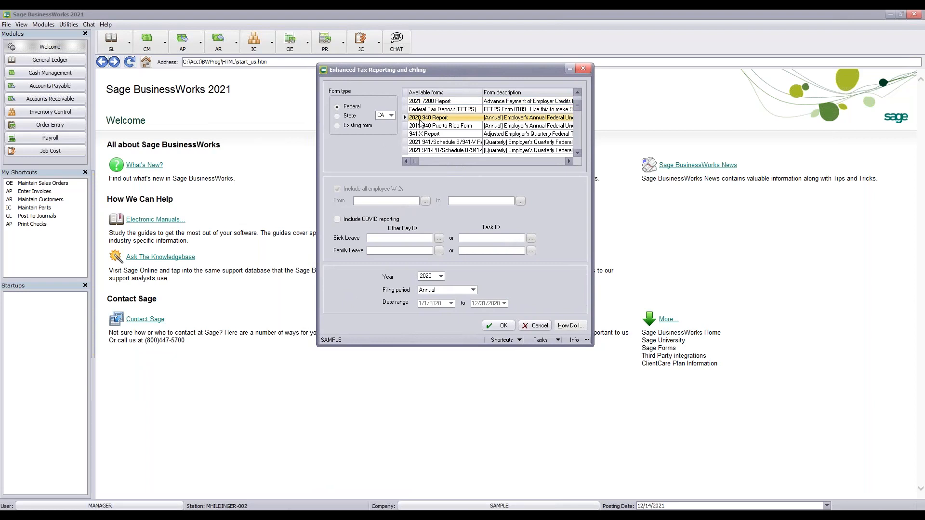
{"action": "key", "text": "Down"}
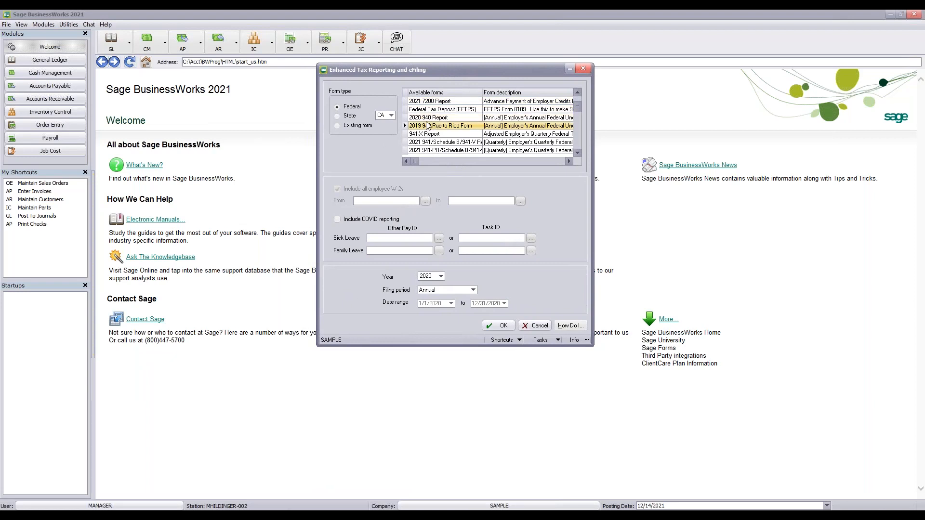
{"action": "key", "text": "Down"}
{"action": "key", "text": "Down"}
{"action": "key", "text": "Down"}
{"action": "key", "text": "Down"}
{"action": "key", "text": "Down"}
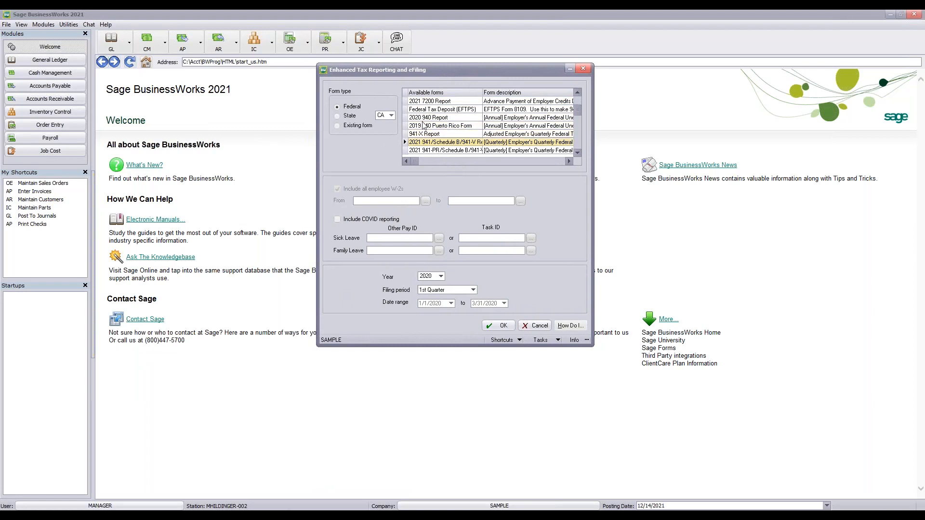
{"action": "key", "text": "Down"}
{"action": "key", "text": "Down"}
{"action": "key", "text": "Down"}
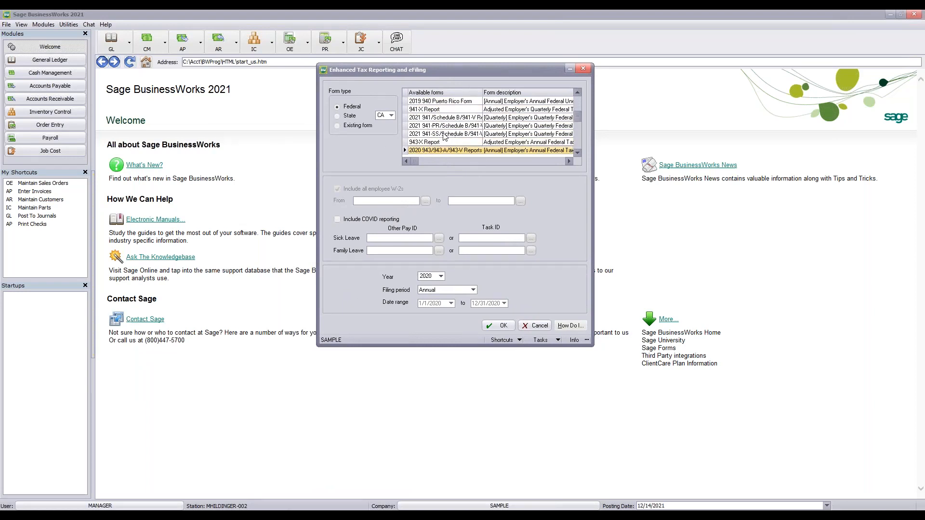
{"action": "key", "text": "Down"}
{"action": "key", "text": "Down"}
{"action": "key", "text": "Down"}
{"action": "key", "text": "Down"}
{"action": "key", "text": "Down"}
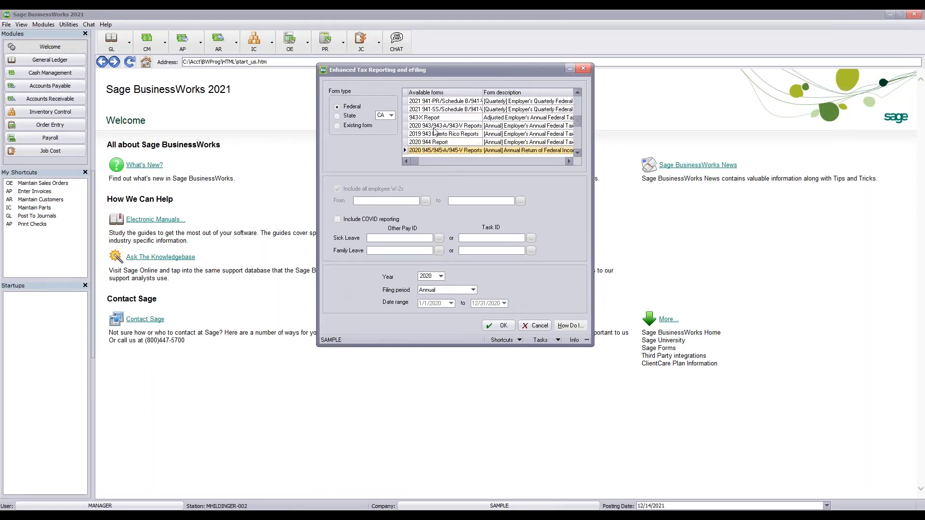
{"action": "key", "text": "Down"}
{"action": "key", "text": "Down"}
{"action": "key", "text": "Down"}
{"action": "key", "text": "Down"}
{"action": "key", "text": "Down"}
{"action": "key", "text": "Down"}
{"action": "key", "text": "Down"}
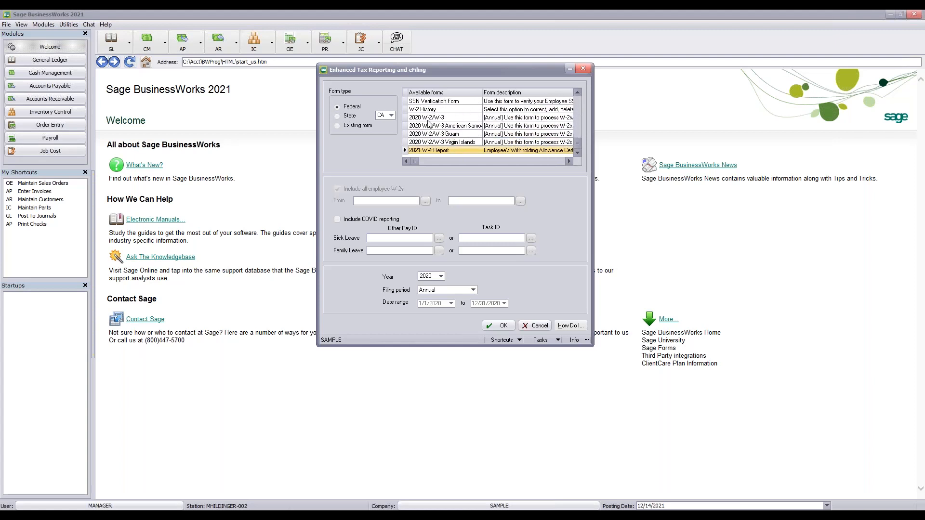
{"action": "left_click", "coordinate": [427, 118]}
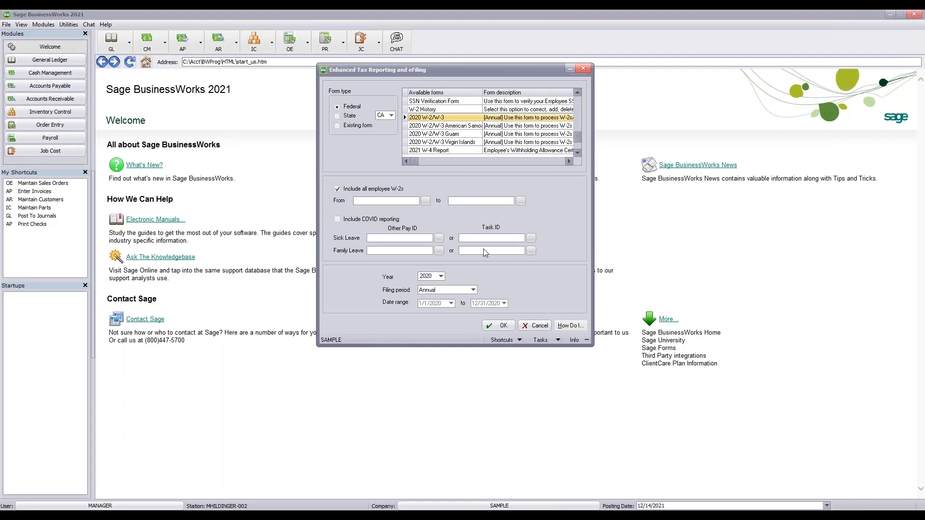
{"action": "left_click", "coordinate": [501, 326]}
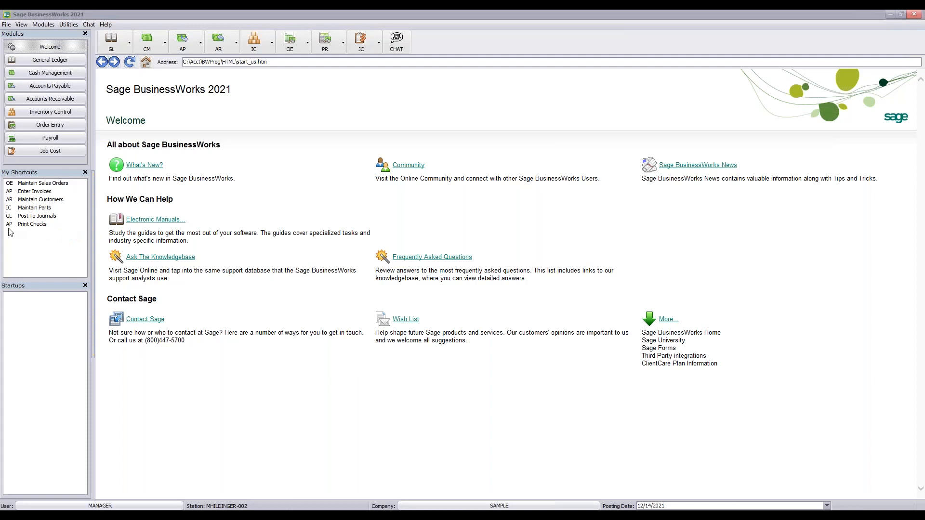
Drag the W-2 Setup Wizard into view over the Welcome page
{"action": "left_click_drag", "start_coordinate": [11, 233], "coordinate": [454, 86]}
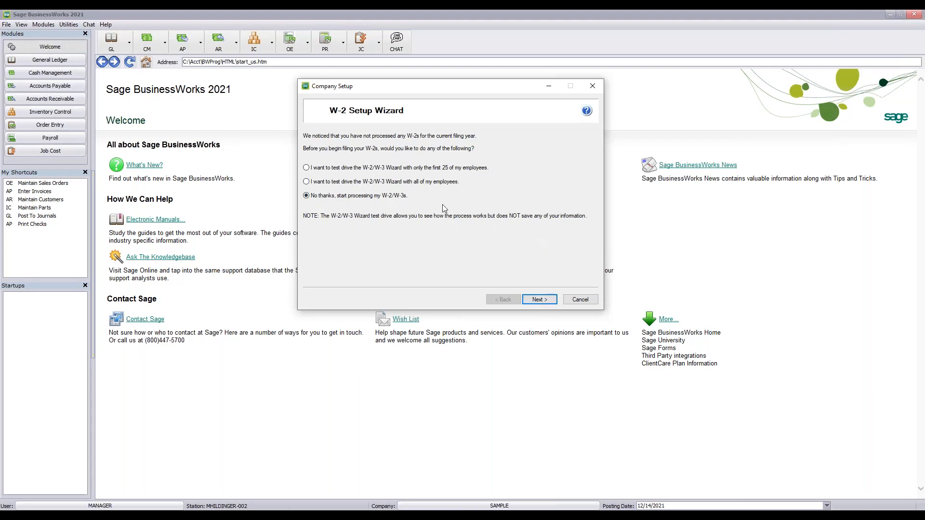
Skip the test drive, accept the company FEIN, and confirm a single payroll data file
{"action": "left_click", "coordinate": [540, 301]}
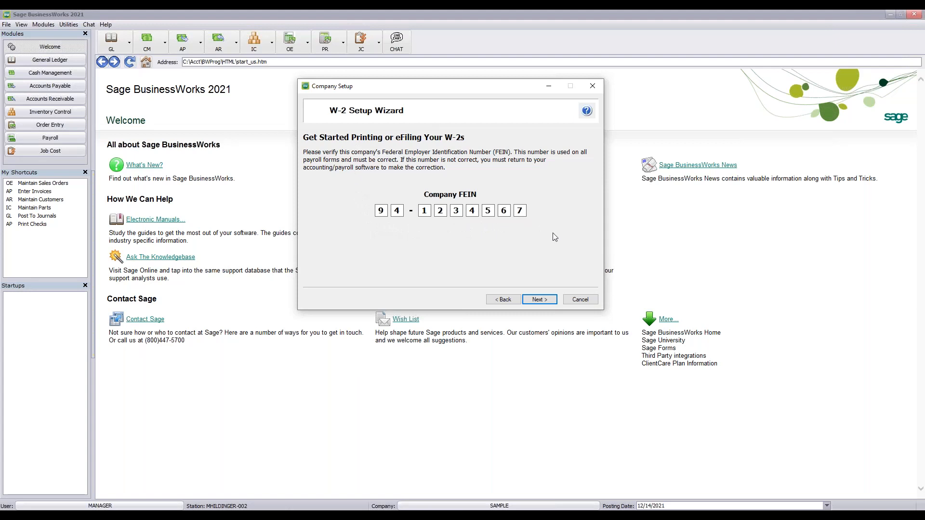
{"action": "left_click", "coordinate": [539, 299]}
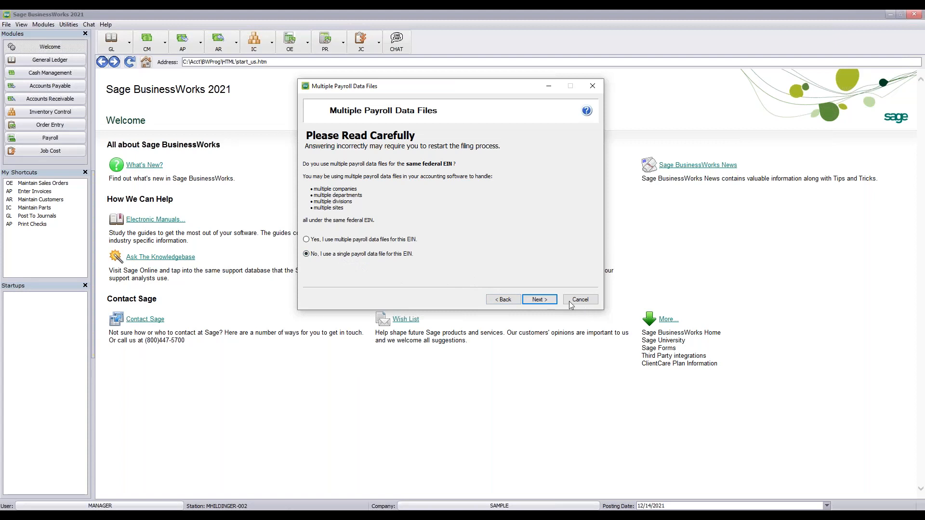
{"action": "left_click", "coordinate": [540, 299]}
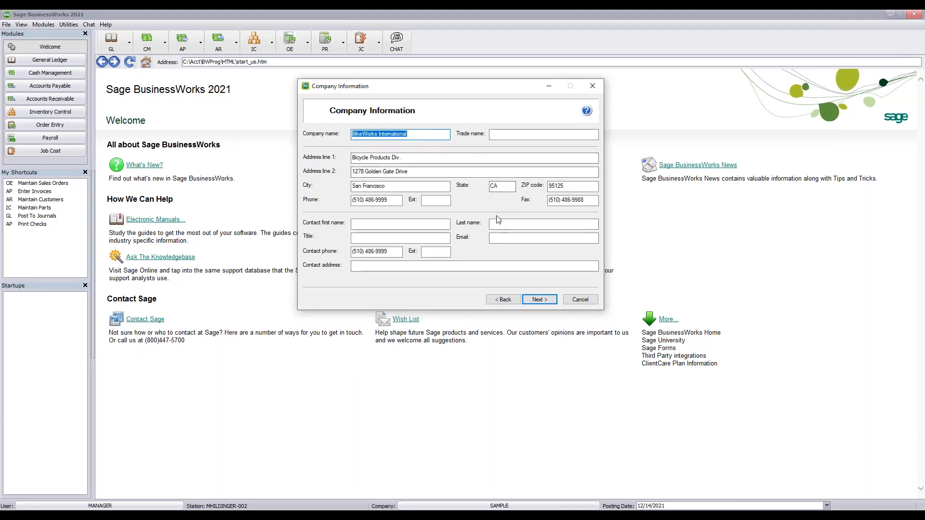
Correct address line 1 to '1 Bicycle Products Div' and continue to Tax Preparer Type
{"action": "left_click", "coordinate": [541, 299]}
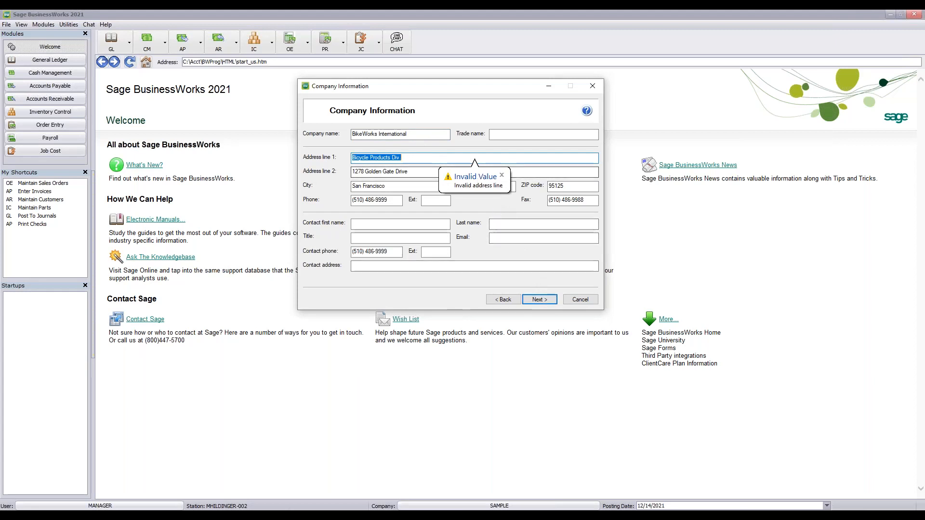
{"action": "left_click", "coordinate": [421, 159]}
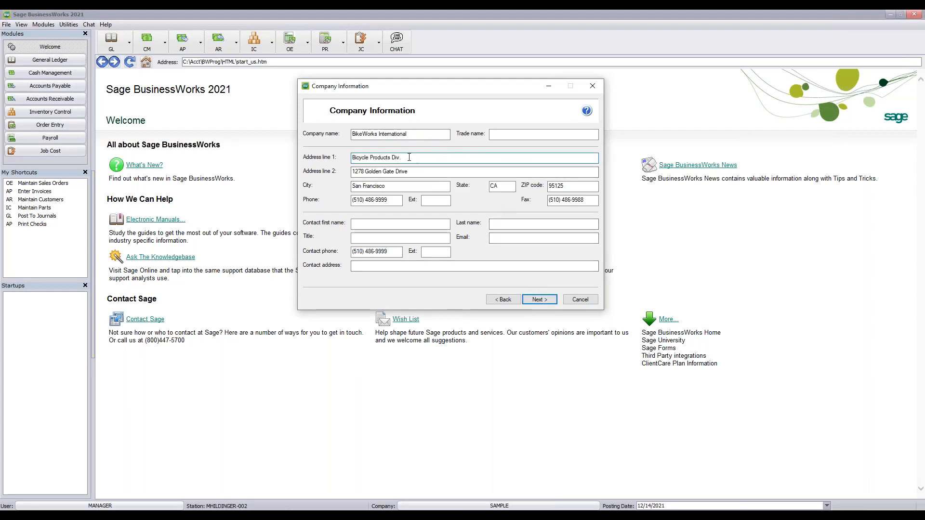
{"action": "key", "text": "BackSpace"}
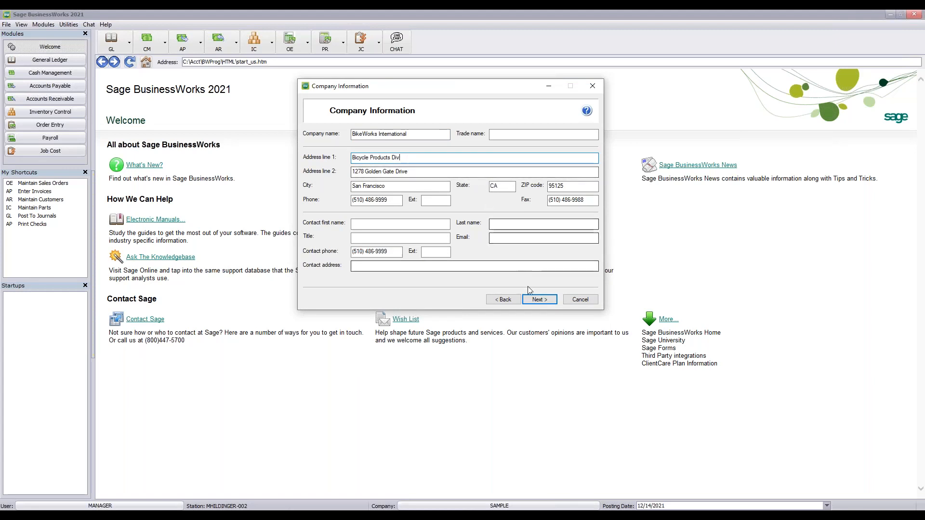
{"action": "left_click", "coordinate": [538, 299]}
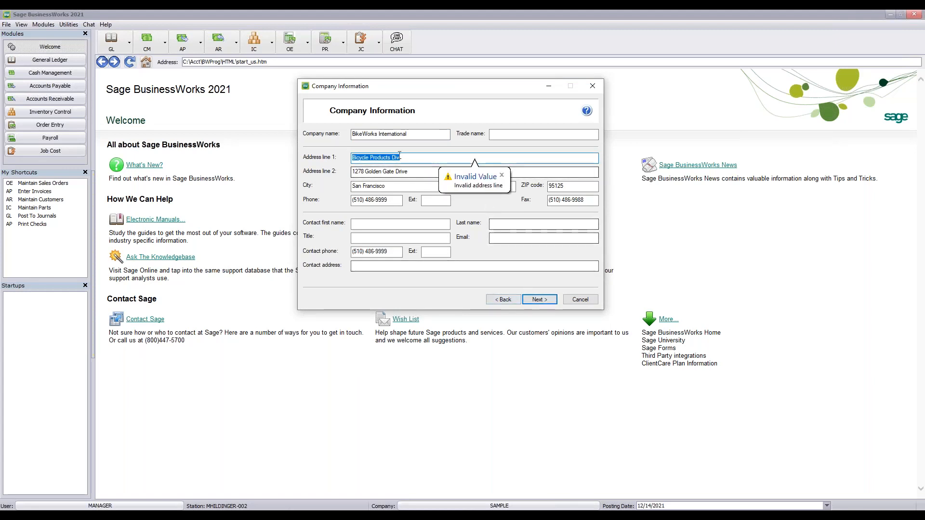
{"action": "left_click", "coordinate": [419, 160]}
{"action": "left_click", "coordinate": [353, 158]}
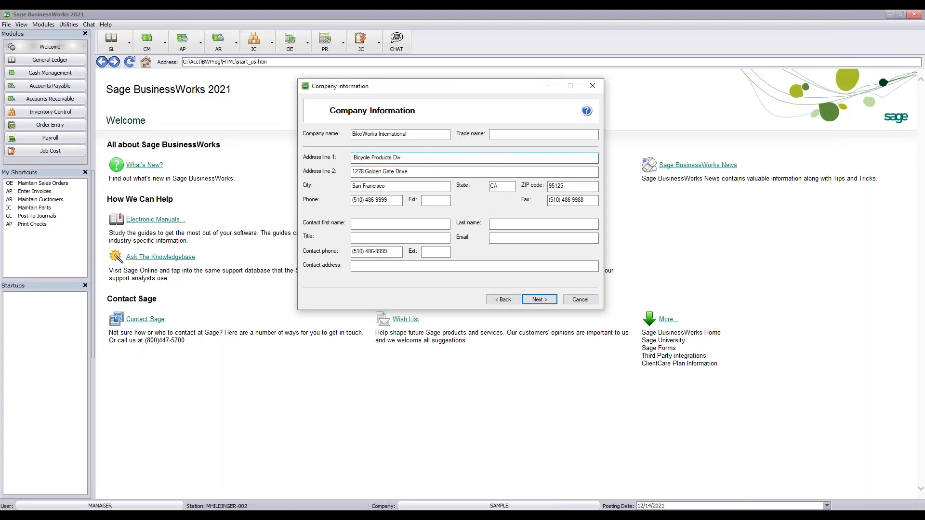
{"action": "type", "text": "1"}
{"action": "left_click", "coordinate": [541, 300]}
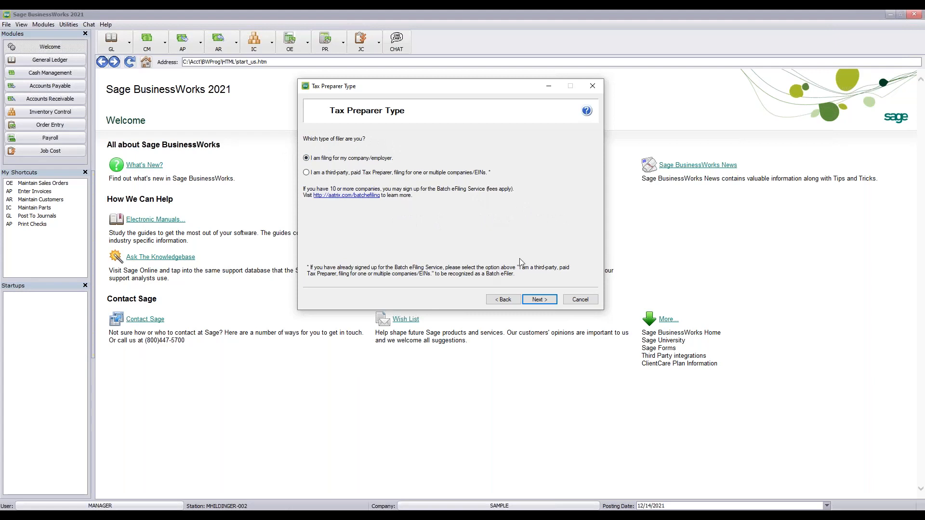
Review the IN State Withholding and IN Allen (02) tax items and acknowledge the CA ETT notice
{"action": "left_click", "coordinate": [539, 299]}
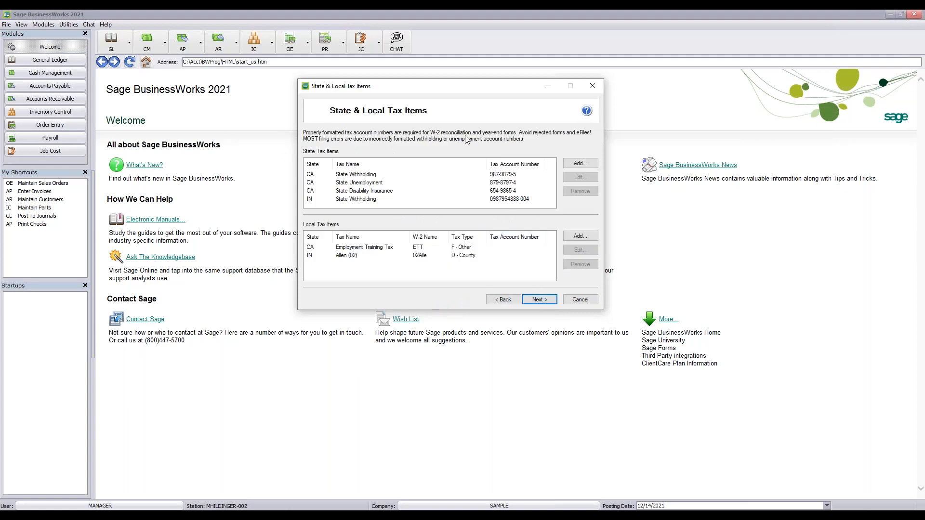
{"action": "left_click_drag", "start_coordinate": [466, 87], "coordinate": [466, 57]}
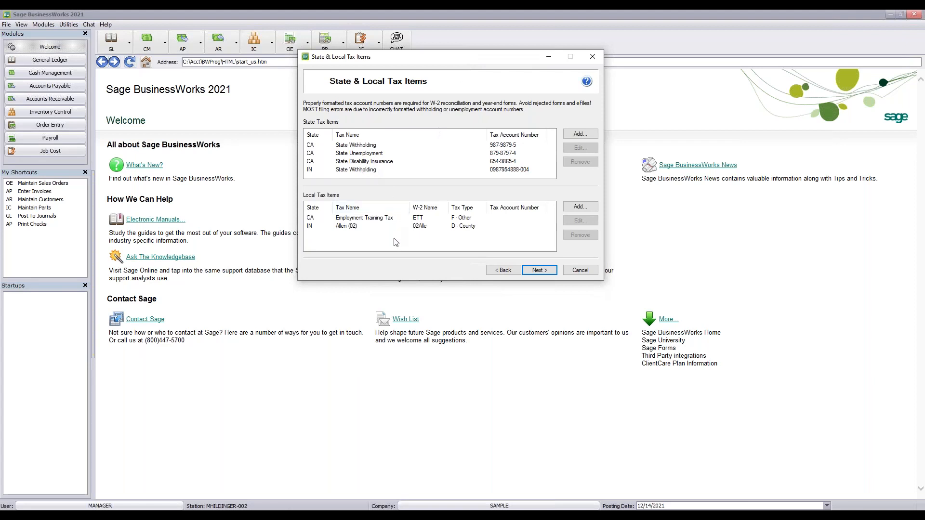
{"action": "left_click", "coordinate": [344, 171]}
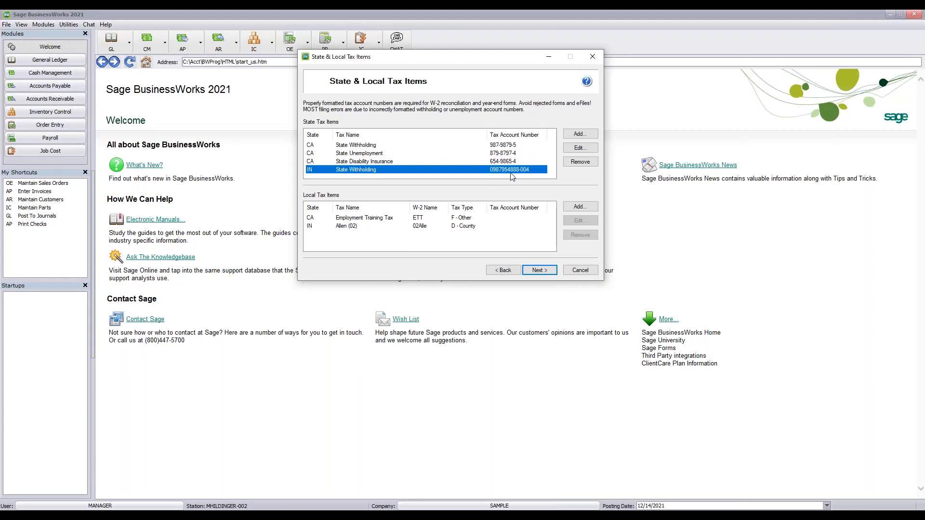
{"action": "left_click", "coordinate": [359, 226]}
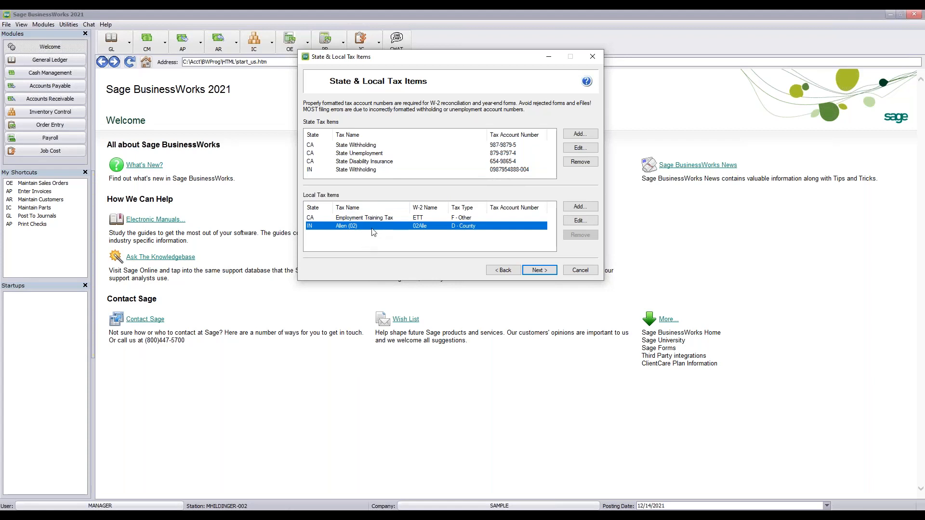
{"action": "left_click", "coordinate": [538, 271]}
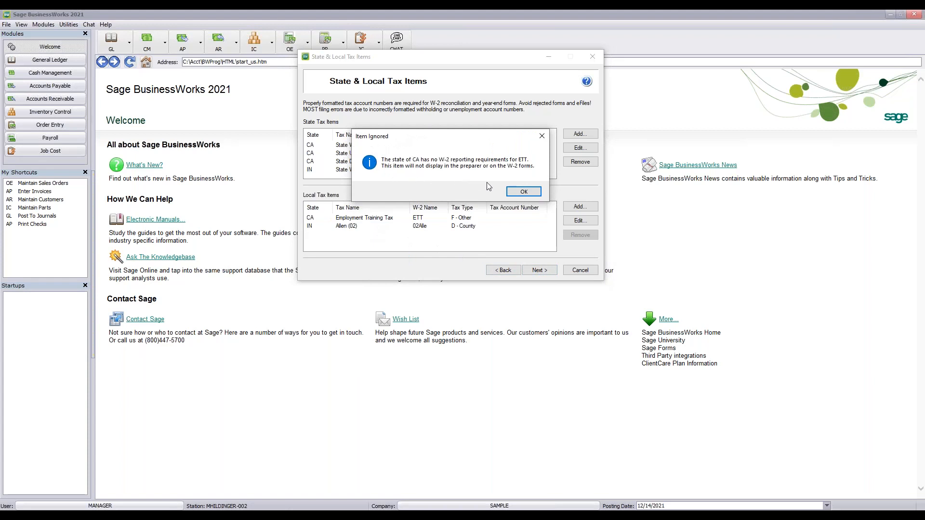
{"action": "mouse_move", "coordinate": [473, 136]}
{"action": "left_mouse_down"}
{"action": "mouse_move", "coordinate": [472, 185]}
{"action": "mouse_move", "coordinate": [467, 108]}
{"action": "mouse_move", "coordinate": [465, 130]}
{"action": "left_mouse_up"}
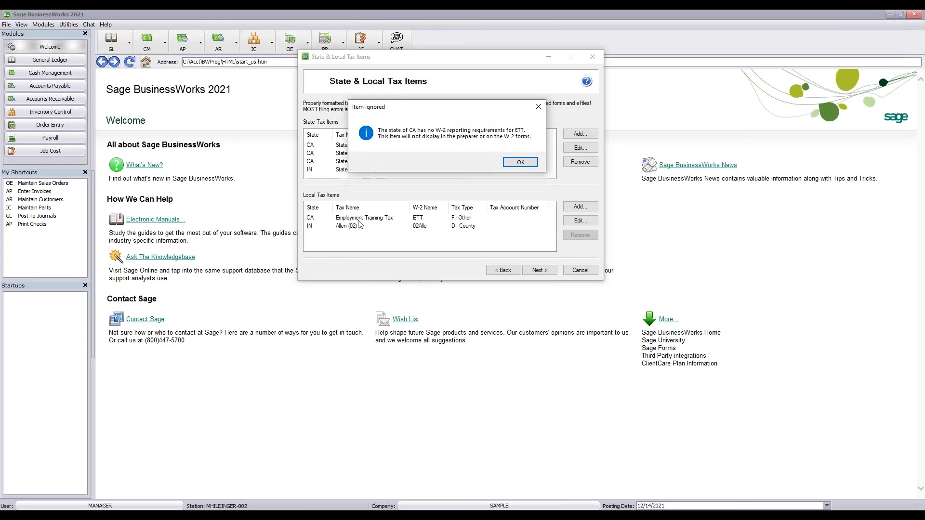
{"action": "left_click", "coordinate": [516, 164]}
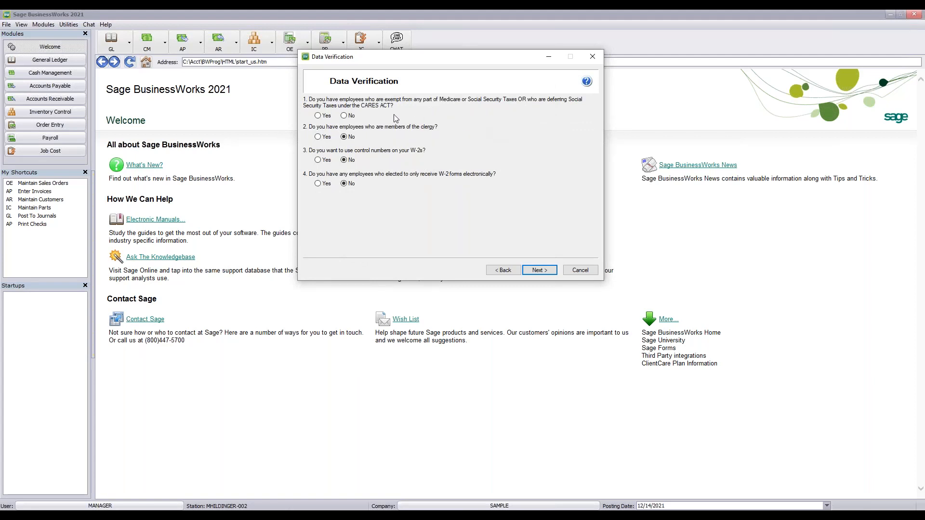
Answer No to the Medicare/Social Security exemption question and continue to W-3 Information
{"action": "left_click", "coordinate": [350, 117]}
{"action": "left_click", "coordinate": [539, 271]}
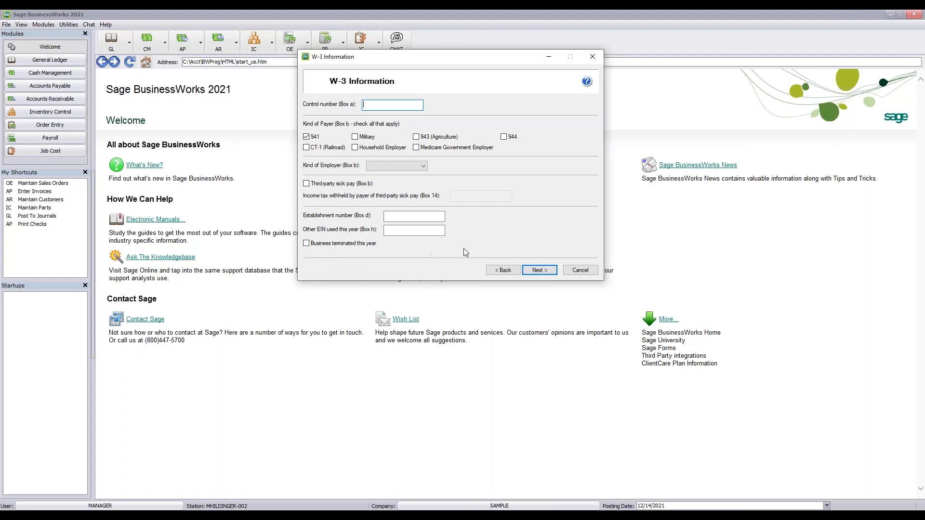
Set Kind of Employer to None apply and continue to the Social Security number options
{"action": "left_click", "coordinate": [539, 271]}
{"action": "left_click", "coordinate": [395, 168]}
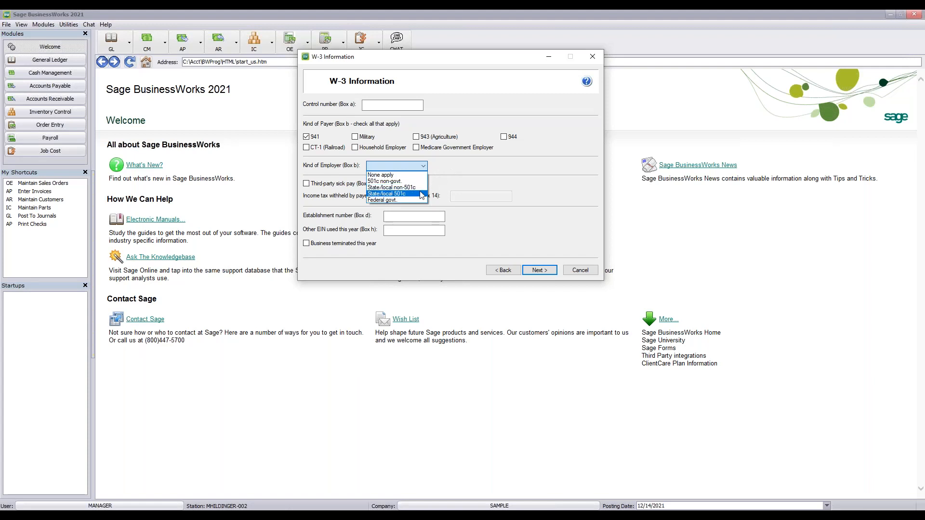
{"action": "left_click", "coordinate": [398, 176]}
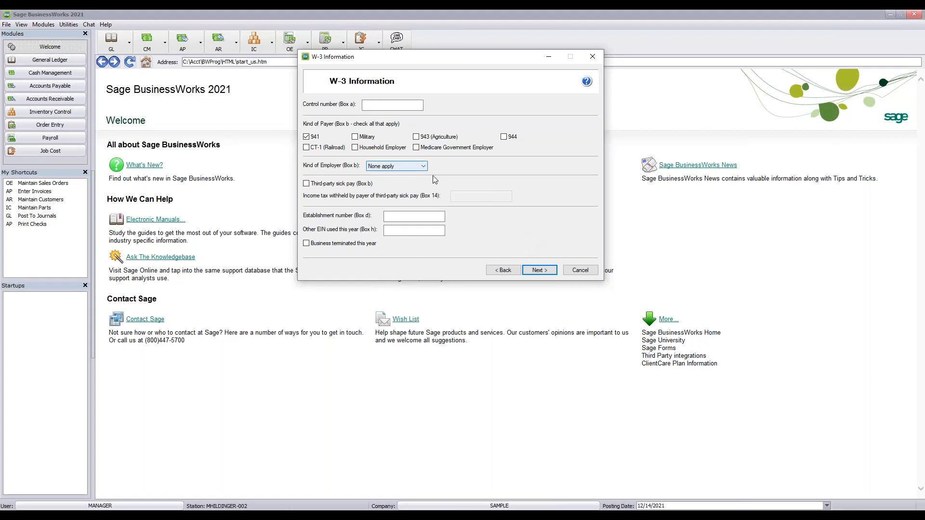
{"action": "left_click", "coordinate": [532, 270]}
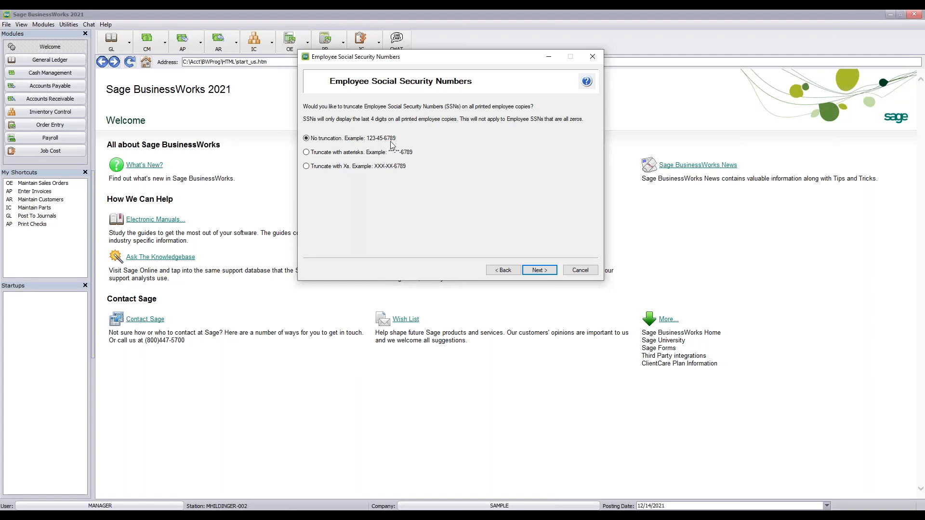
Finish the wizard with No SSN truncation, reaching Verify Employee Information for 9 employees
{"action": "left_click", "coordinate": [539, 271]}
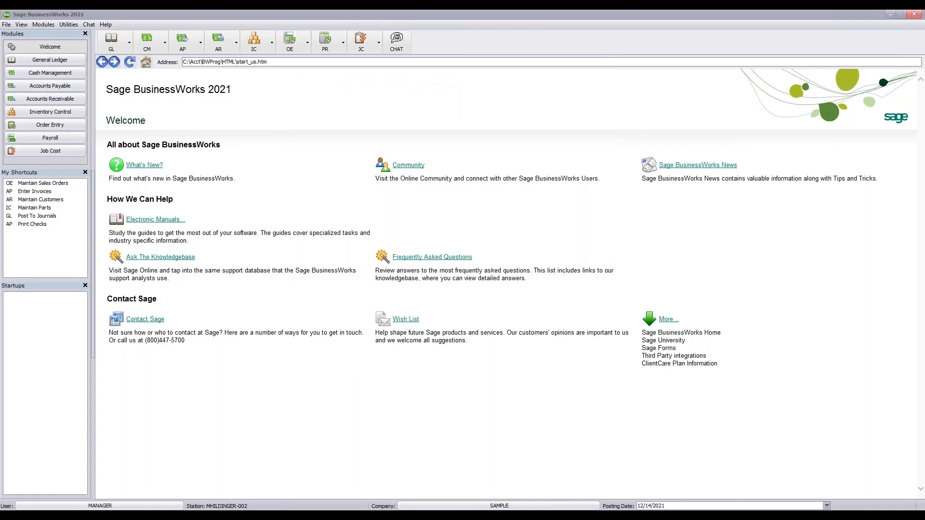
{"action": "left_click", "coordinate": [418, 166]}
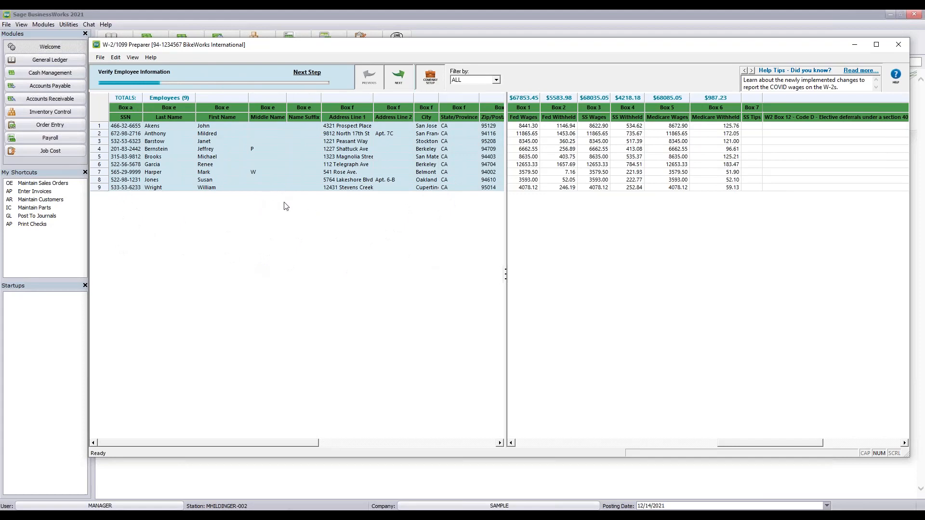
Widen the employee grid to reveal the Kind of Payer and Box 13 columns
{"action": "left_click_drag", "start_coordinate": [505, 257], "coordinate": [806, 264]}
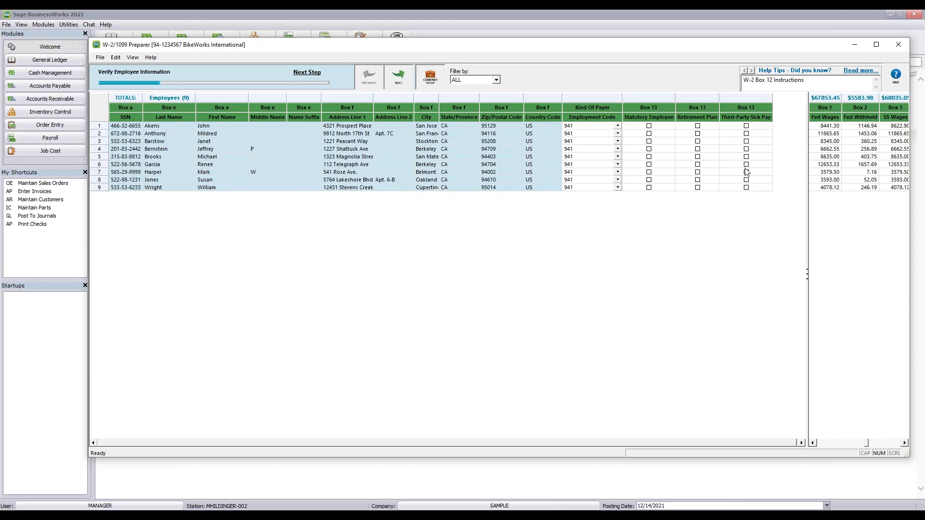
Shrink the left pane back, narrow Box 12D, and scroll through Box 1 to the state wage columns
{"action": "left_click_drag", "start_coordinate": [811, 319], "coordinate": [286, 299]}
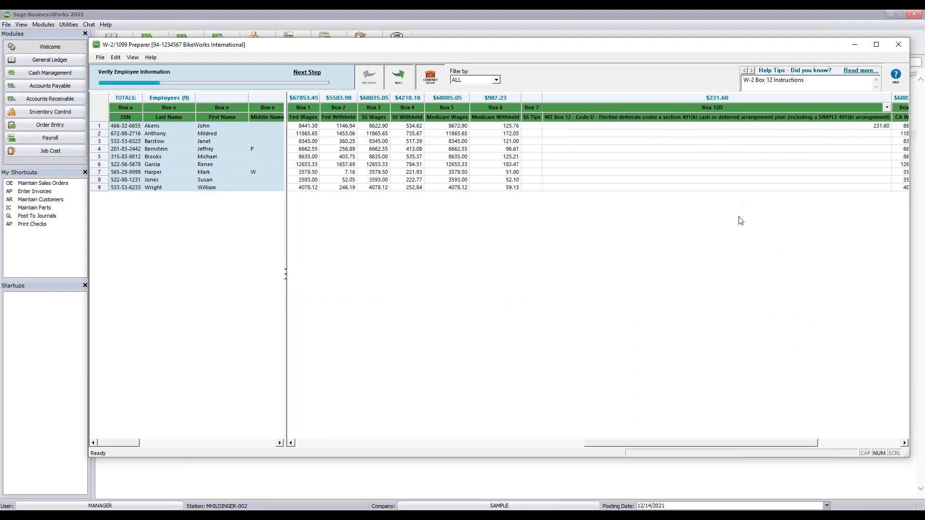
{"action": "left_click_drag", "start_coordinate": [892, 99], "coordinate": [709, 112]}
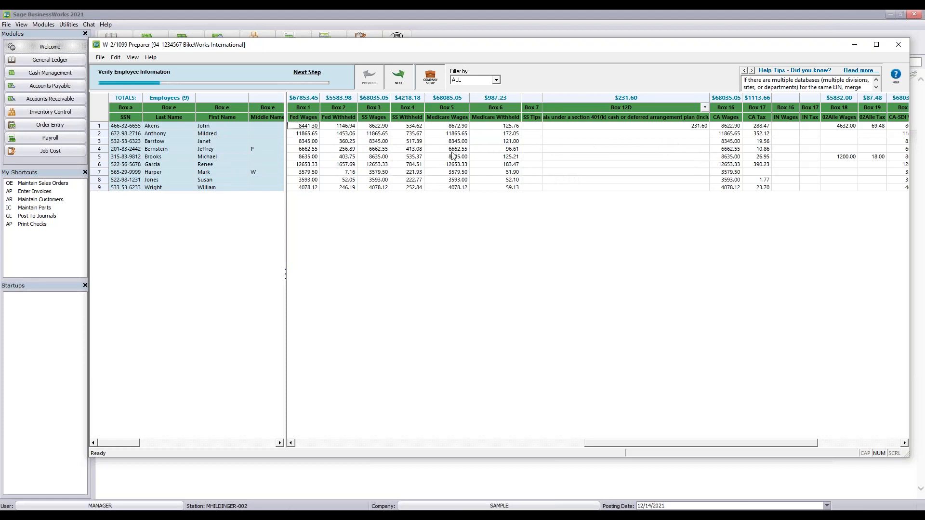
{"action": "left_click_drag", "start_coordinate": [735, 441], "coordinate": [806, 436]}
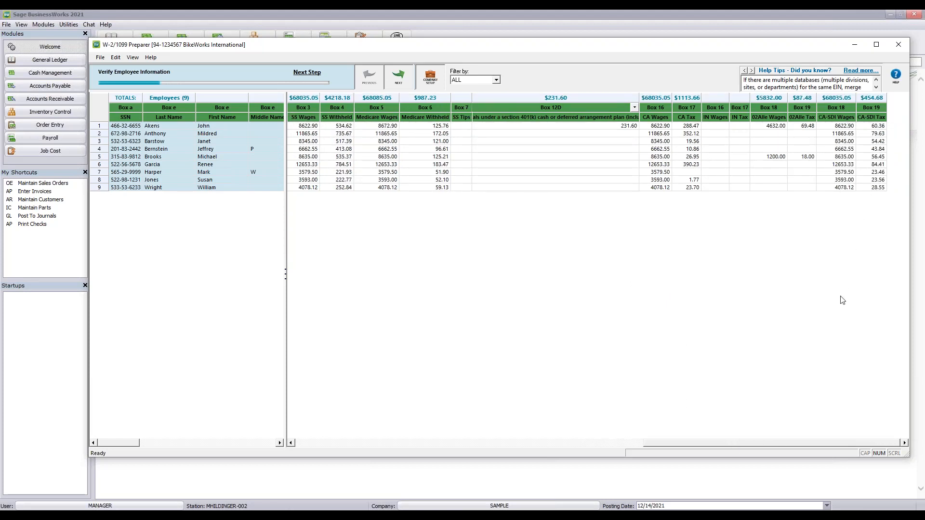
{"action": "left_click_drag", "start_coordinate": [689, 444], "coordinate": [332, 446]}
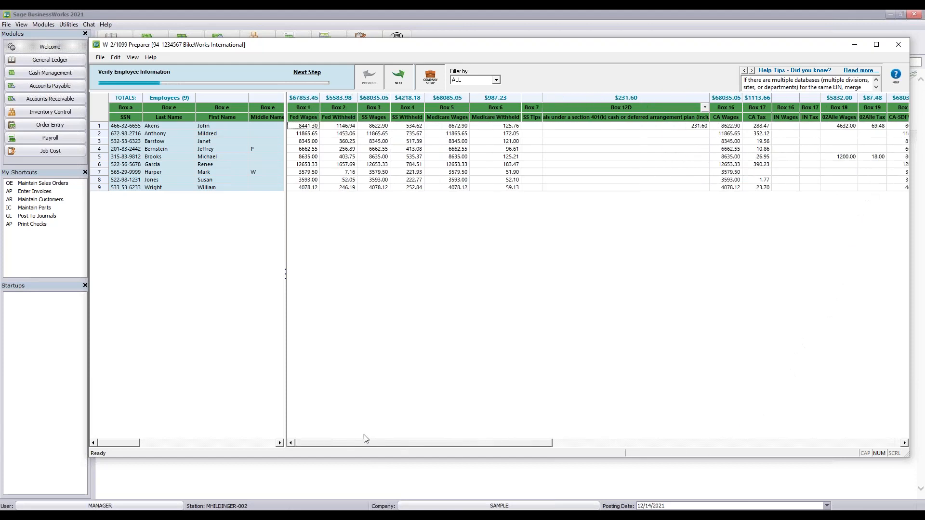
Review Box 13 columns under Verify Additional Employee Information, then advance to Verify Federal Information
{"action": "left_click", "coordinate": [400, 76]}
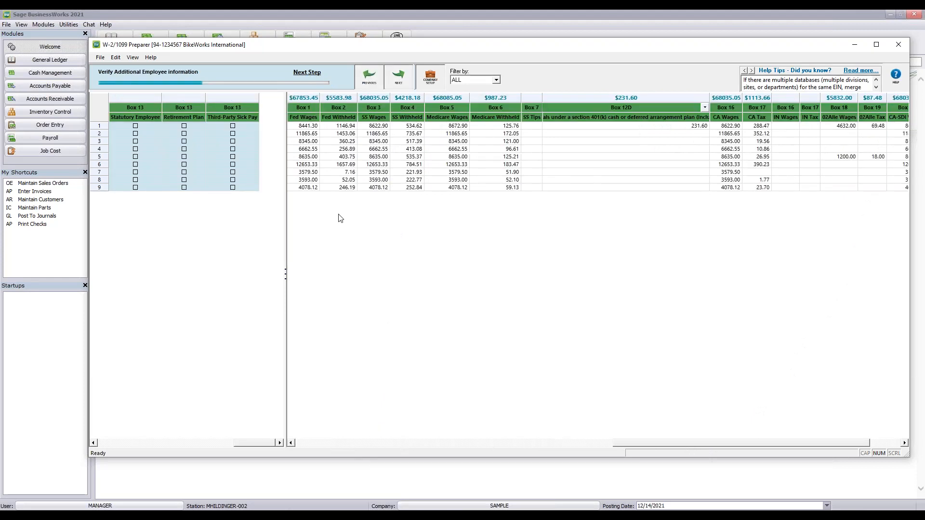
{"action": "left_click_drag", "start_coordinate": [286, 246], "coordinate": [467, 241]}
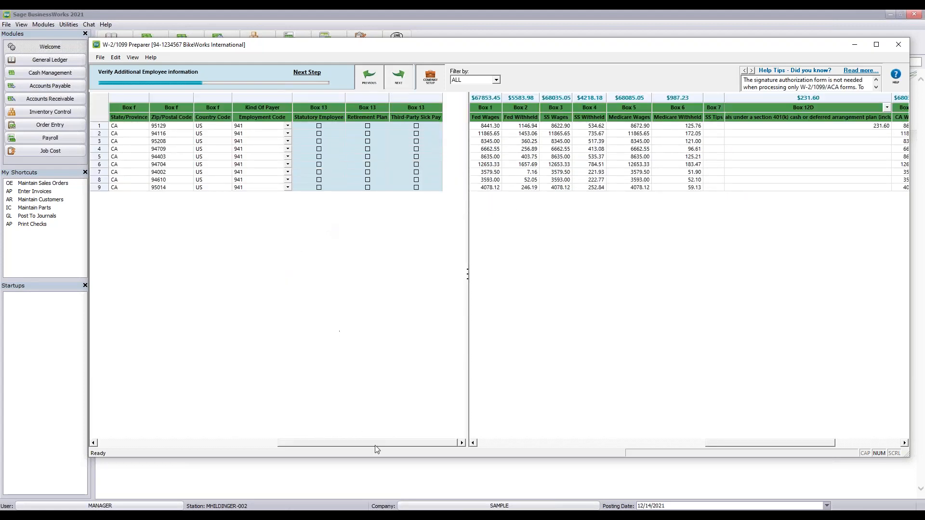
{"action": "left_click_drag", "start_coordinate": [356, 443], "coordinate": [161, 438]}
{"action": "left_click_drag", "start_coordinate": [727, 446], "coordinate": [498, 446]}
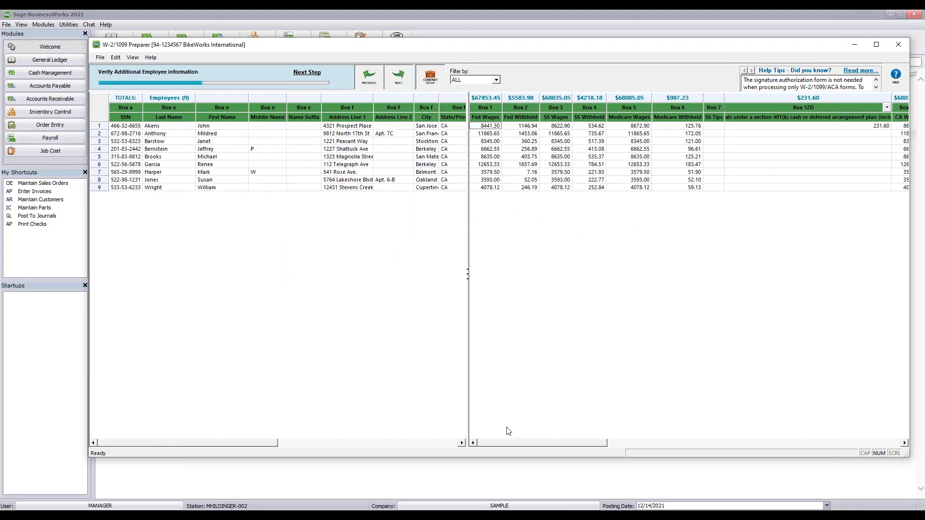
{"action": "left_click", "coordinate": [399, 76]}
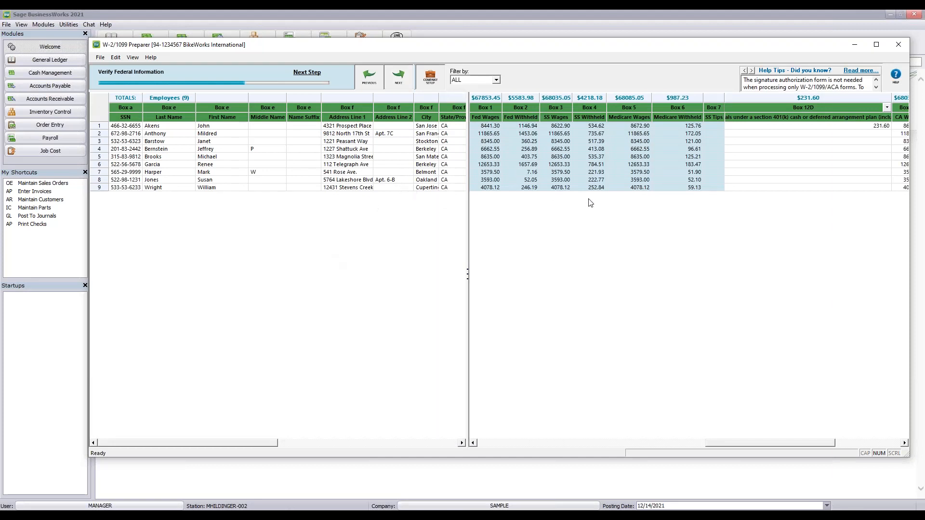
Go back from the Medicare warning and change the first employee's Box 5 Medicare Wages to 8622.90
{"action": "left_click", "coordinate": [398, 76]}
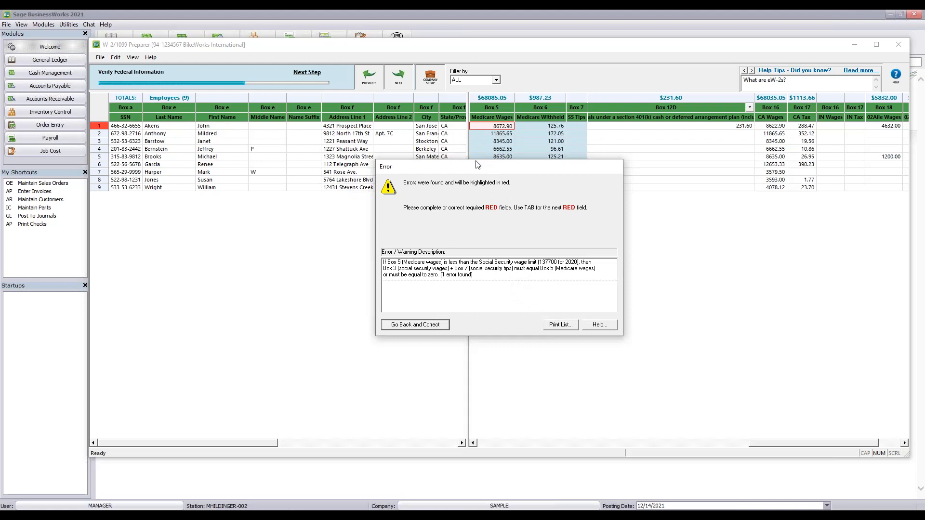
{"action": "left_click", "coordinate": [428, 327]}
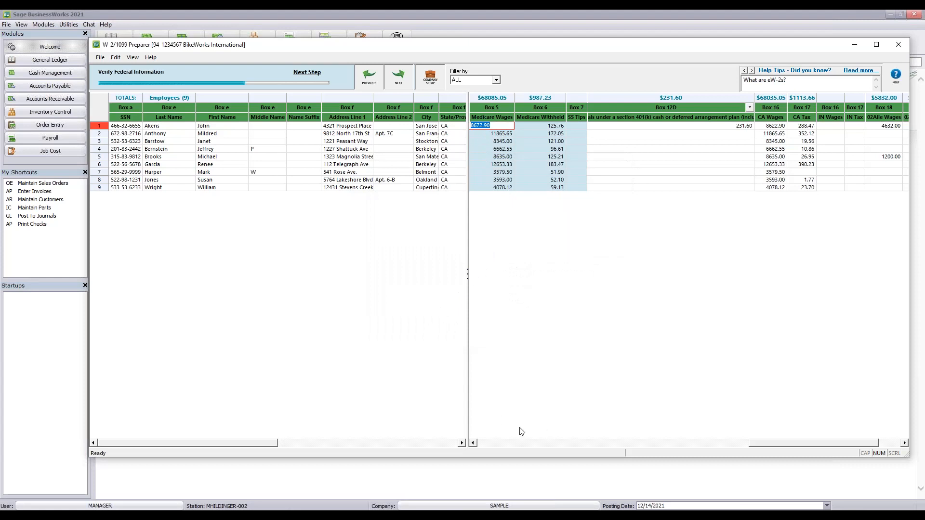
{"action": "left_click", "coordinate": [474, 443]}
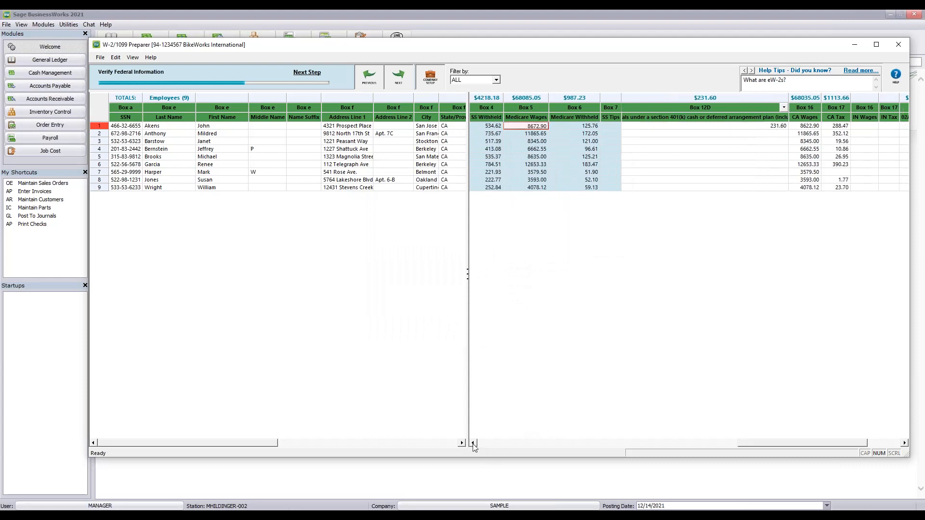
{"action": "left_click", "coordinate": [474, 443]}
{"action": "left_click", "coordinate": [473, 444]}
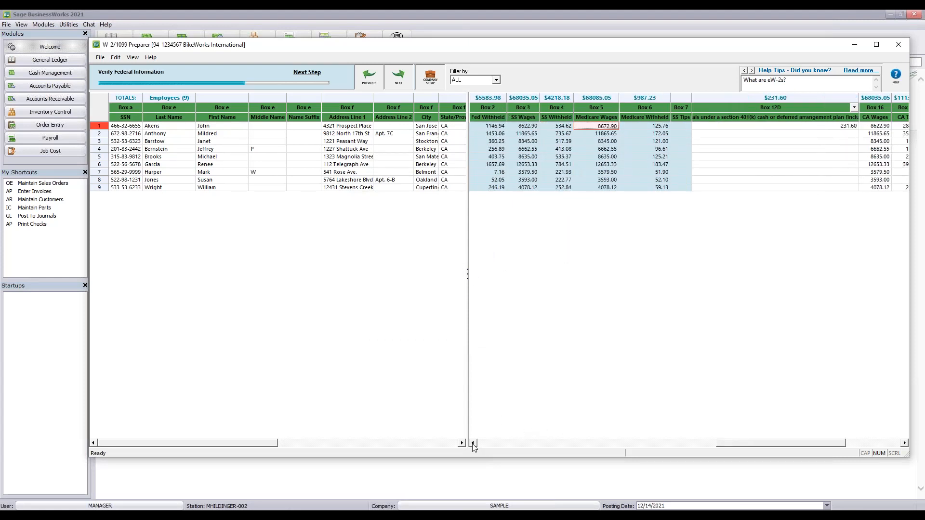
{"action": "left_click", "coordinate": [596, 128]}
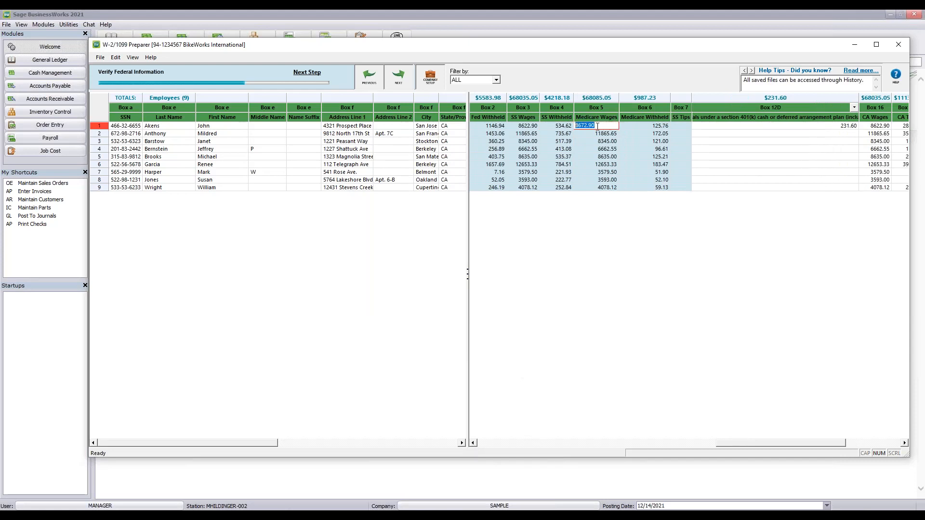
{"action": "type", "text": "8"}
Commit the Medicare wage edit so Box 5 totals $68035.05, then scroll back to Box 1
{"action": "left_click", "coordinate": [554, 187]}
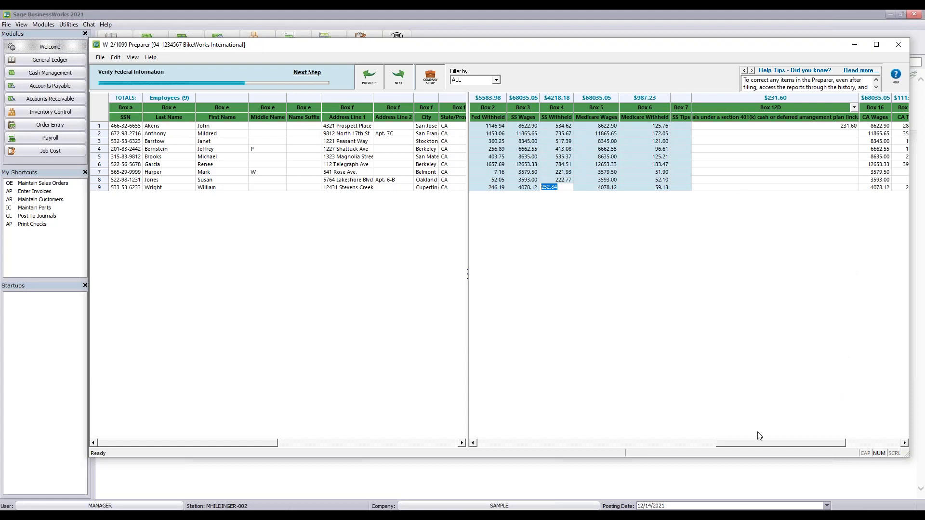
{"action": "left_click_drag", "start_coordinate": [735, 444], "coordinate": [501, 438]}
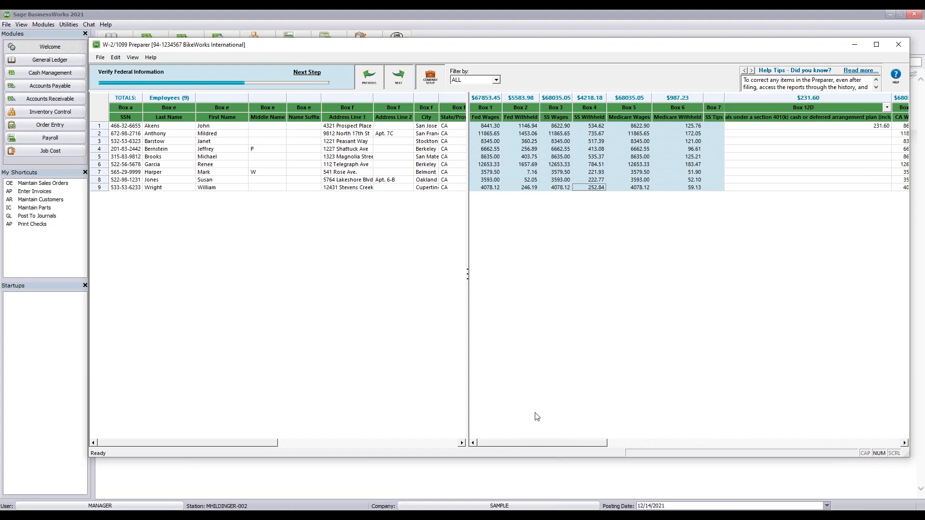
Run the state and other-data checks, continuing past each local-wages warning to the Aatrix offer
{"action": "left_click", "coordinate": [398, 77]}
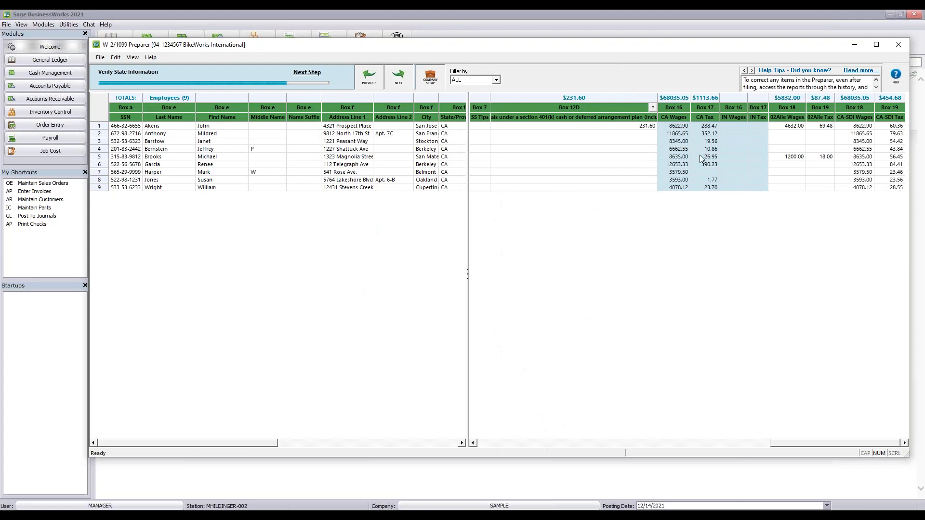
{"action": "left_click", "coordinate": [313, 73]}
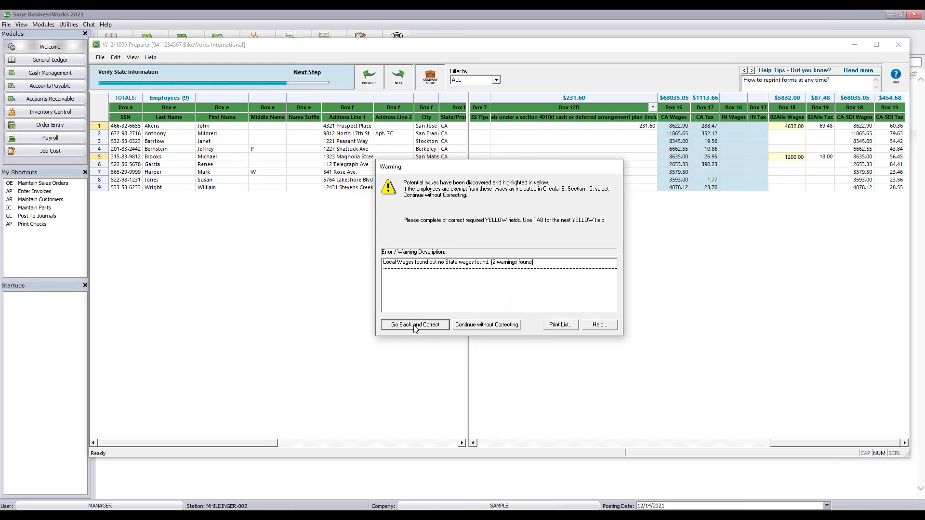
{"action": "left_click", "coordinate": [488, 325]}
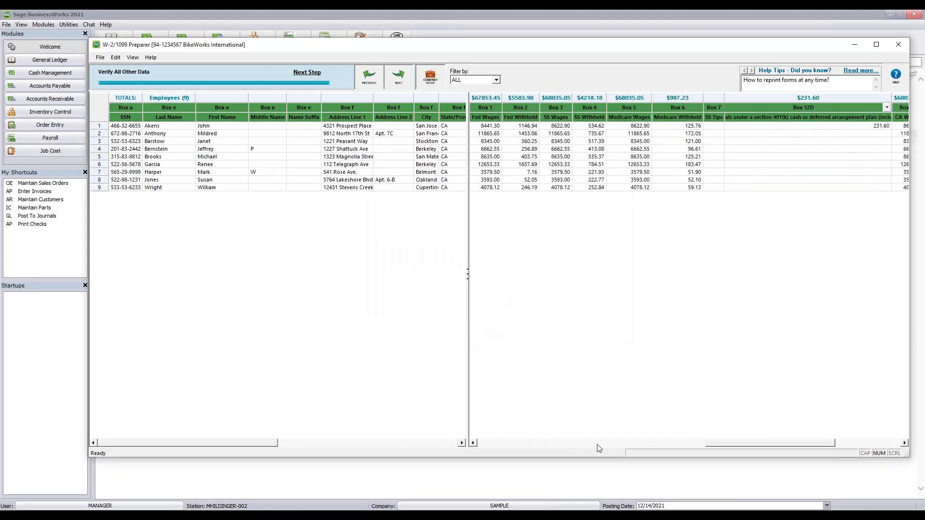
{"action": "left_click", "coordinate": [398, 77]}
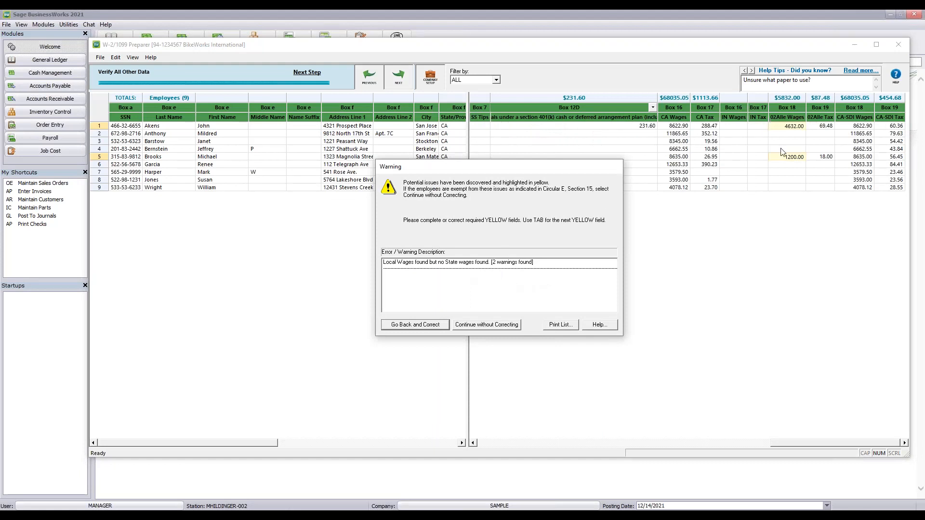
{"action": "left_click", "coordinate": [495, 325]}
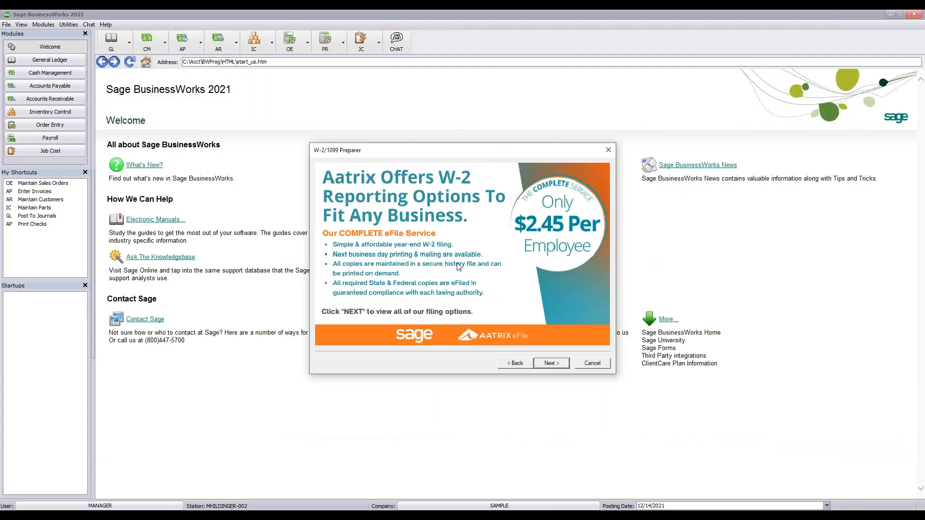
Open the W-2 filing options and select individual options: print W-2s, federal and state eFiling
{"action": "left_click", "coordinate": [552, 364]}
{"action": "left_click_drag", "start_coordinate": [479, 150], "coordinate": [489, 50]}
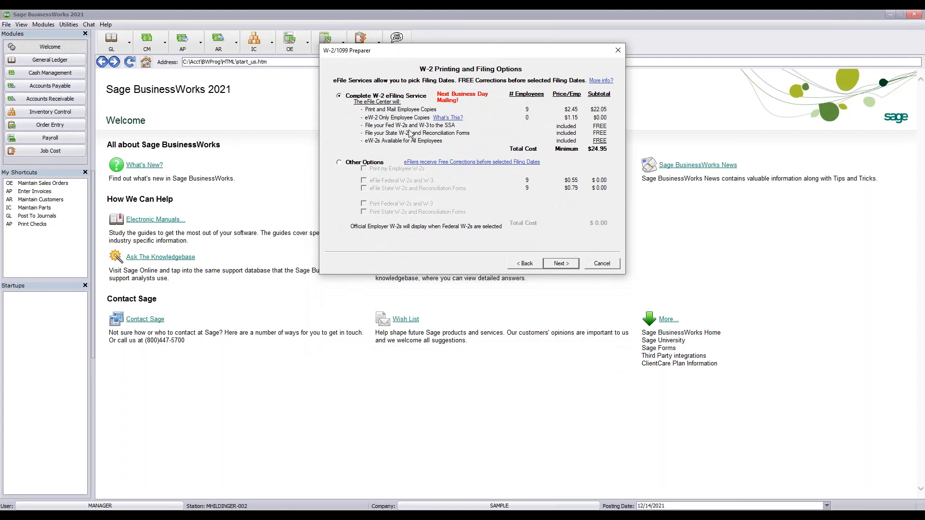
{"action": "left_click", "coordinate": [338, 162]}
{"action": "left_click", "coordinate": [364, 170]}
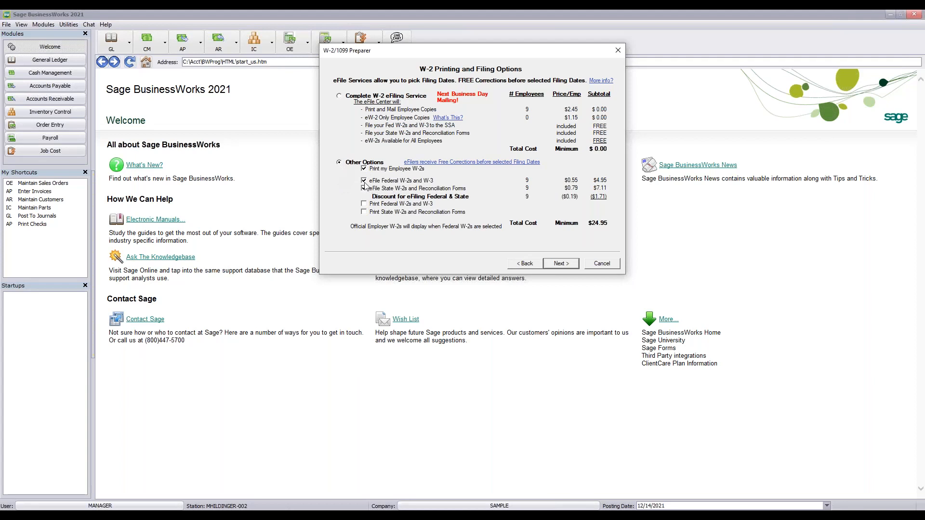
{"action": "left_click", "coordinate": [364, 181]}
{"action": "left_click", "coordinate": [364, 180]}
{"action": "left_click", "coordinate": [363, 188]}
Try the complete W-2 eFiling service, switch back to individual options, and cancel the dialog
{"action": "left_click", "coordinate": [339, 96]}
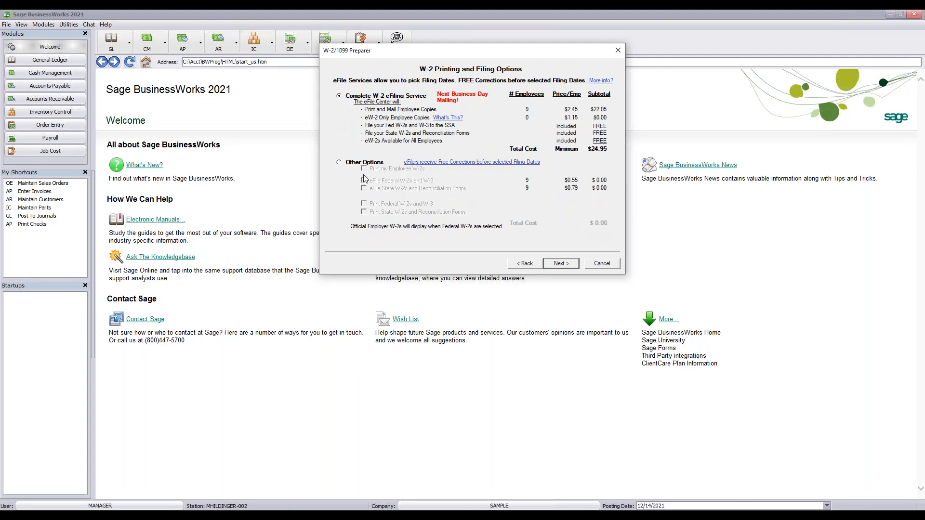
{"action": "left_click", "coordinate": [339, 163]}
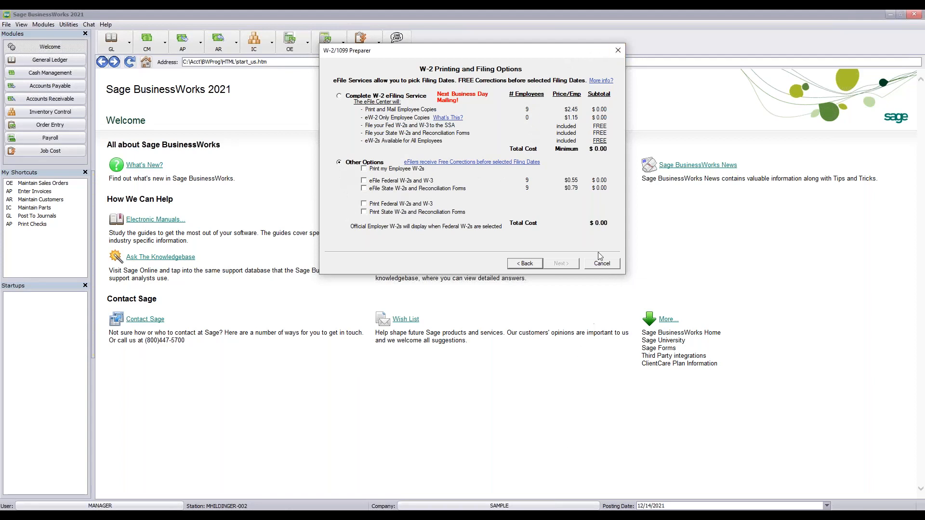
{"action": "left_click", "coordinate": [604, 266]}
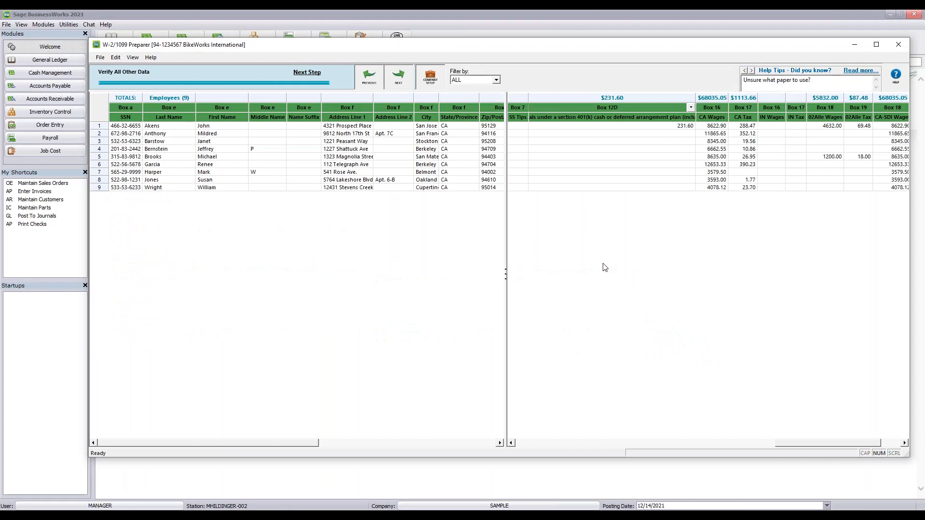
Close the W-2/1099 Preparer without saving the work in progress
{"action": "left_click", "coordinate": [897, 44]}
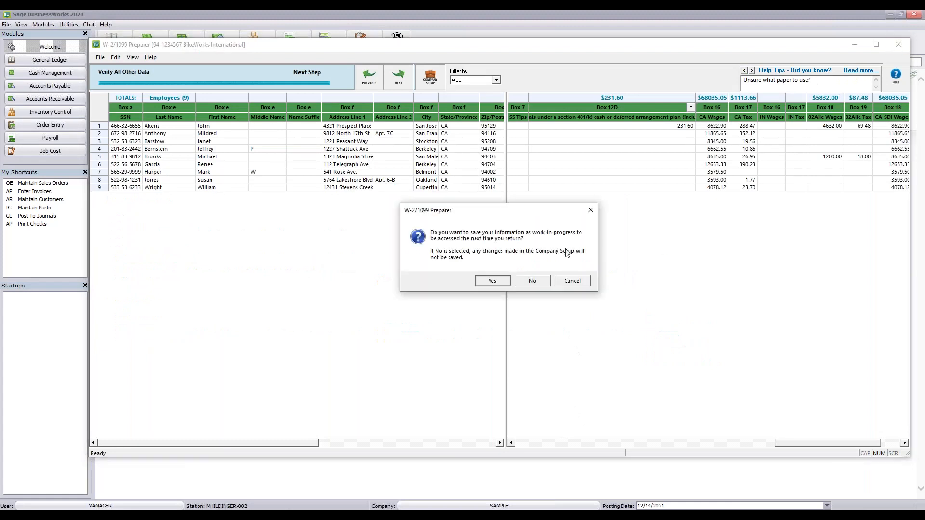
{"action": "left_click", "coordinate": [530, 282]}
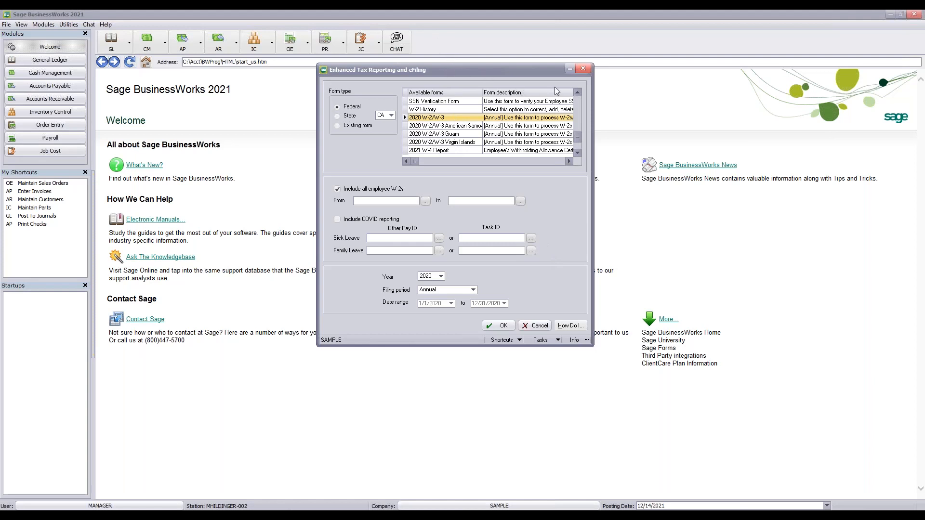
Close the tax form list and advance the slideshow to slide 46, Webinar: CPE Credit
{"action": "left_click", "coordinate": [584, 69]}
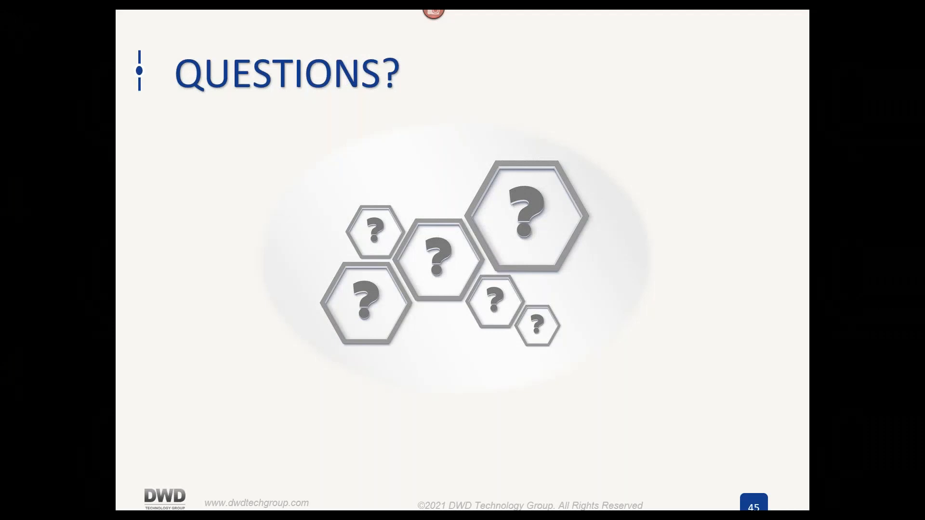
{"action": "left_click", "coordinate": [718, 140]}
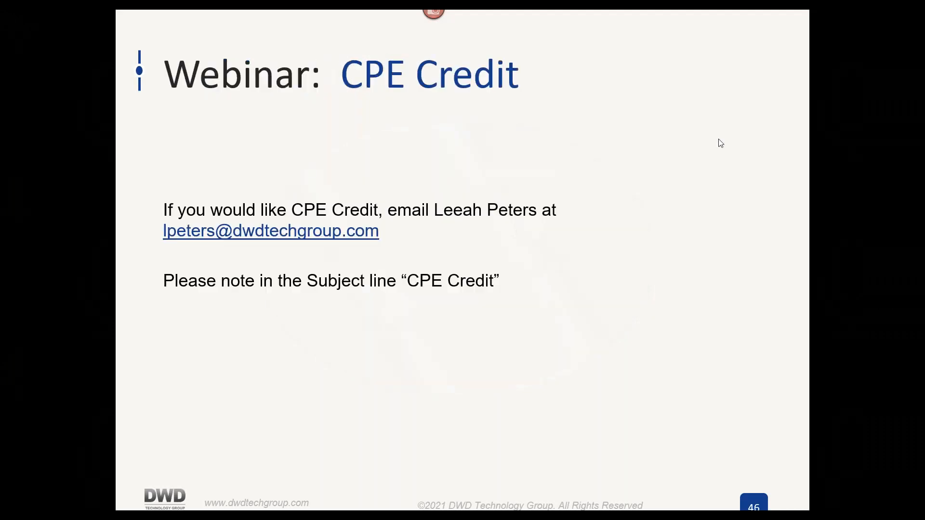